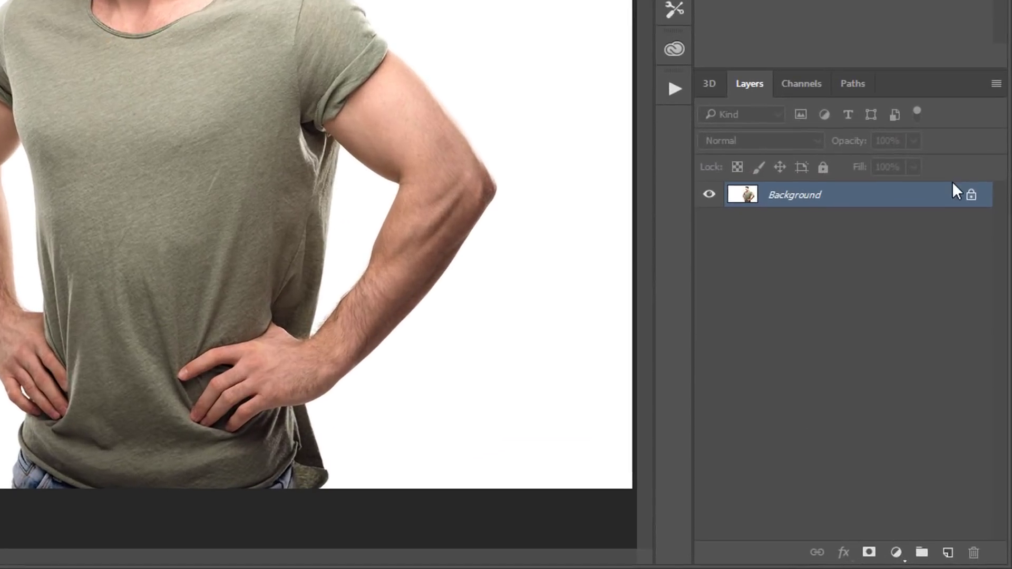
# Convert the locked Background photo layer into an embedded smart object, Layer 0.
pyautogui.rightClick(929, 199)
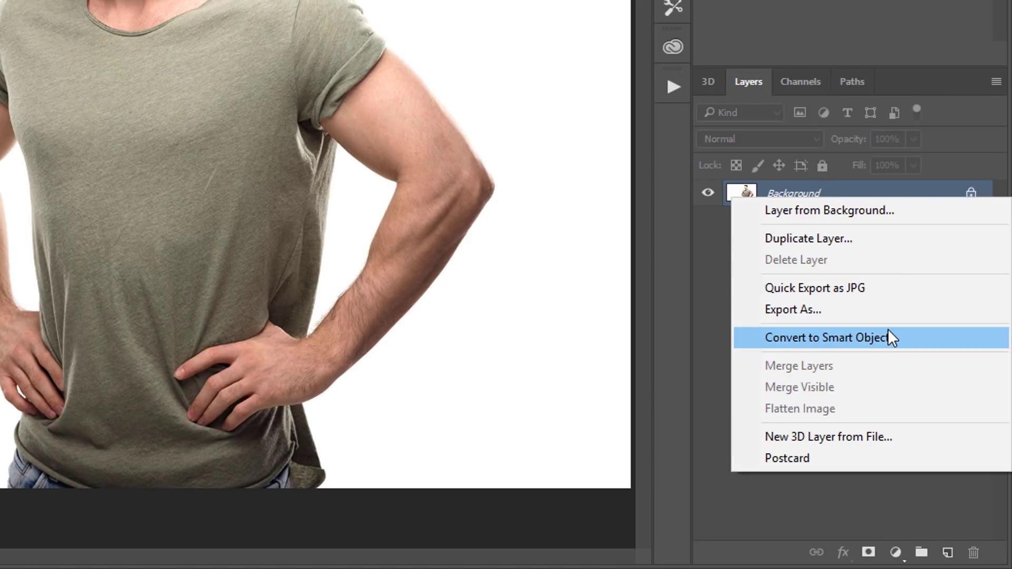
pyautogui.click(884, 343)
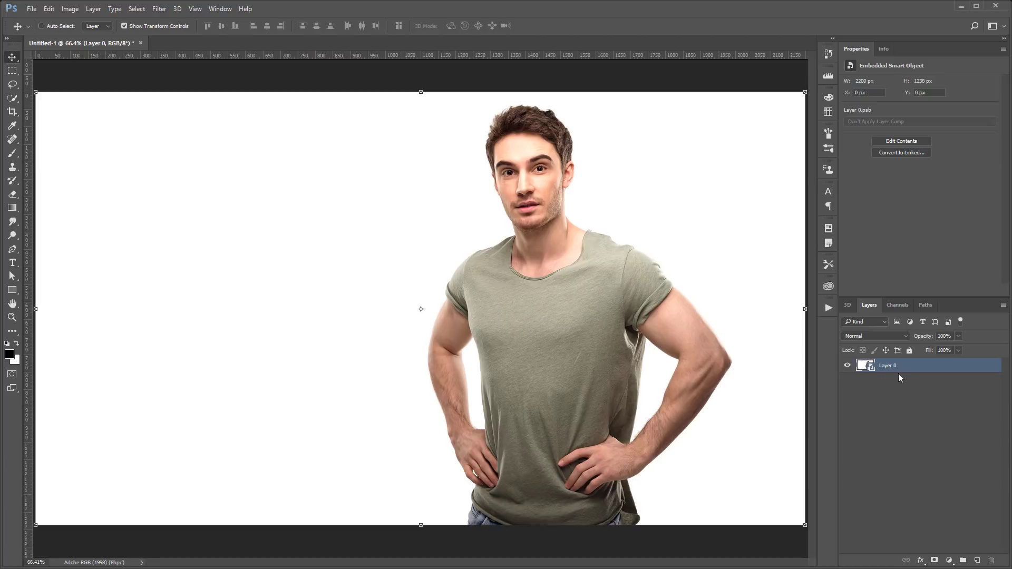
# Apply a Poster Edges gallery filter with thicker, darker edges and posterization 4.
pyautogui.click(159, 9)
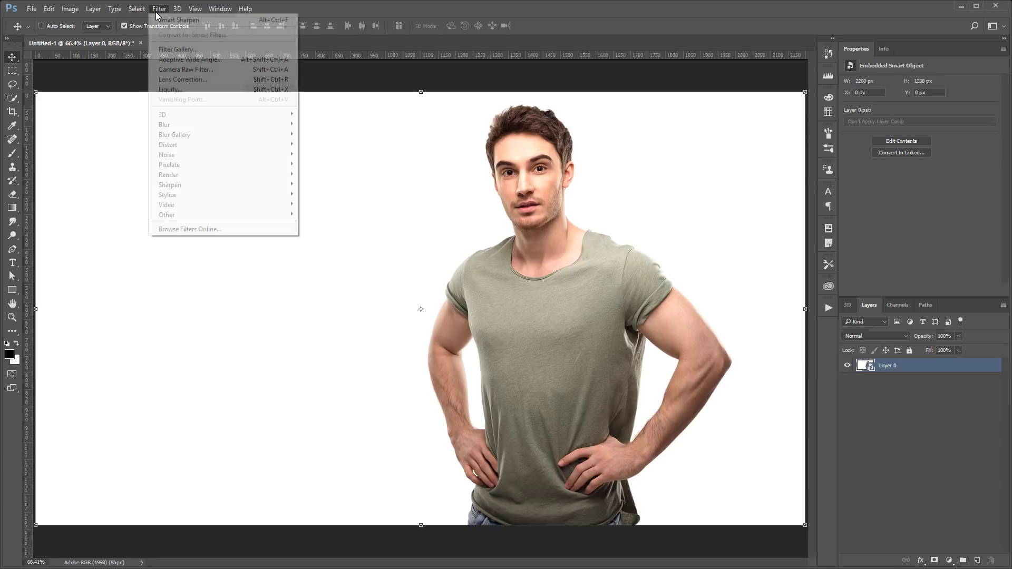
pyautogui.click(183, 53)
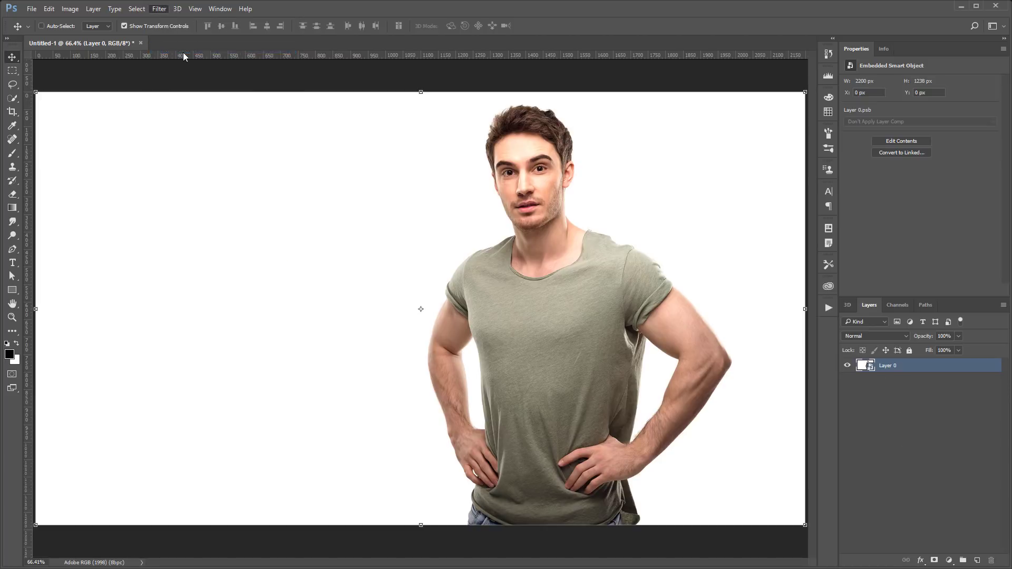
pyautogui.moveTo(651, 223); pyautogui.dragTo(262, 211)
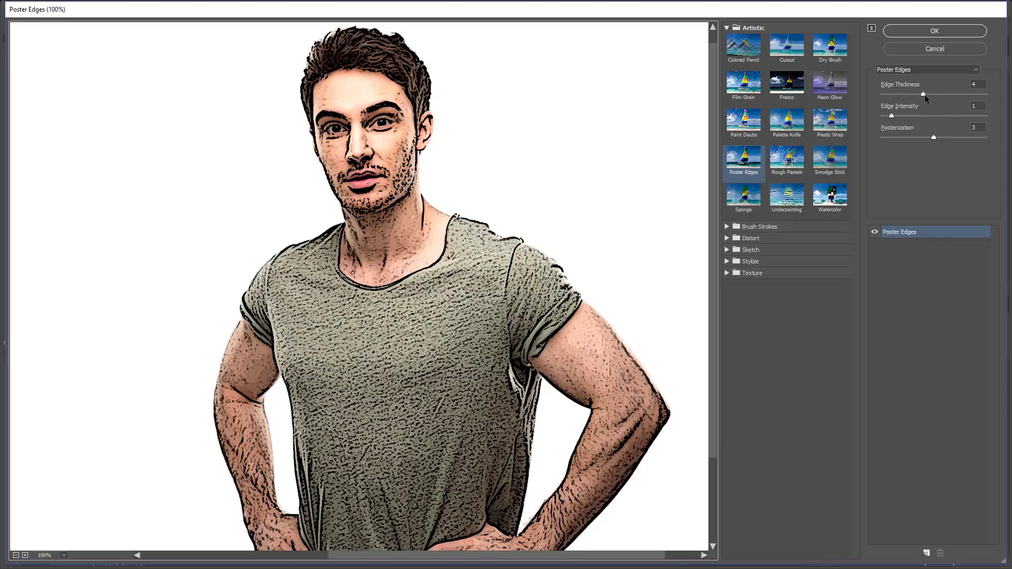
pyautogui.moveTo(923, 94)
pyautogui.mouseDown()
pyautogui.moveTo(945, 95)
pyautogui.moveTo(922, 102)
pyautogui.mouseUp()
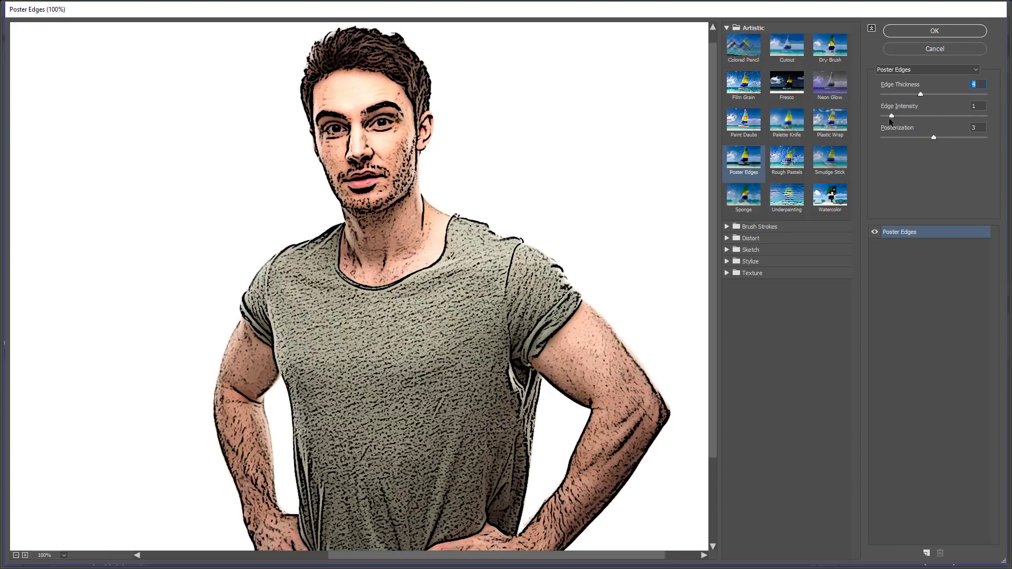
pyautogui.moveTo(889, 116)
pyautogui.mouseDown()
pyautogui.moveTo(967, 119)
pyautogui.moveTo(889, 120)
pyautogui.mouseUp()
pyautogui.click(881, 137)
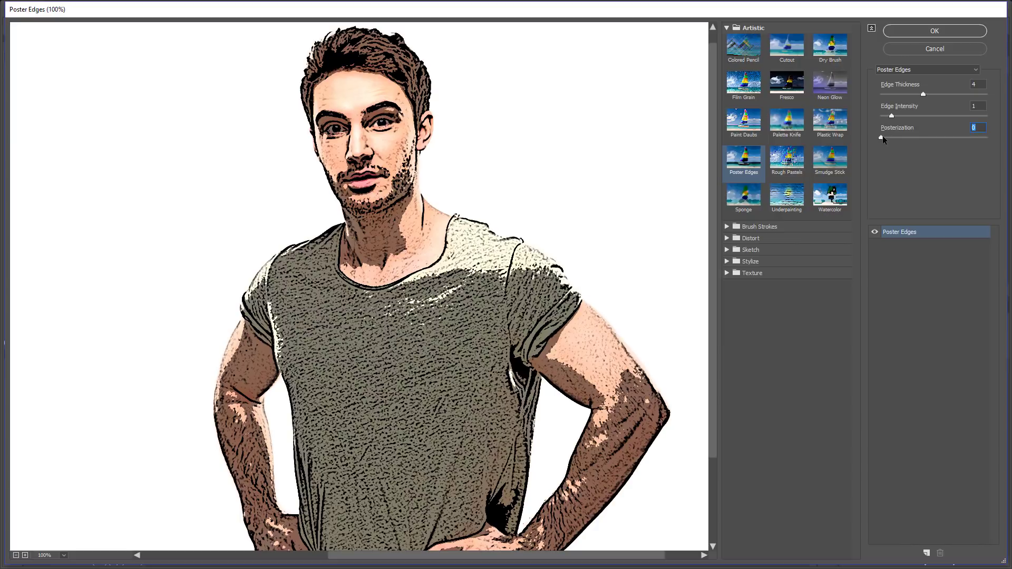
pyautogui.moveTo(881, 137); pyautogui.dragTo(946, 137)
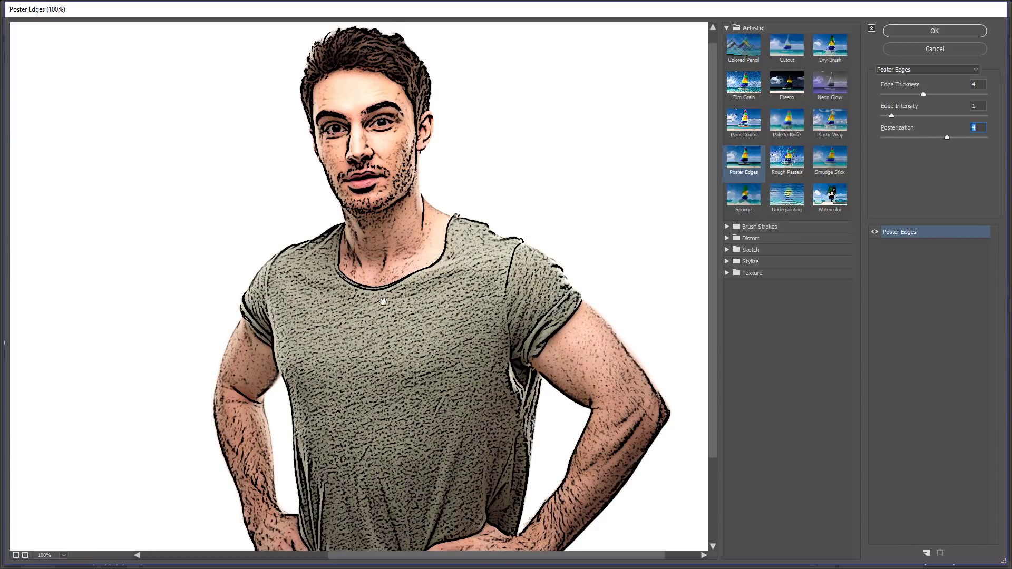
pyautogui.click(903, 33)
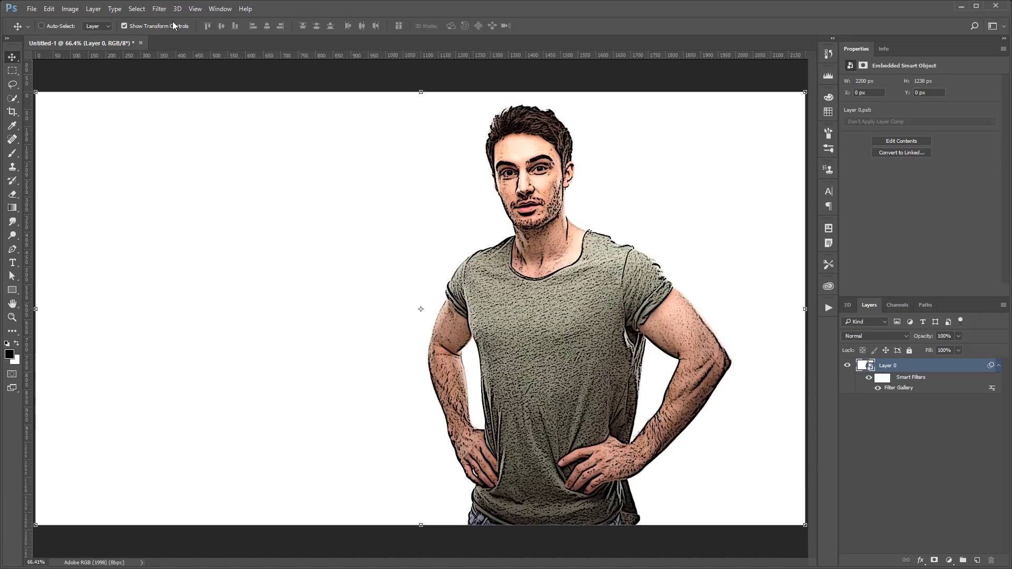
# Add a Film Grain gallery filter with highlight area 20 and intensity 6.
pyautogui.click(159, 9)
pyautogui.click(170, 50)
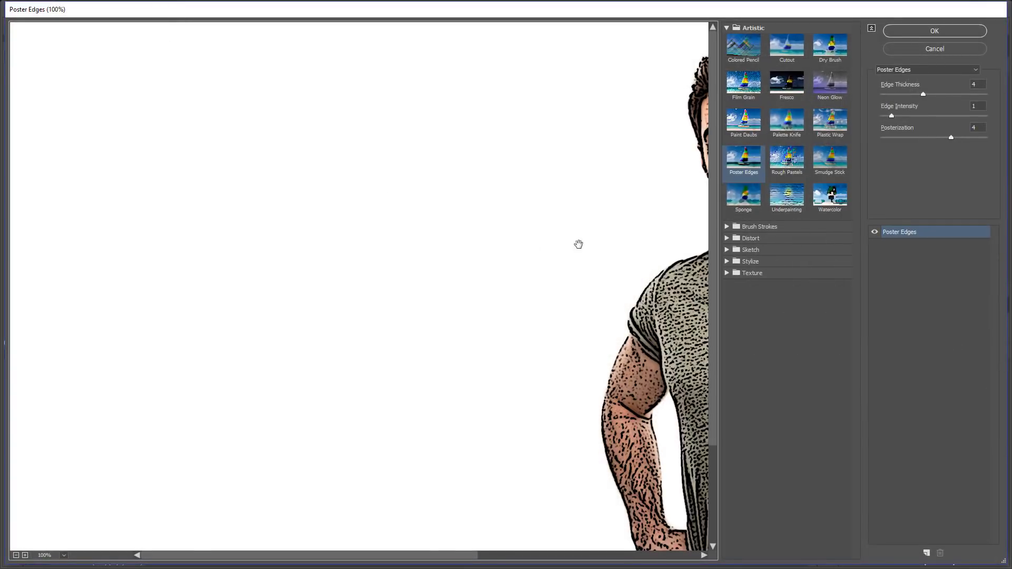
pyautogui.moveTo(578, 244); pyautogui.dragTo(206, 226)
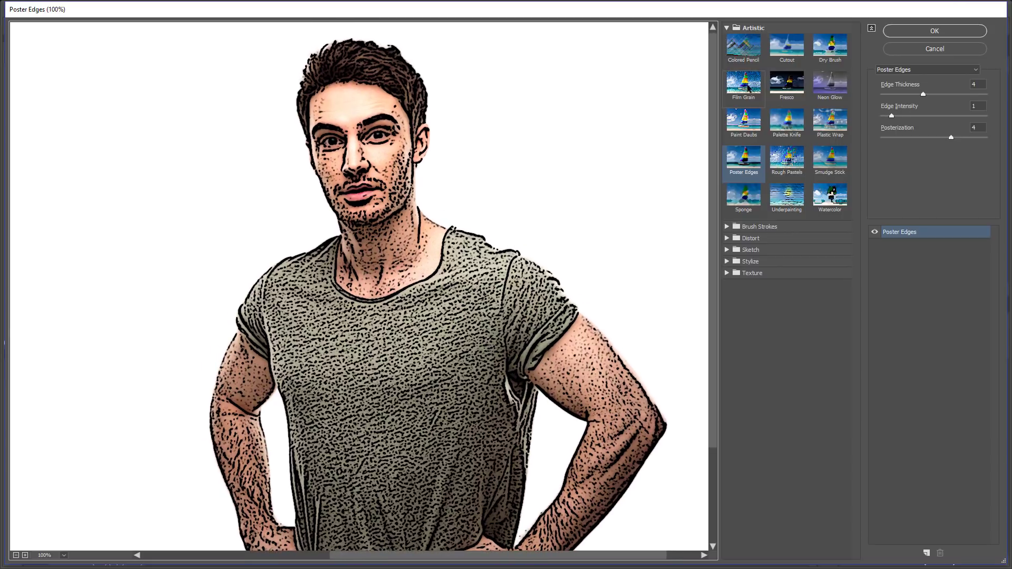
pyautogui.click(748, 88)
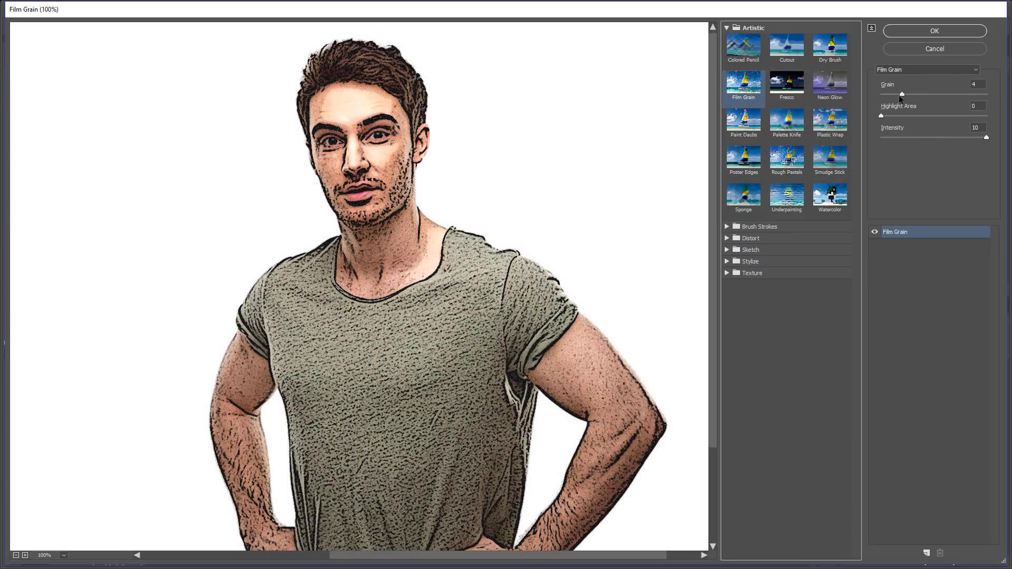
pyautogui.moveTo(901, 95)
pyautogui.mouseDown()
pyautogui.moveTo(917, 95)
pyautogui.moveTo(903, 94)
pyautogui.moveTo(912, 116)
pyautogui.moveTo(991, 115)
pyautogui.mouseUp()
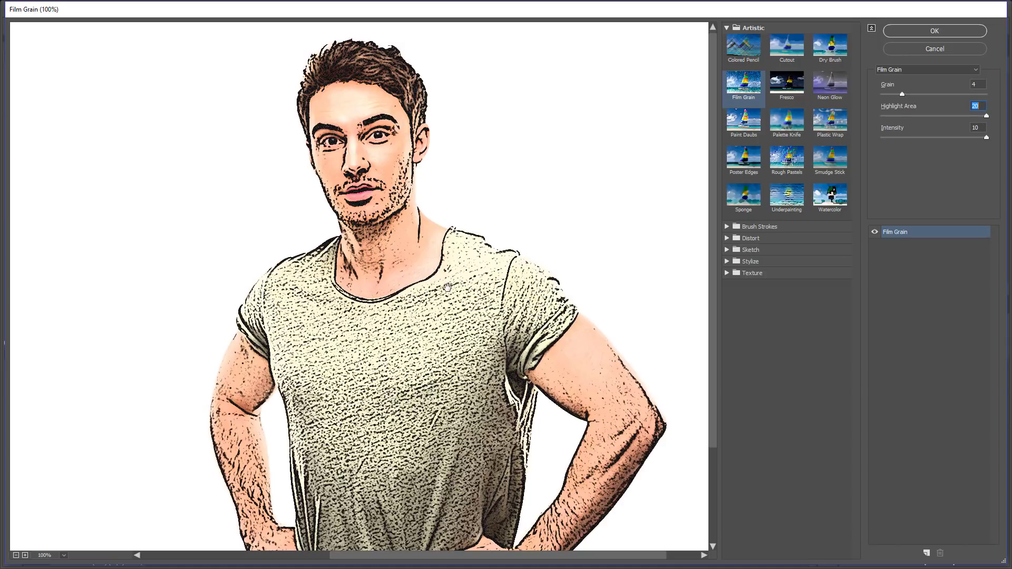
pyautogui.moveTo(986, 137); pyautogui.dragTo(941, 138)
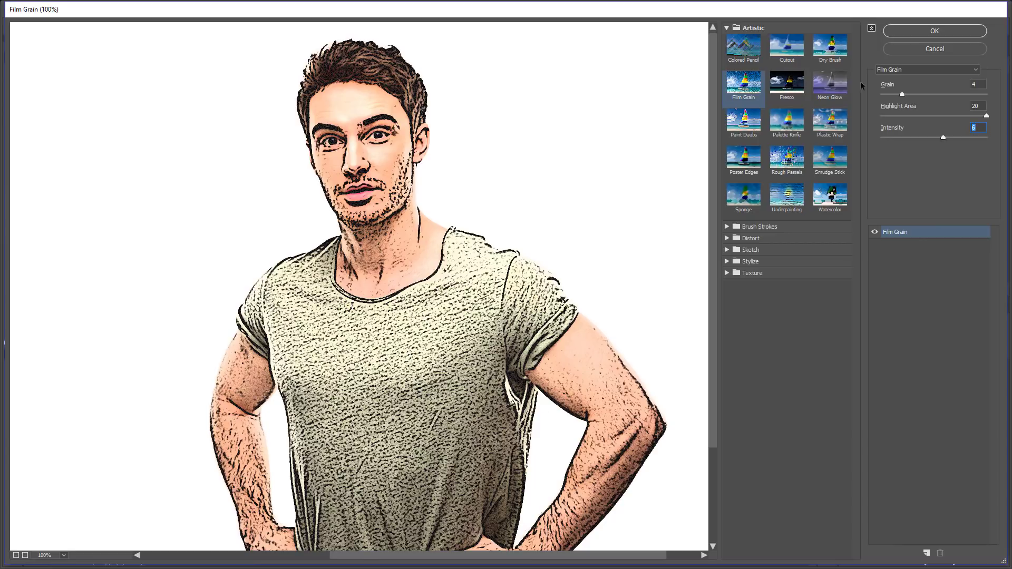
pyautogui.click(889, 36)
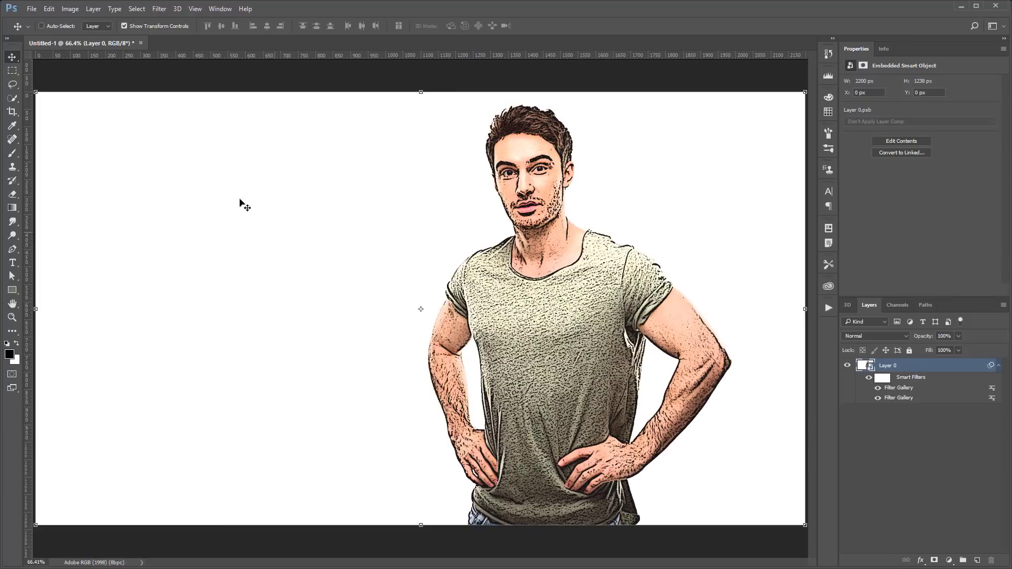
# Apply a Color Halftone smart filter with Max. Radius 4 and default channel angles.
pyautogui.click(159, 9)
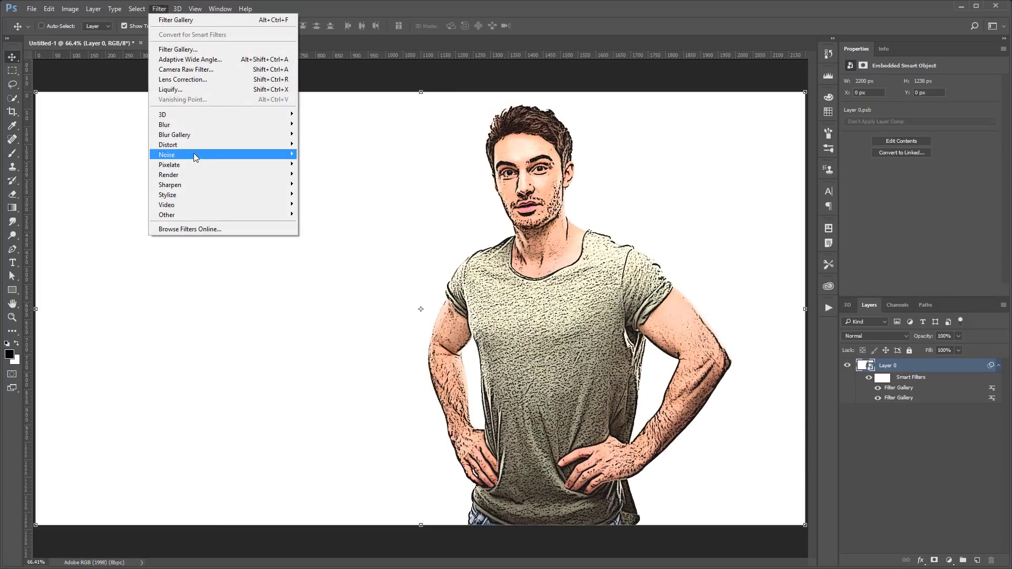
pyautogui.moveTo(169, 164)
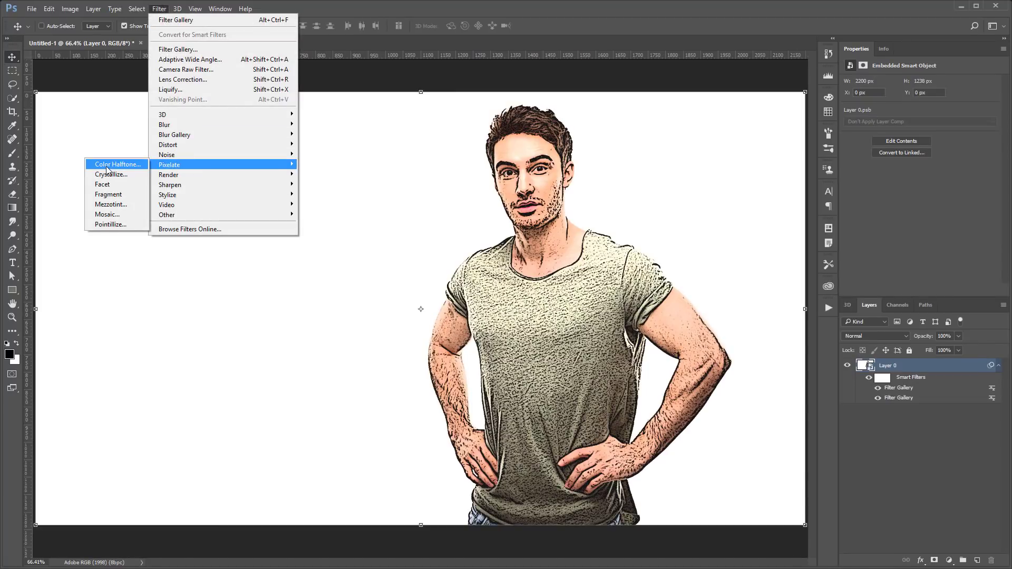
pyautogui.click(107, 164)
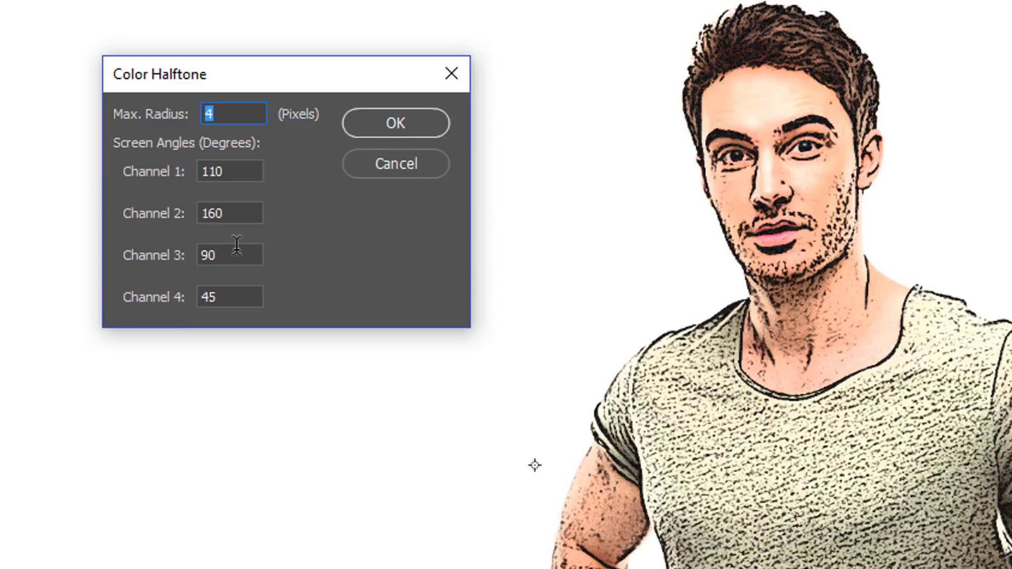
pyautogui.click(400, 122)
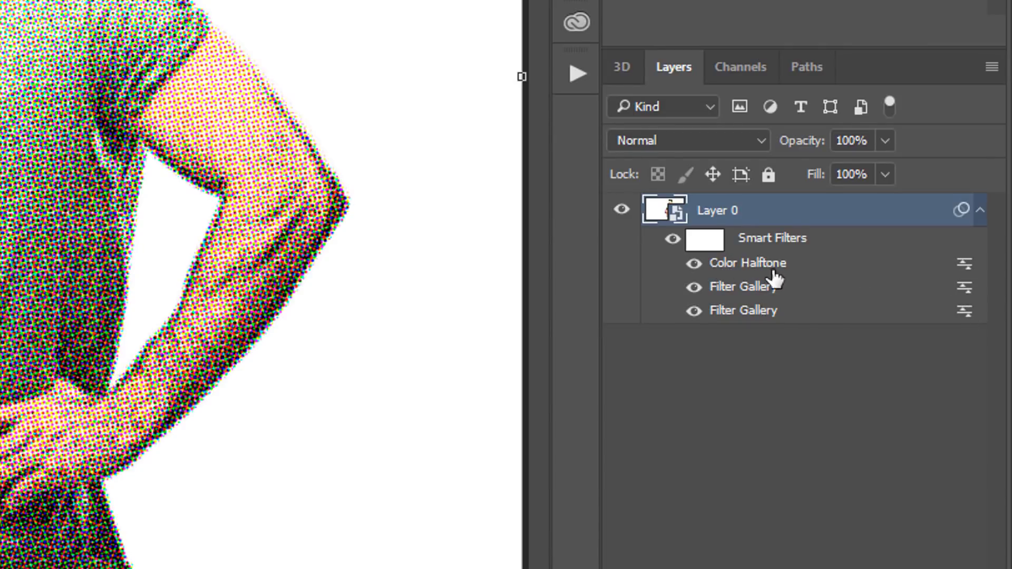
# Set the Color Halftone filter's blending to Soft Light with lowered opacity.
pyautogui.doubleClick(965, 263)
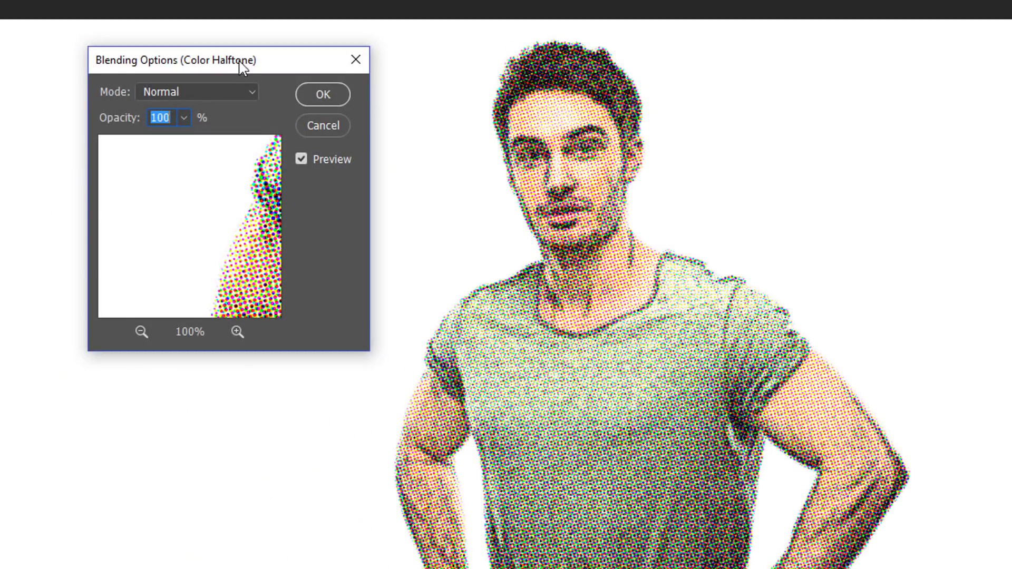
pyautogui.moveTo(126, 120)
pyautogui.mouseDown()
pyautogui.moveTo(79, 128)
pyautogui.moveTo(209, 132)
pyautogui.mouseUp()
pyautogui.click(242, 92)
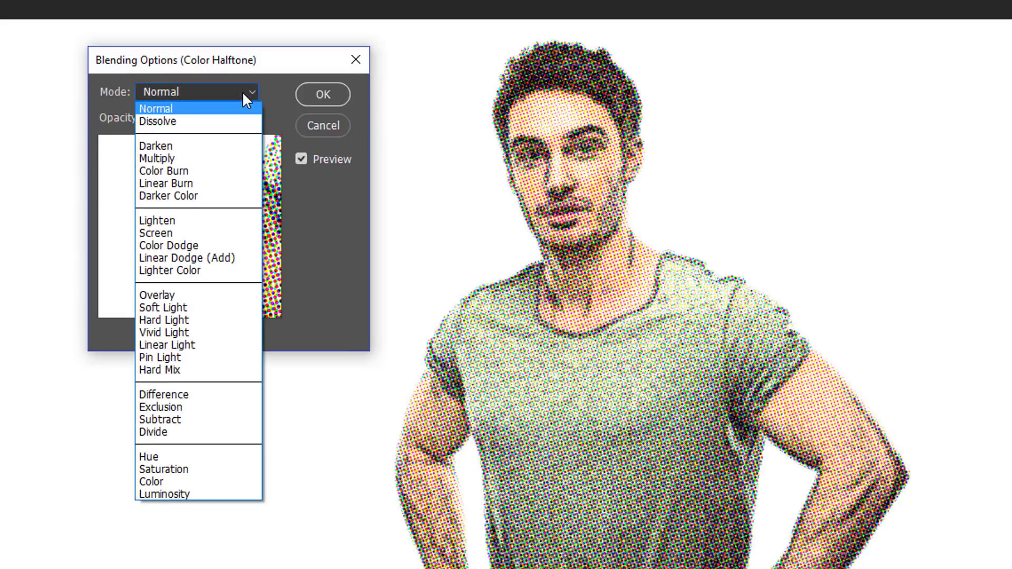
pyautogui.click(207, 311)
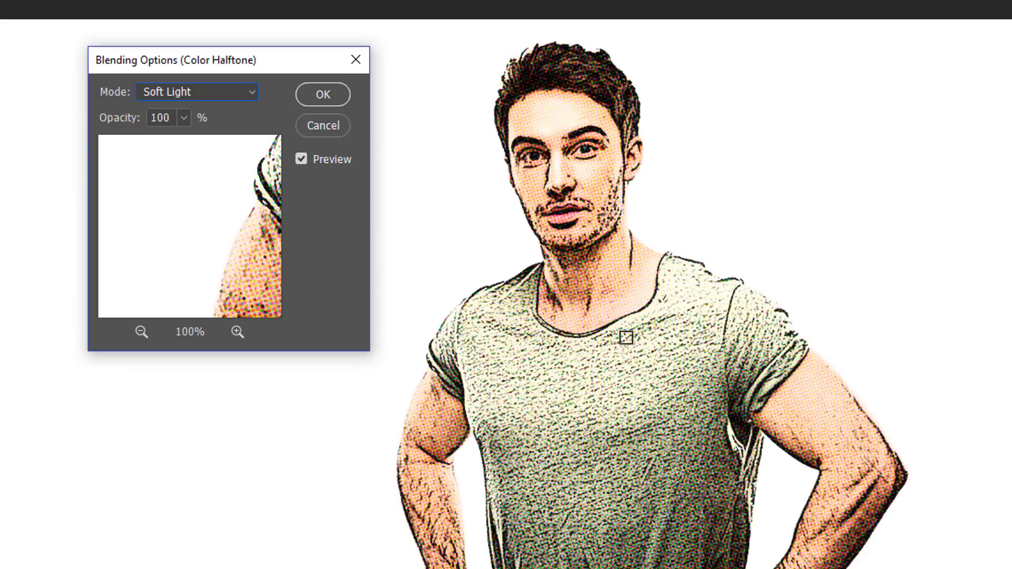
pyautogui.moveTo(274, 259); pyautogui.dragTo(213, 246)
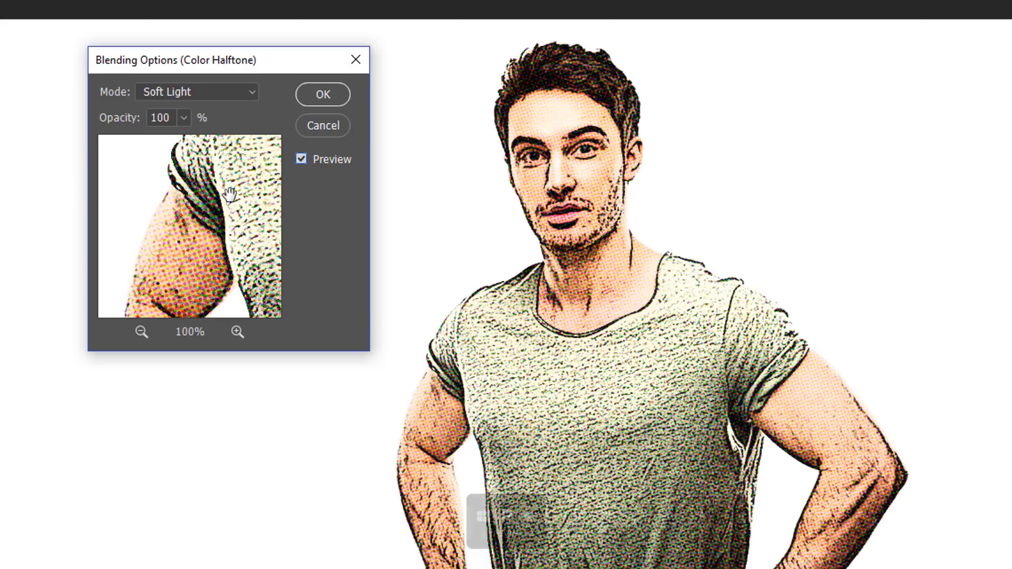
# Toggle the preview to compare the Soft Light blend, then confirm it.
pyautogui.press('p')
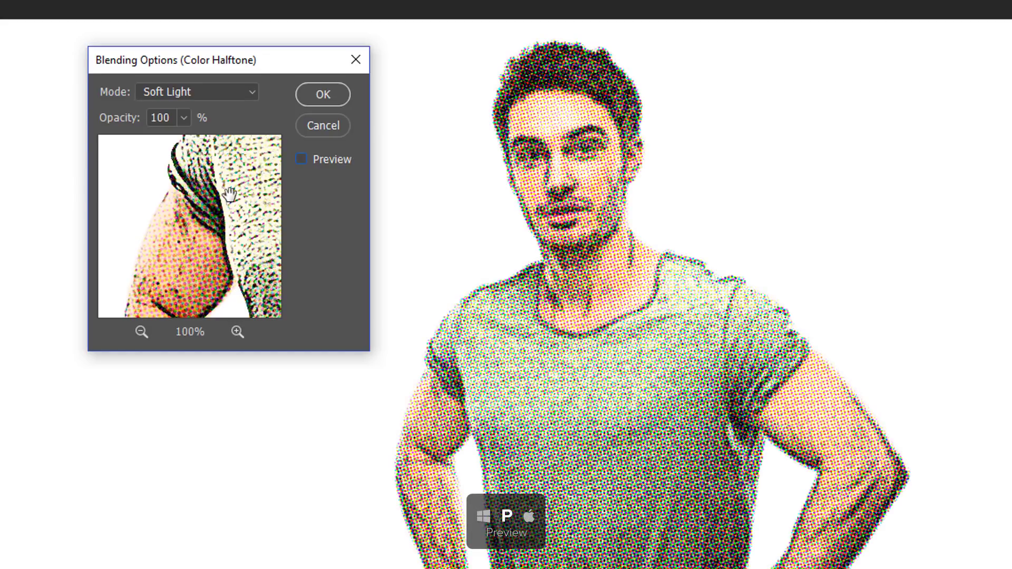
pyautogui.press('p')
pyautogui.click(301, 159)
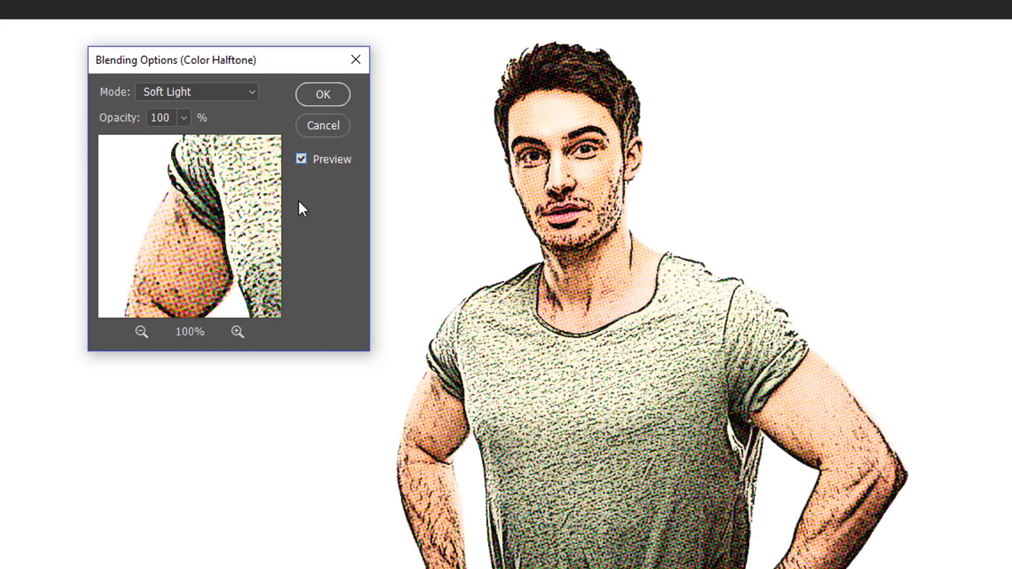
pyautogui.click(301, 158)
pyautogui.press('p')
pyautogui.press('p')
pyautogui.click(323, 94)
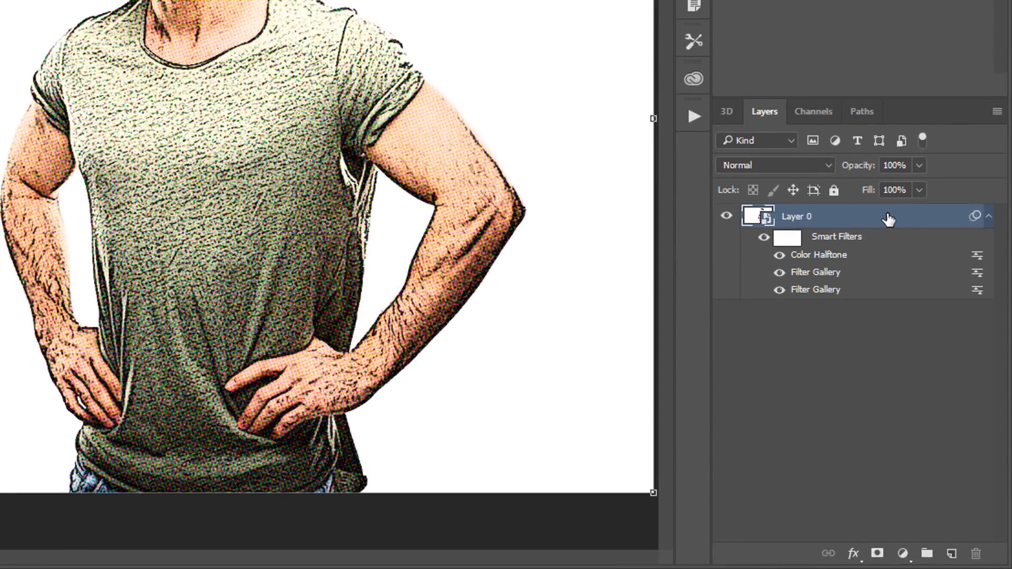
# Duplicate the smart object layer and clear all smart filters from the copy.
pyautogui.hotkey('ctrl', 'j')
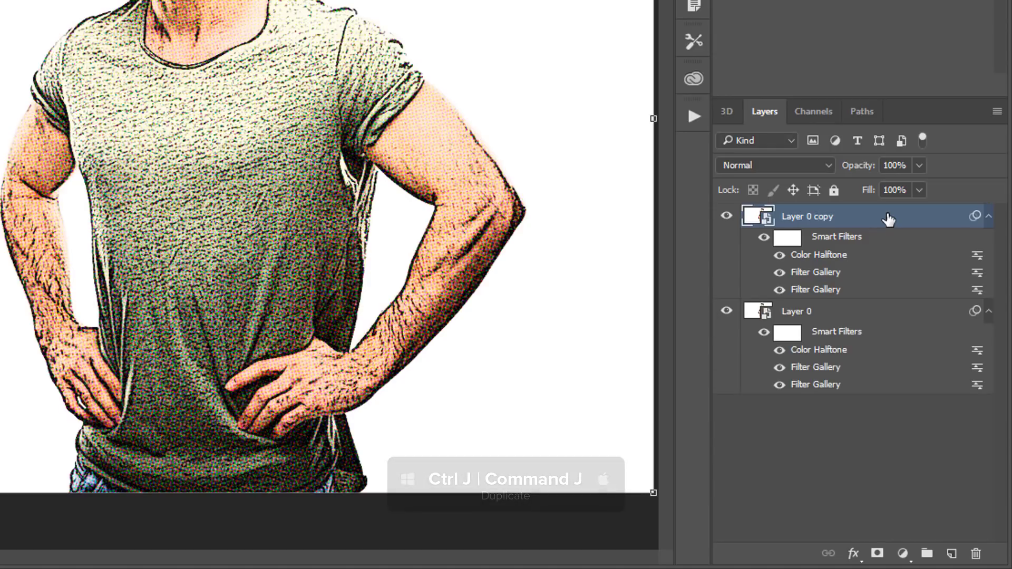
pyautogui.rightClick(838, 240)
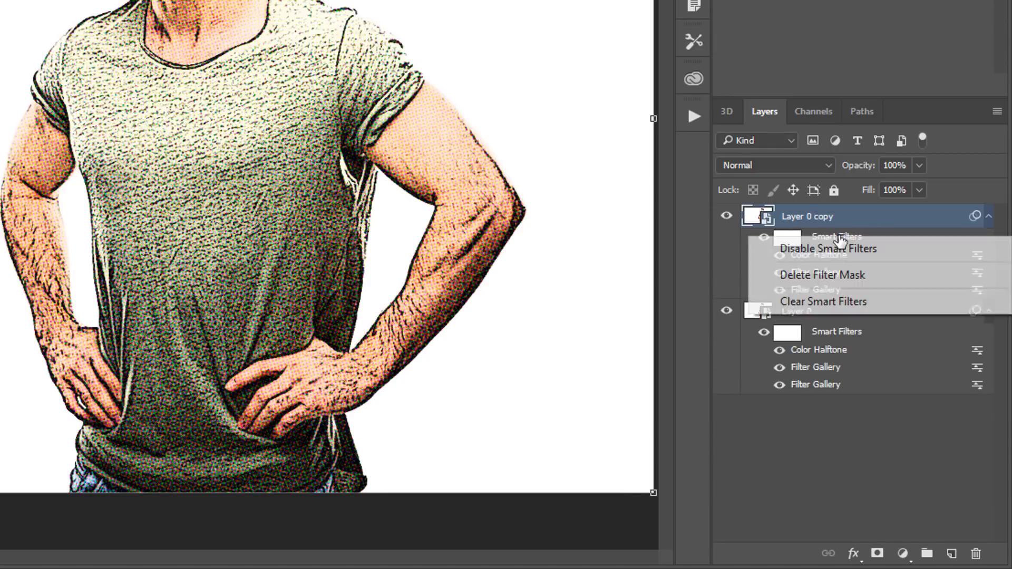
pyautogui.click(835, 299)
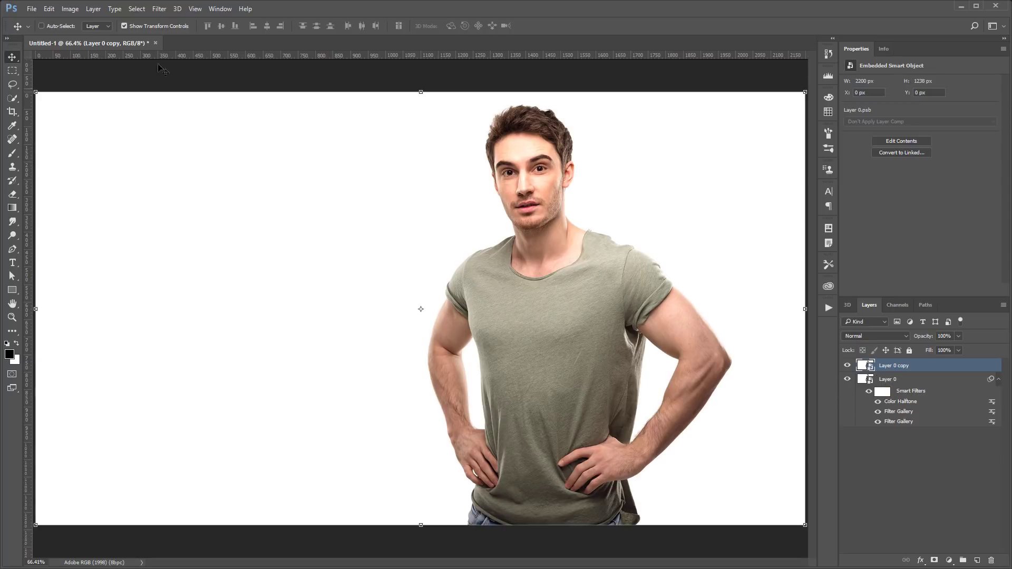
# Apply a Stylize Glowing Edges gallery filter to the copy, adjusting edge width and smoothness.
pyautogui.click(159, 9)
pyautogui.click(168, 50)
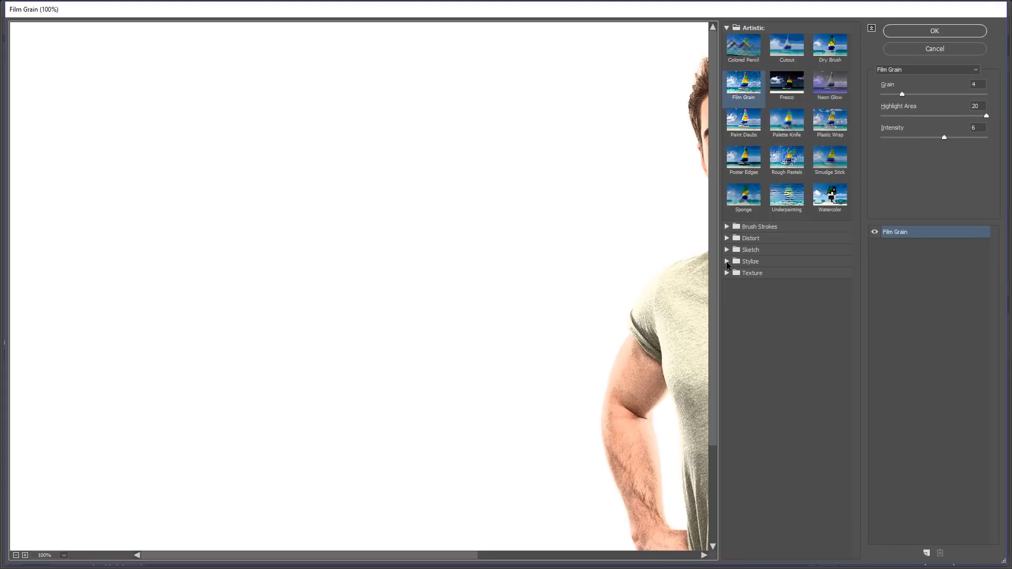
pyautogui.click(727, 261)
pyautogui.click(740, 283)
pyautogui.moveTo(673, 293); pyautogui.dragTo(319, 285)
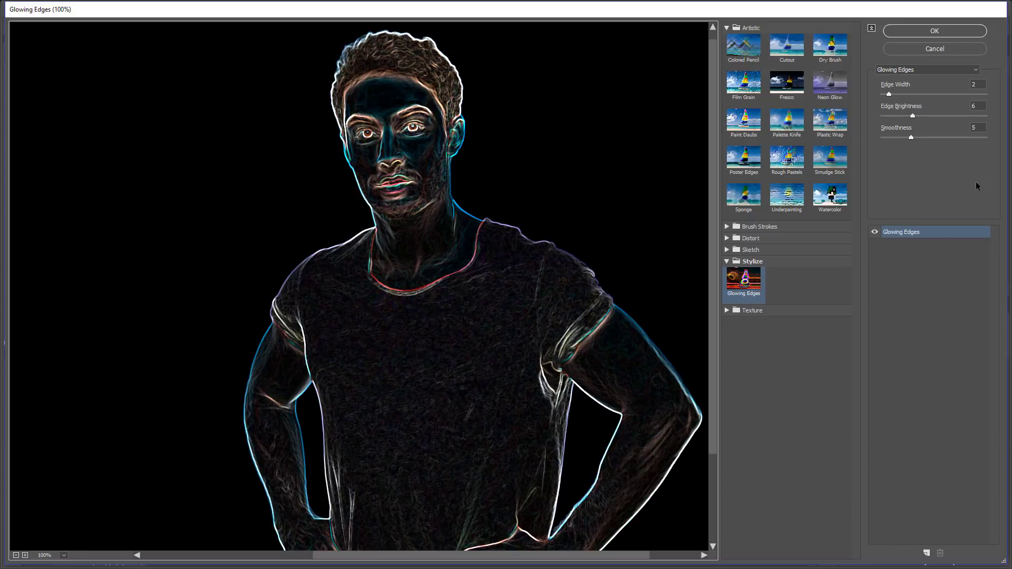
pyautogui.moveTo(906, 93)
pyautogui.mouseDown()
pyautogui.moveTo(890, 95)
pyautogui.moveTo(902, 117)
pyautogui.mouseUp()
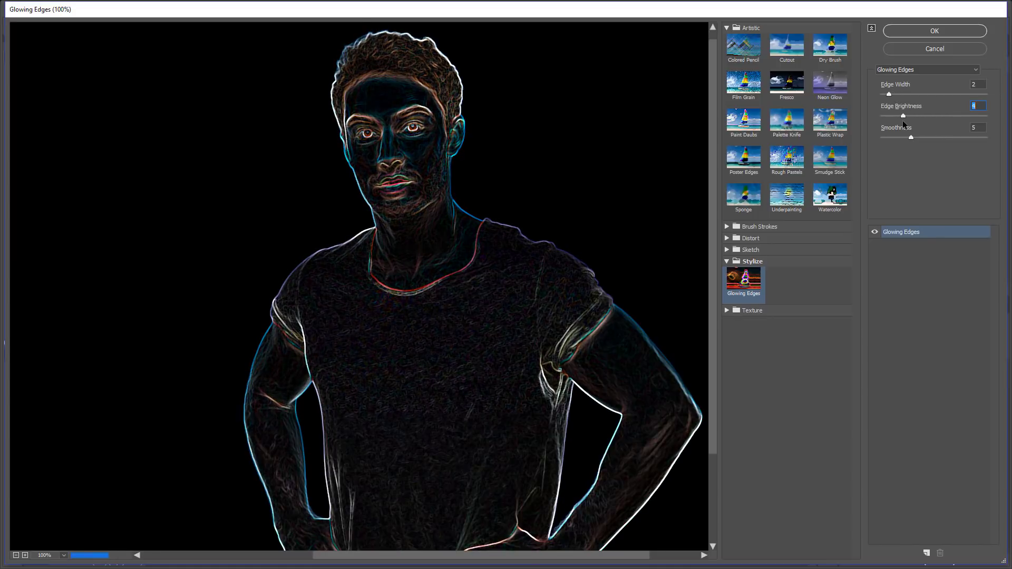
pyautogui.moveTo(921, 138); pyautogui.dragTo(931, 138)
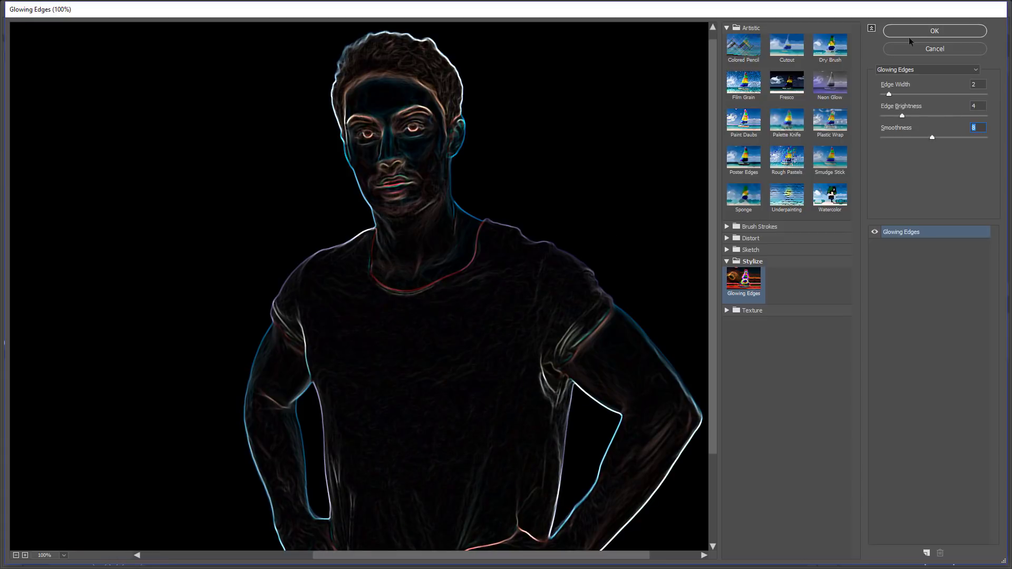
pyautogui.click(934, 32)
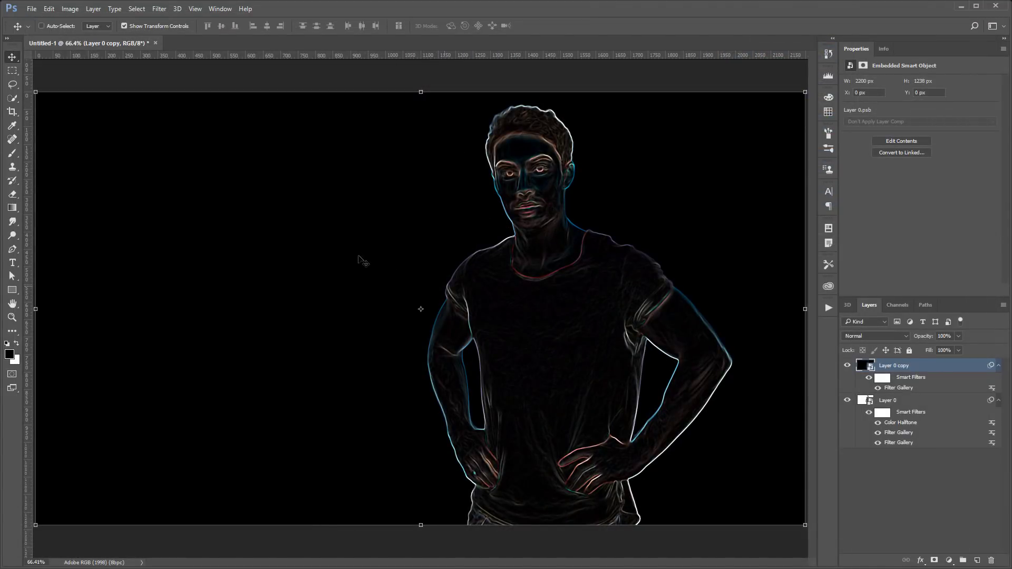
# Add a default Black & White filter and an Invert filter to the glowing-edges copy.
pyautogui.click(68, 9)
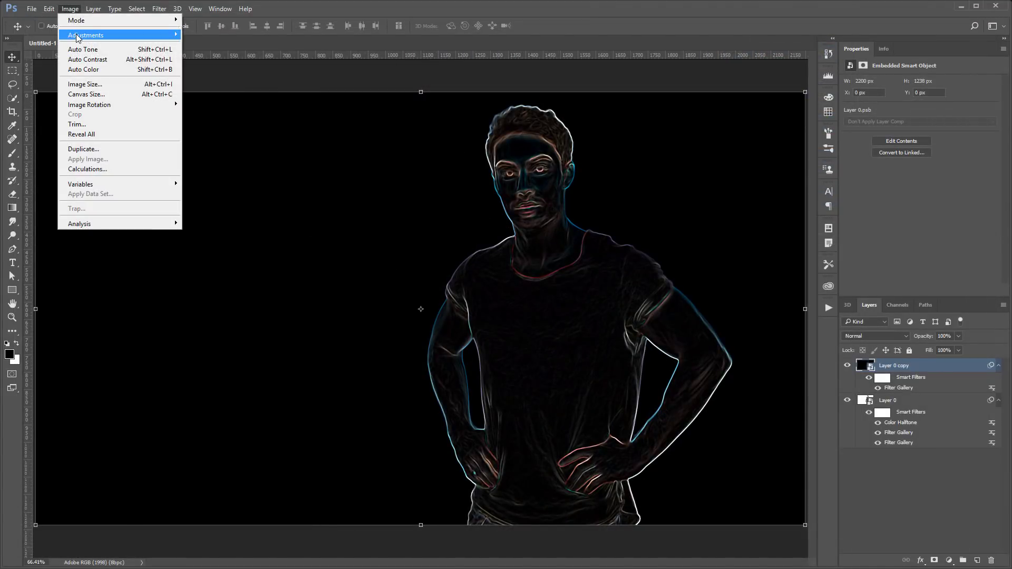
pyautogui.moveTo(86, 34)
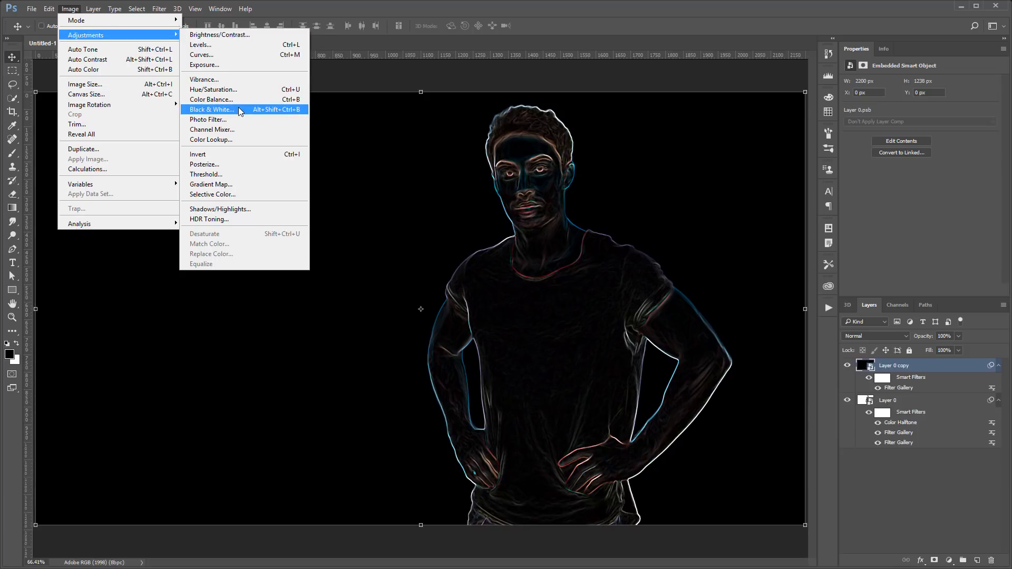
pyautogui.click(211, 110)
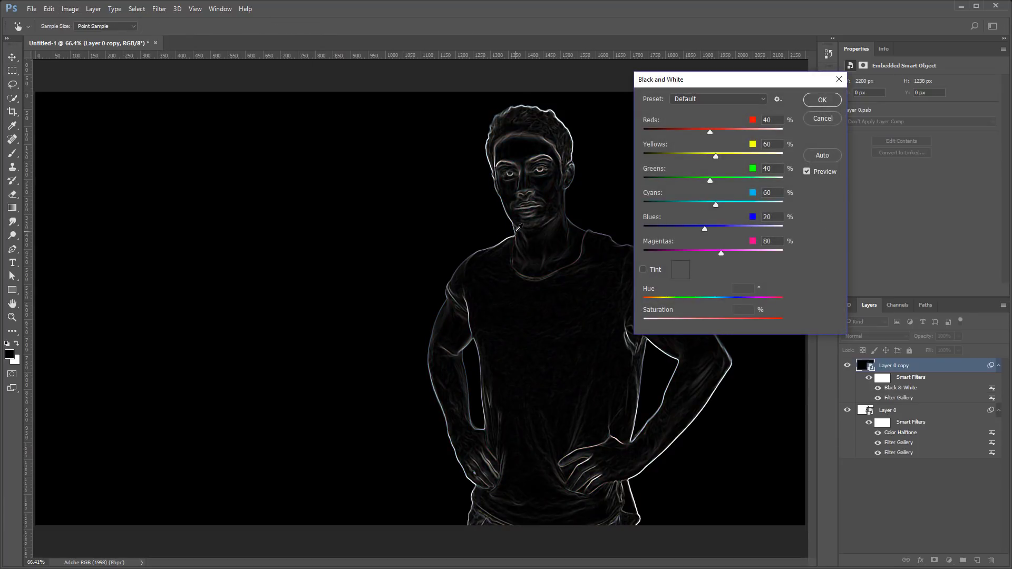
pyautogui.click(822, 100)
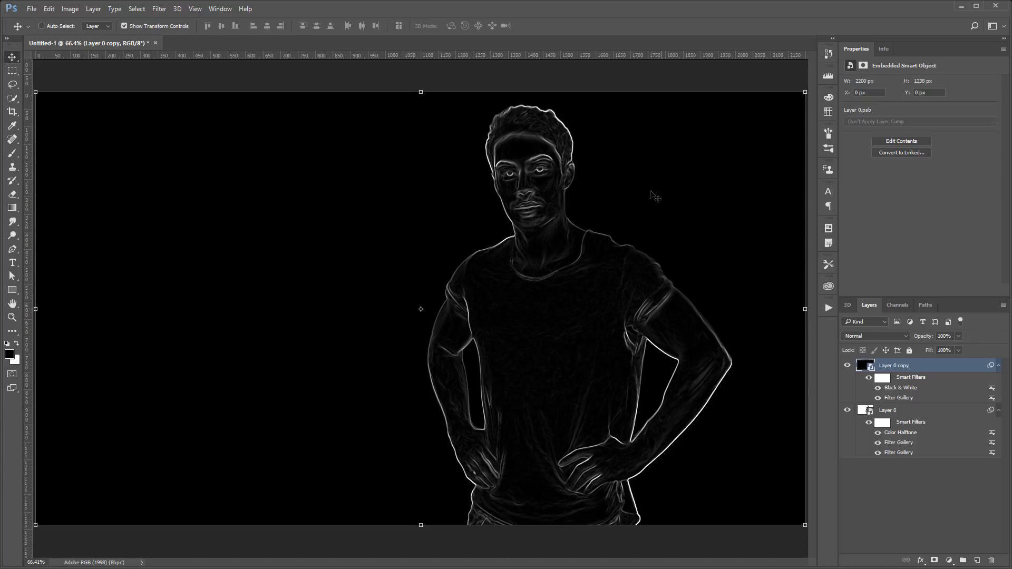
pyautogui.rightClick(944, 366)
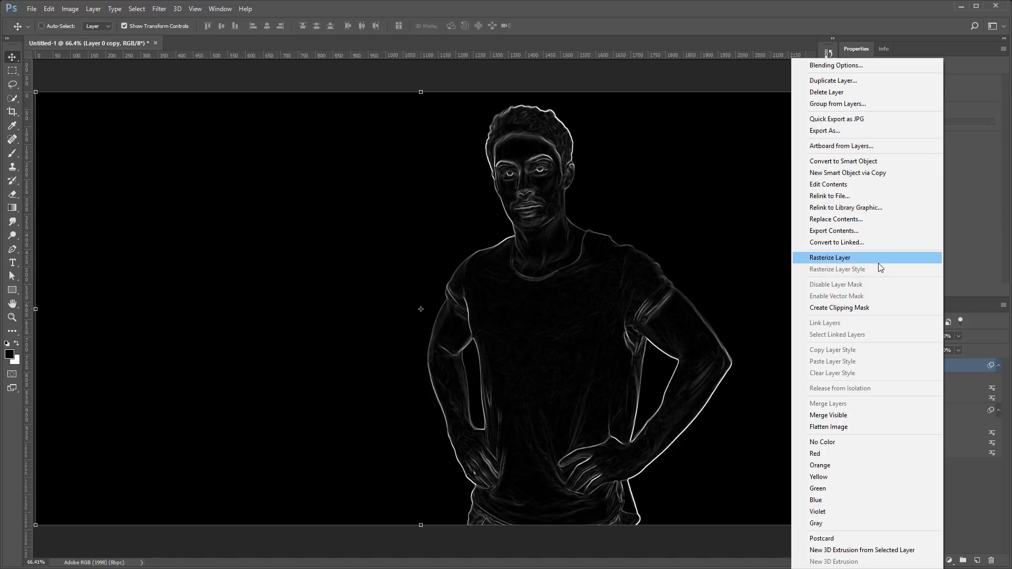
pyautogui.click(666, 261)
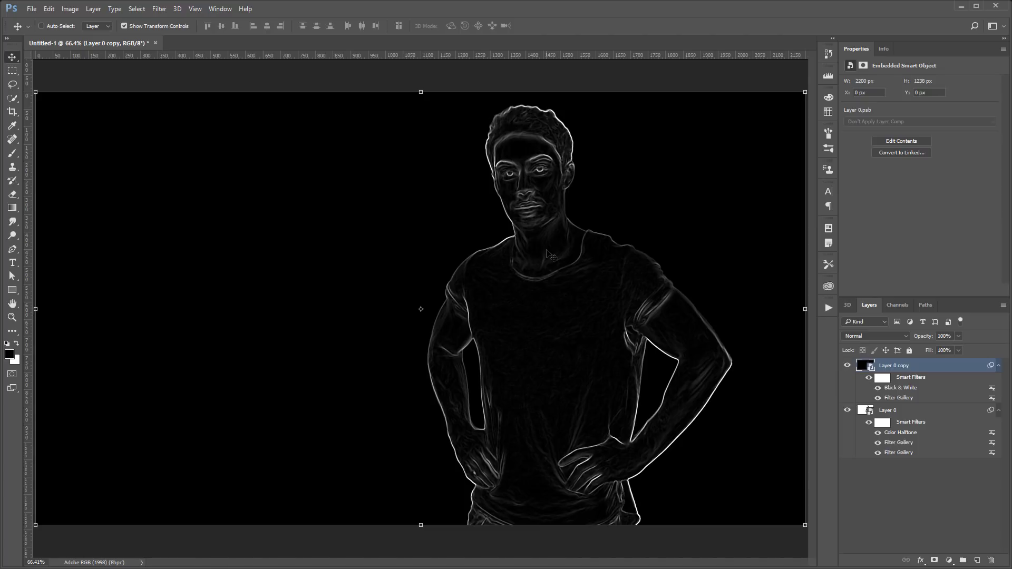
pyautogui.hotkey('ctrl', 'i')
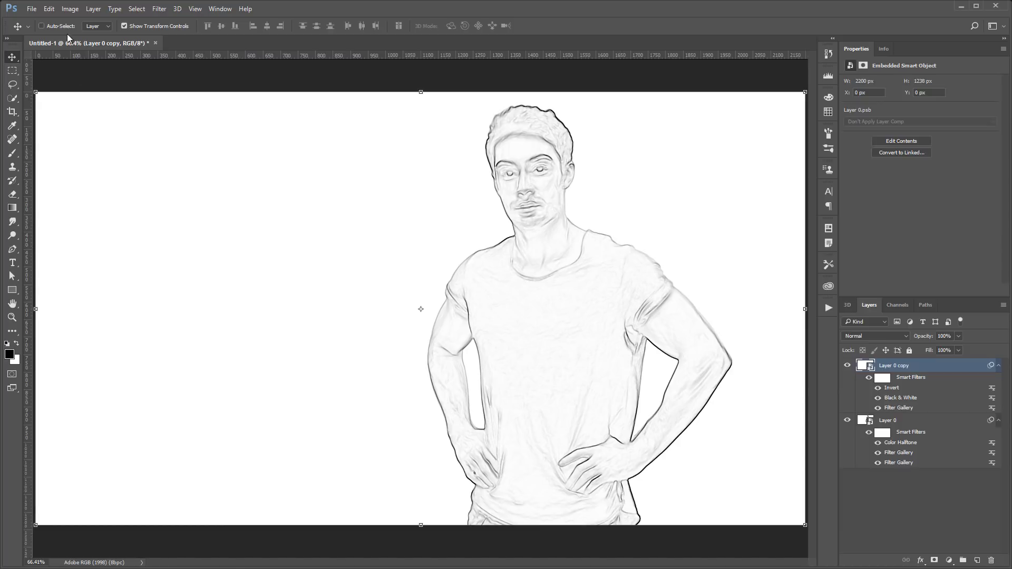
pyautogui.click(69, 13)
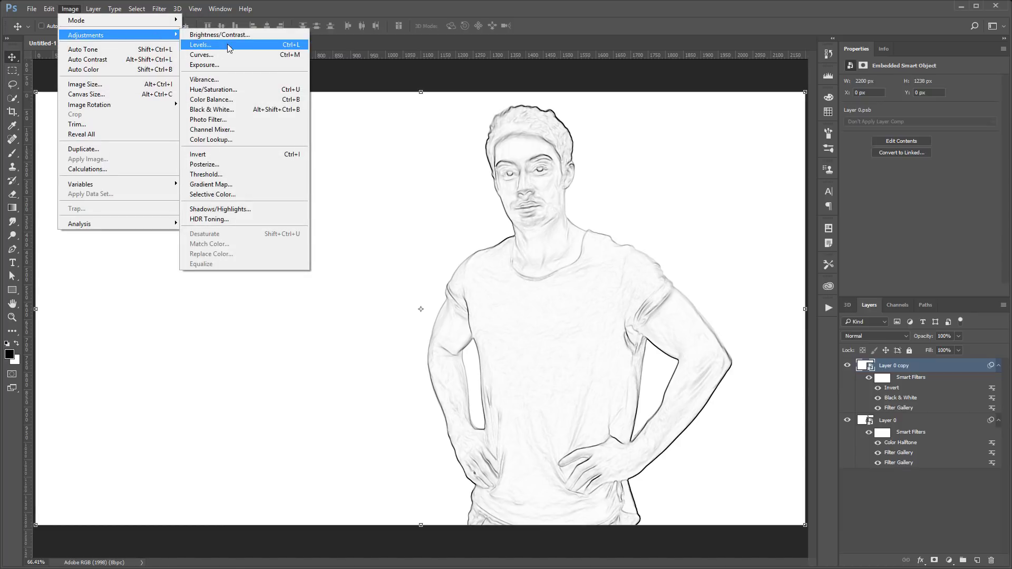
# Add a Levels filter with black input 124, lower white input and darker midtones.
pyautogui.click(230, 46)
pyautogui.moveTo(596, 191); pyautogui.dragTo(703, 191)
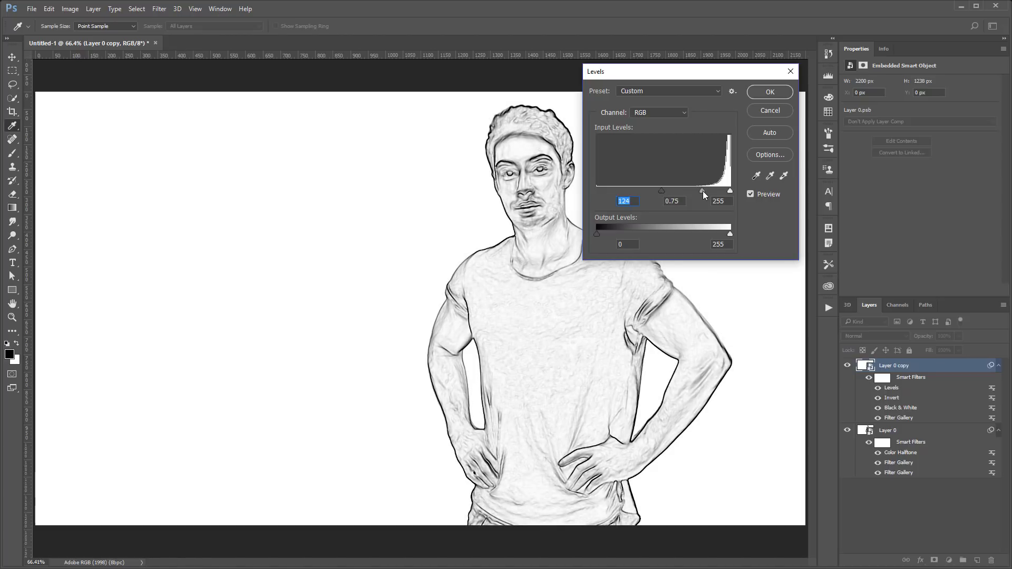
pyautogui.click(703, 191)
pyautogui.moveTo(730, 191); pyautogui.dragTo(715, 191)
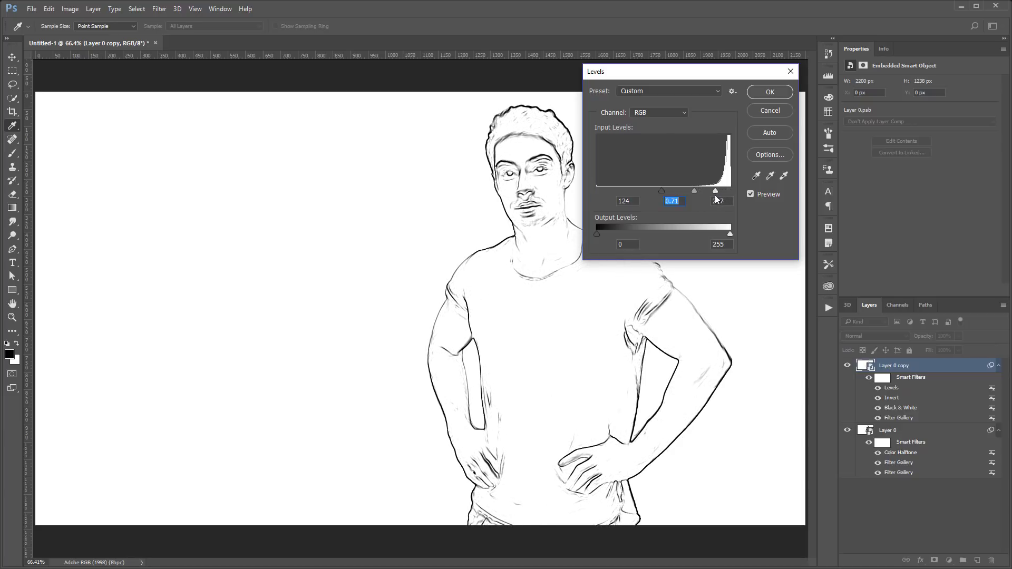
pyautogui.click(716, 193)
pyautogui.moveTo(635, 76); pyautogui.dragTo(198, 133)
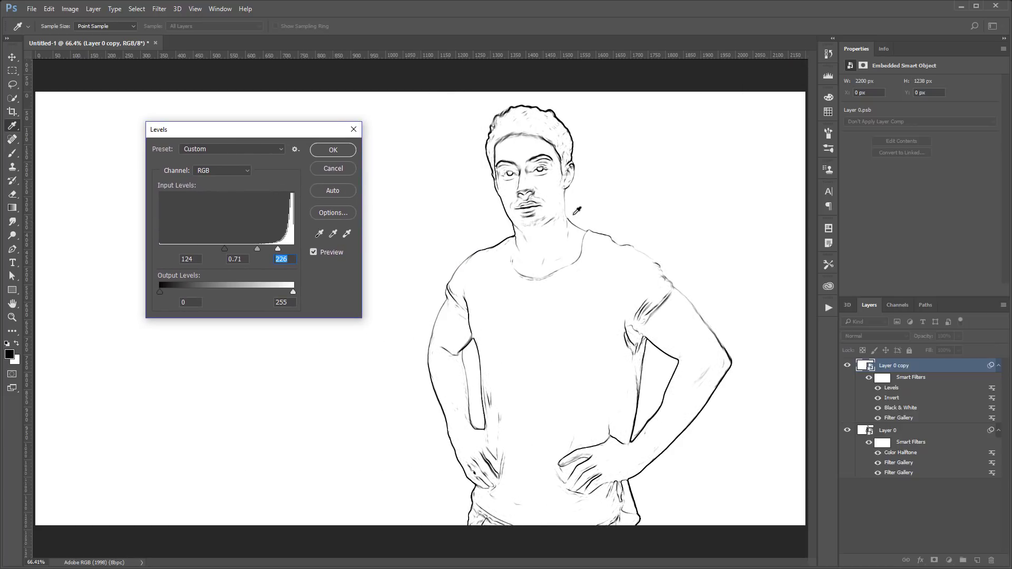
pyautogui.moveTo(278, 249); pyautogui.dragTo(272, 254)
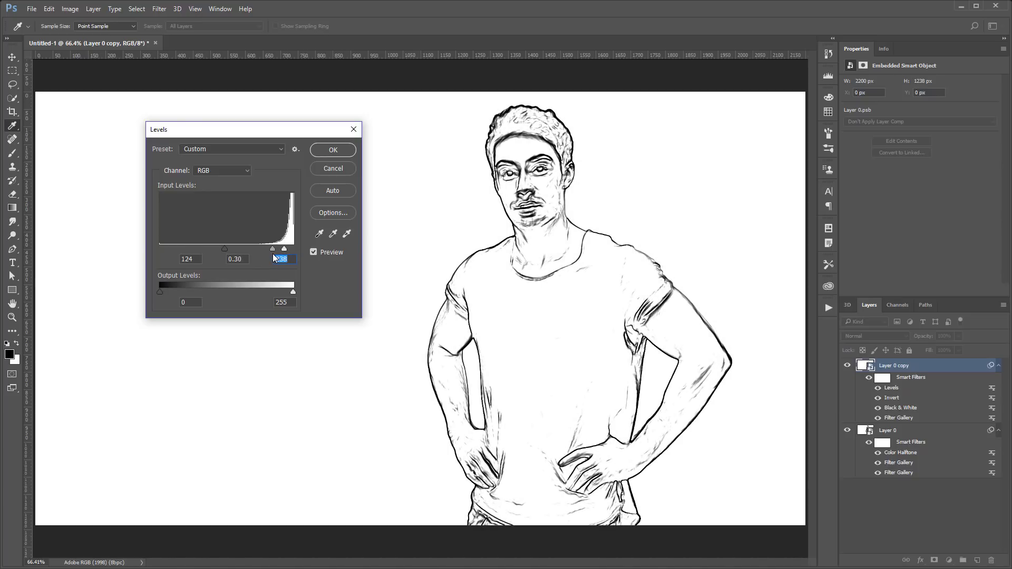
pyautogui.click(333, 150)
pyautogui.press('v')
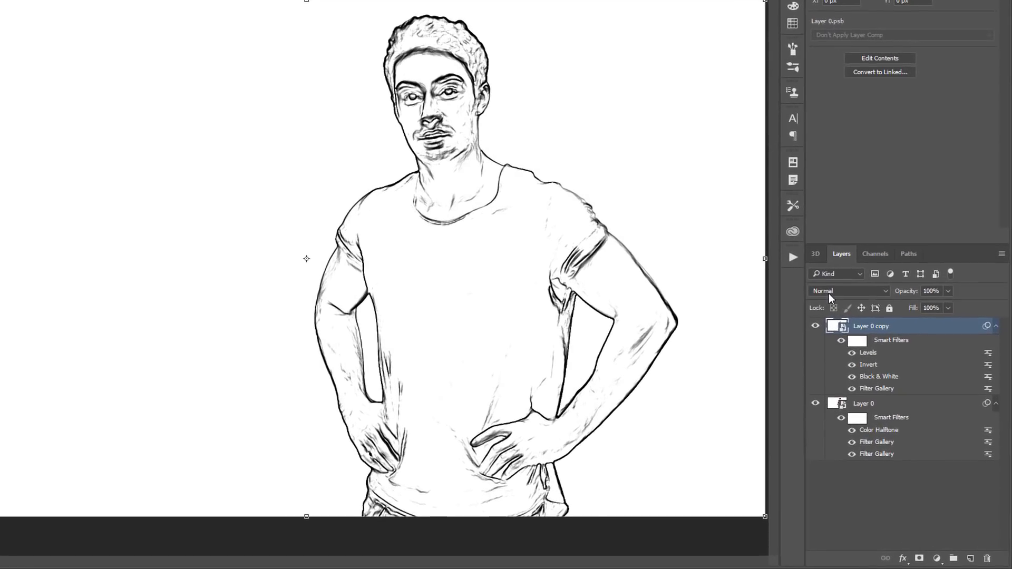
# Set Layer 0 copy to Multiply blending and give it a black layer mask.
pyautogui.click(860, 337)
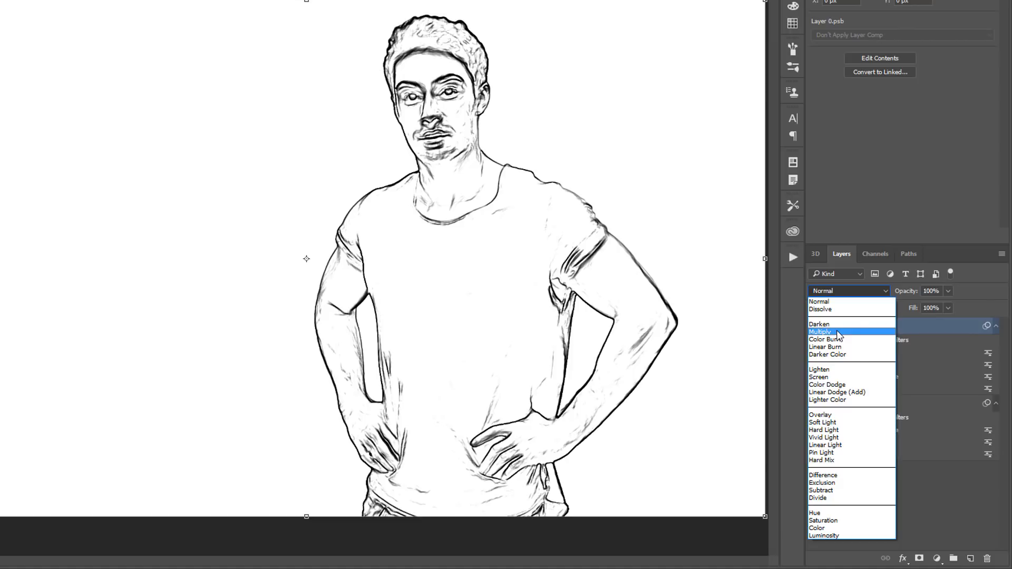
pyautogui.click(838, 332)
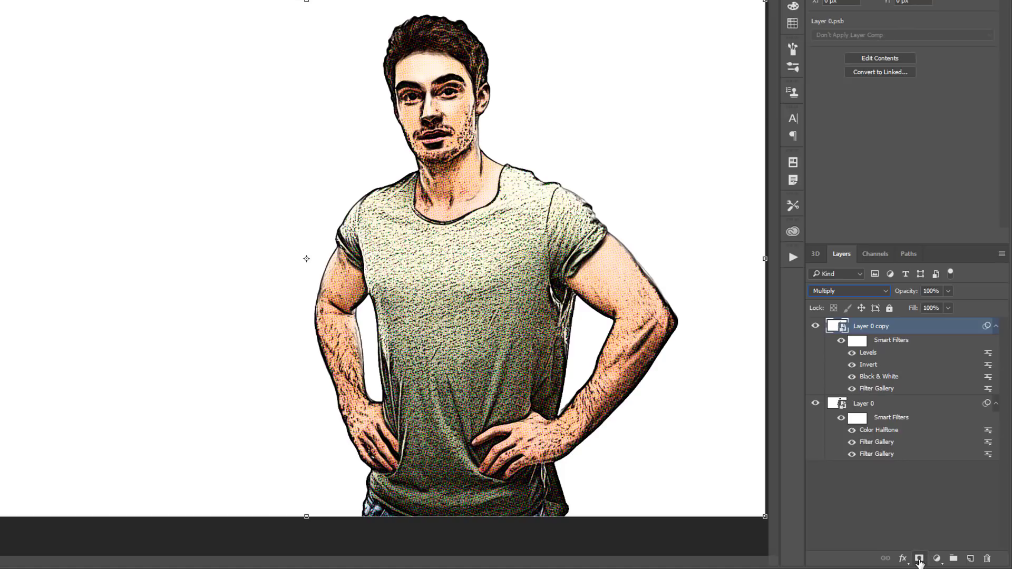
pyautogui.keyDown('alt'); pyautogui.click(919, 559); pyautogui.keyUp('alt')
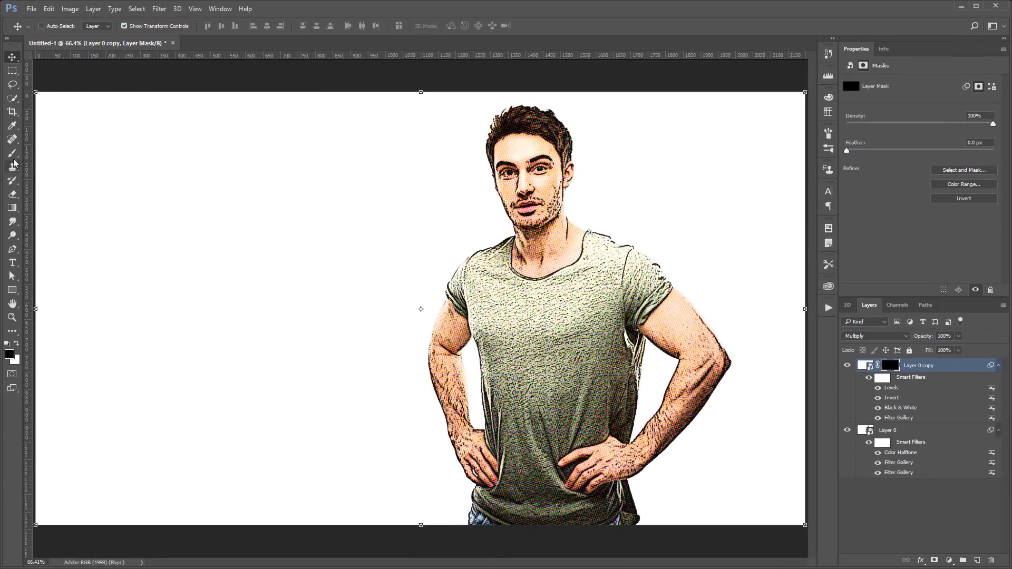
# Paint the mask with a white 90 px brush to reveal arm, shoulder, neck and collar outlines.
pyautogui.click(12, 153)
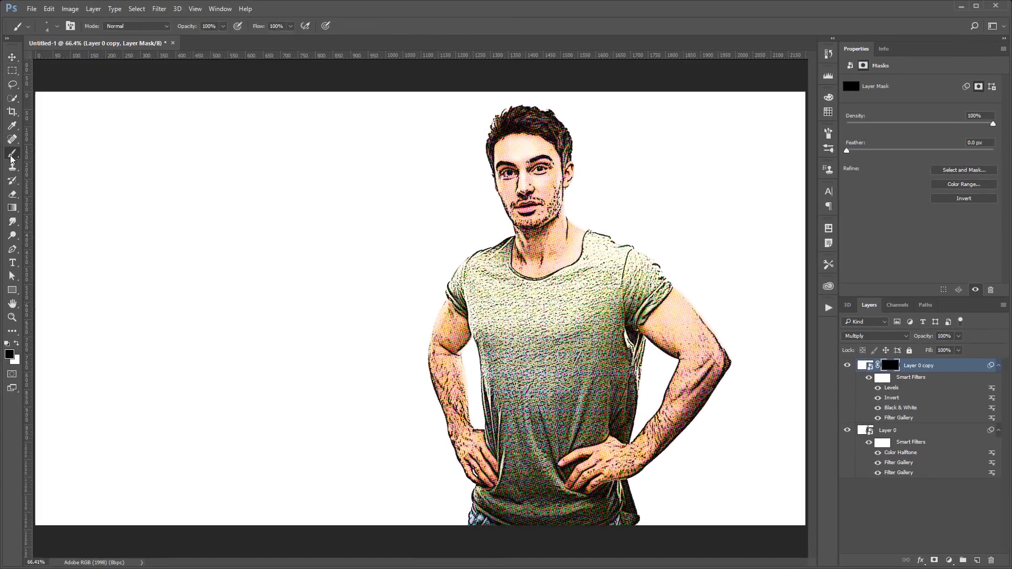
pyautogui.click(18, 344)
pyautogui.press(']')
pyautogui.press(']')
pyautogui.press(']')
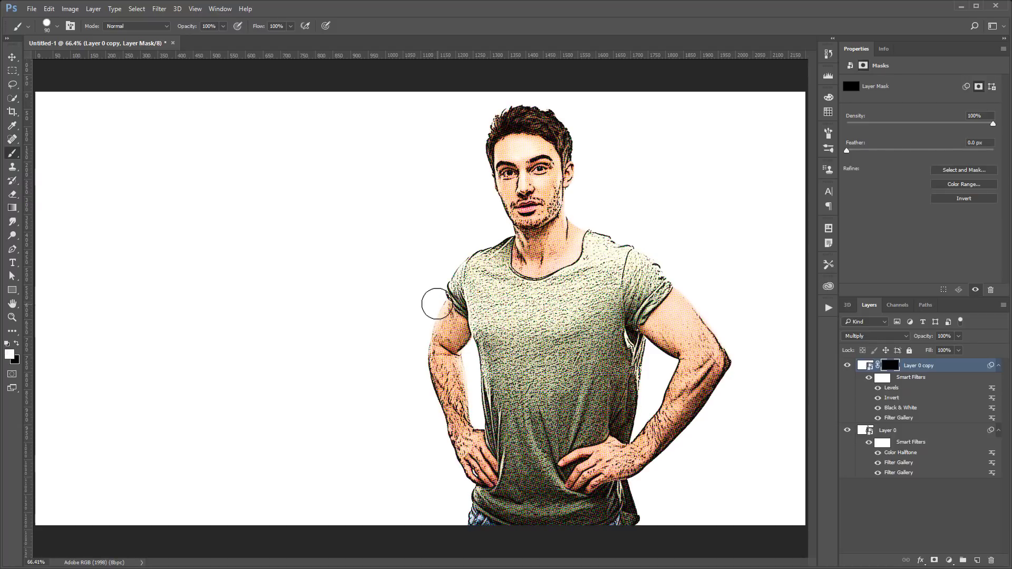
pyautogui.moveTo(425, 348); pyautogui.dragTo(477, 432)
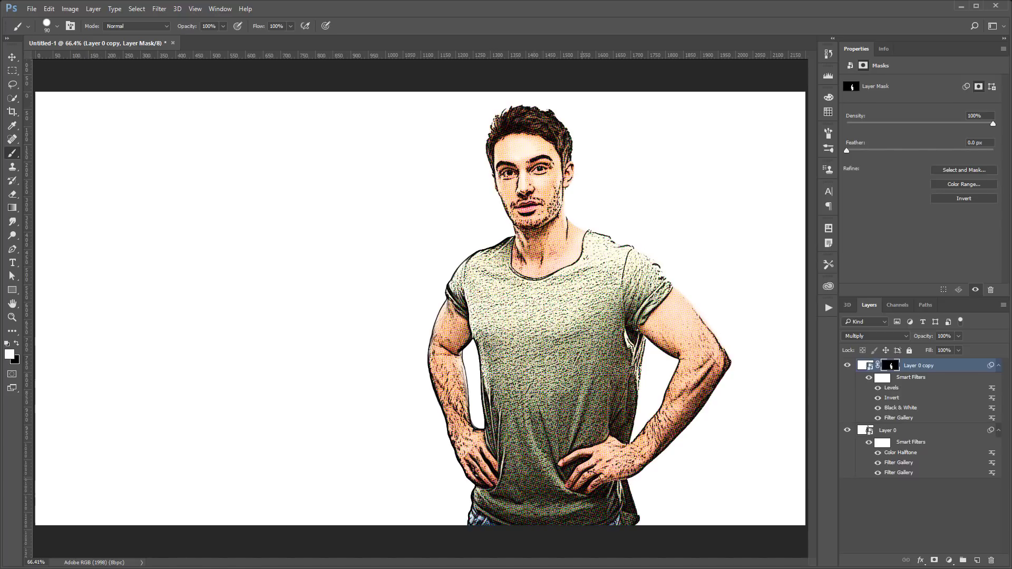
pyautogui.moveTo(658, 302)
pyautogui.mouseDown()
pyautogui.moveTo(675, 260)
pyautogui.moveTo(722, 358)
pyautogui.moveTo(619, 477)
pyautogui.mouseUp()
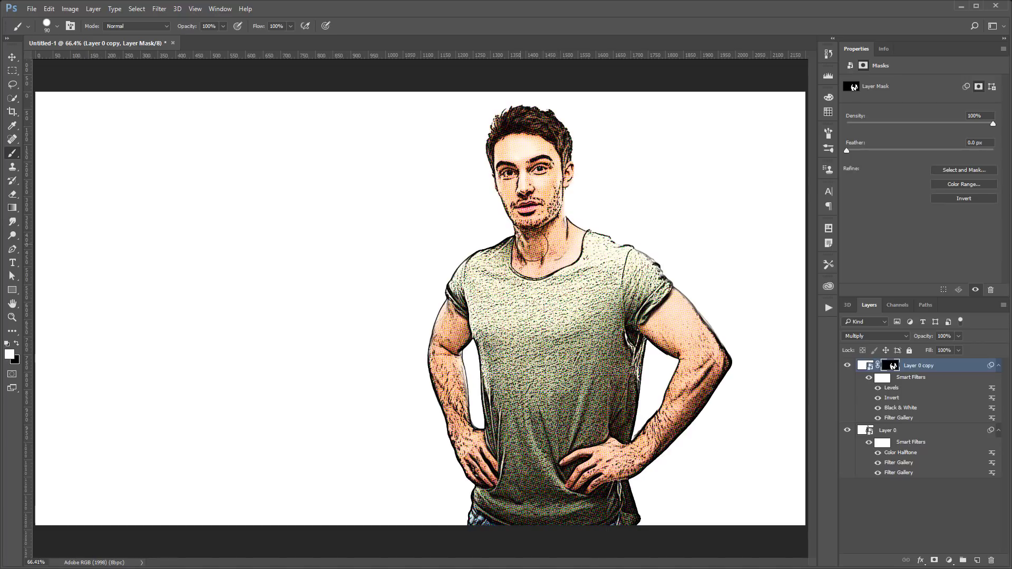
pyautogui.moveTo(577, 199); pyautogui.dragTo(683, 301)
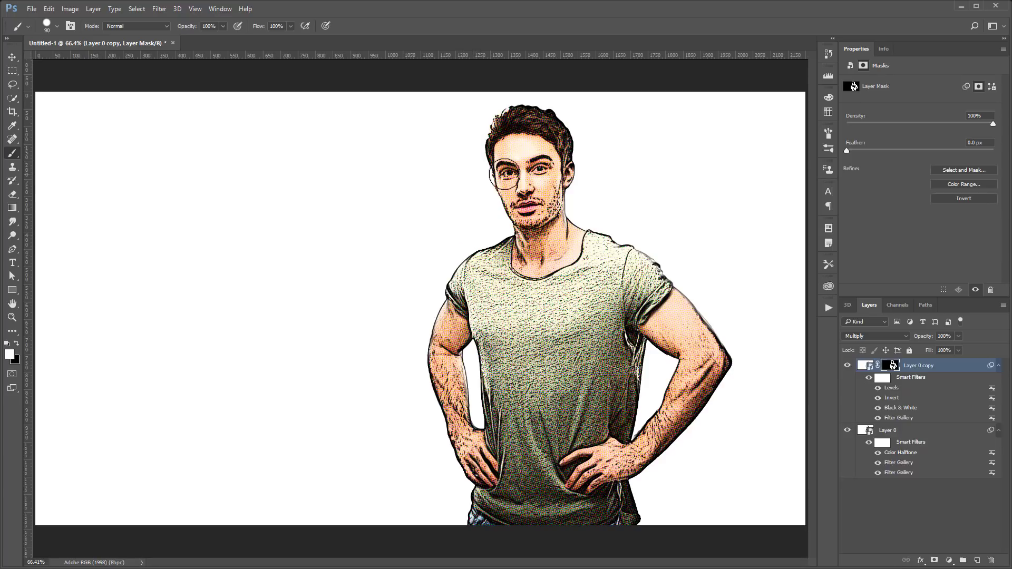
# Undo the stroke that darkened the face, then reveal the lips and moustache outline with a smaller brush.
pyautogui.moveTo(503, 171); pyautogui.dragTo(530, 199)
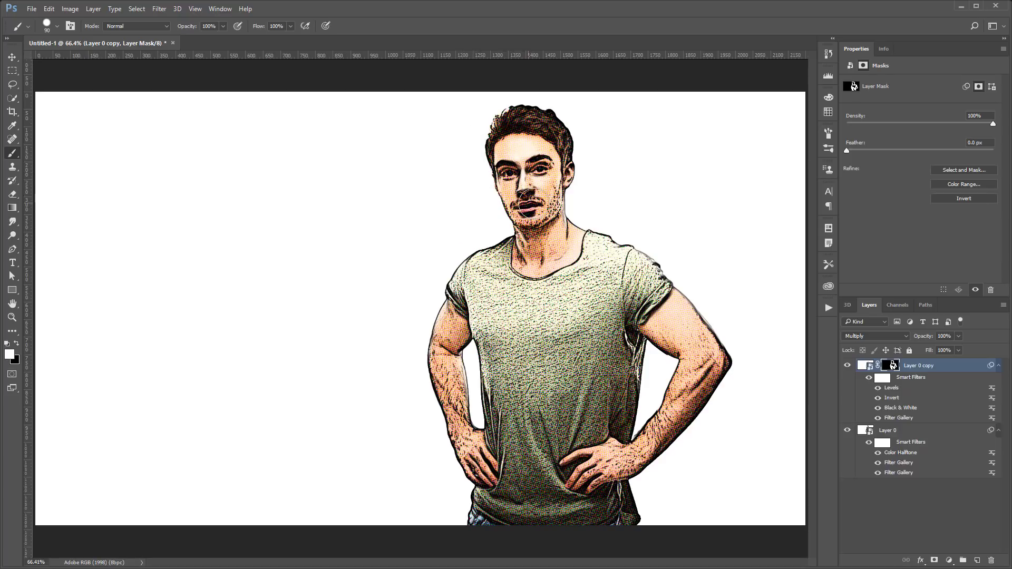
pyautogui.hotkey('ctrl', 'alt', 'z')
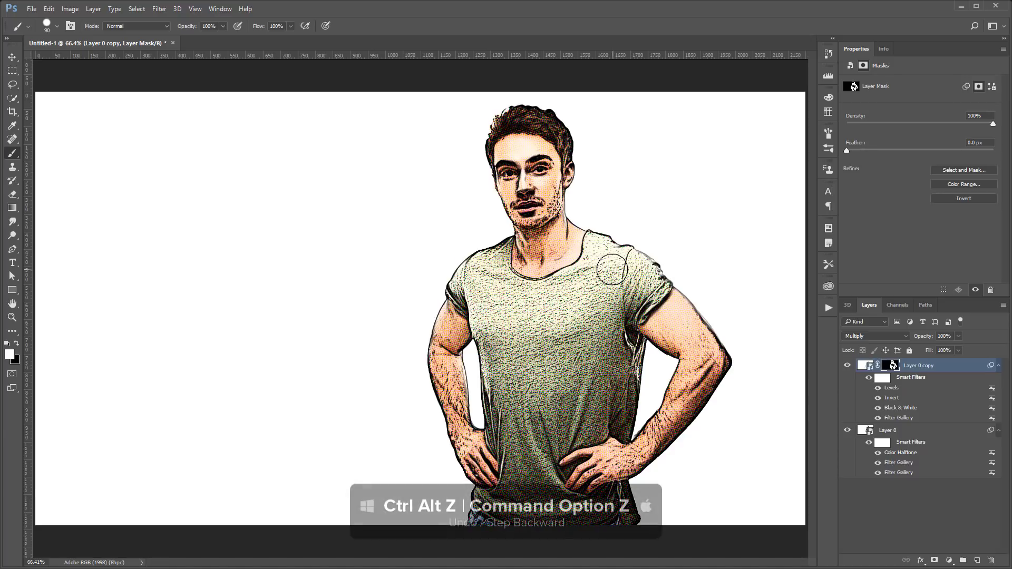
pyautogui.hotkey('ctrl', 'alt', 'z')
pyautogui.press('[')
pyautogui.press('[')
pyautogui.press('[')
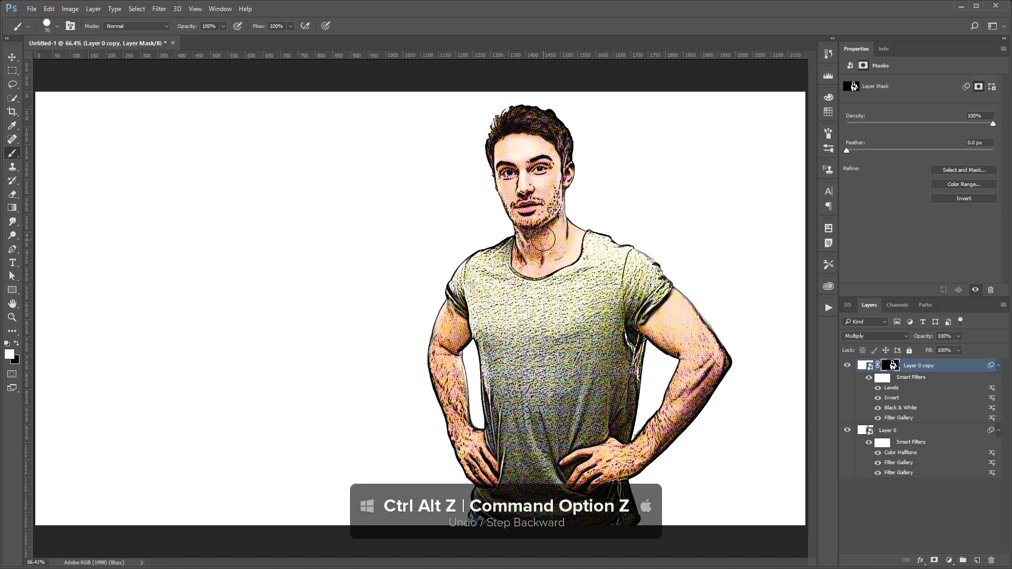
pyautogui.moveTo(540, 205); pyautogui.dragTo(529, 205)
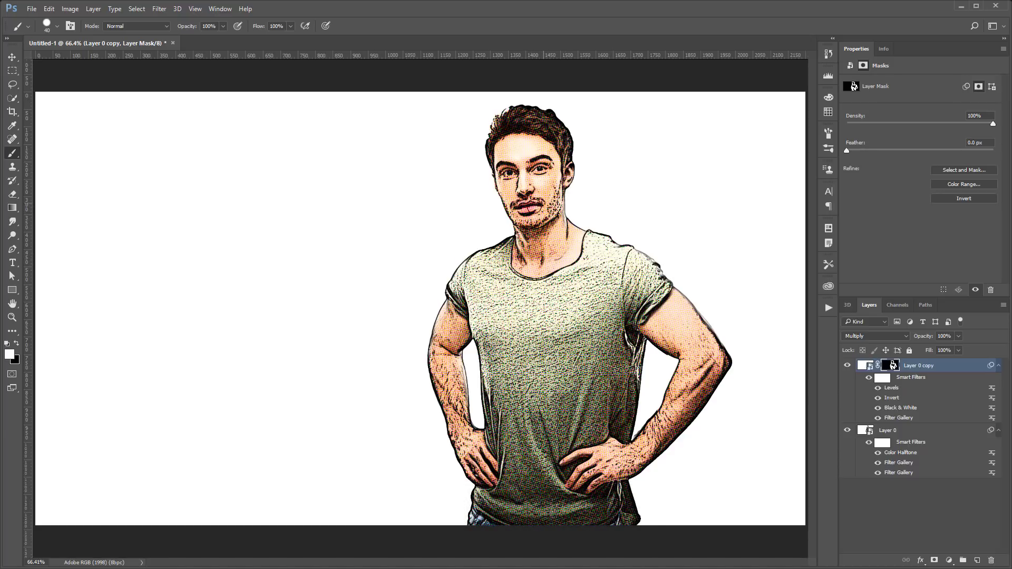
pyautogui.press('[')
pyautogui.press(']')
pyautogui.press(']')
pyautogui.press(']')
# Inspect the portrait at 100%, refit it, then hide Layer 0 copy and Layer 0's Smart Filters.
pyautogui.doubleClick(12, 317)
pyautogui.scroll(3, 632, 200)
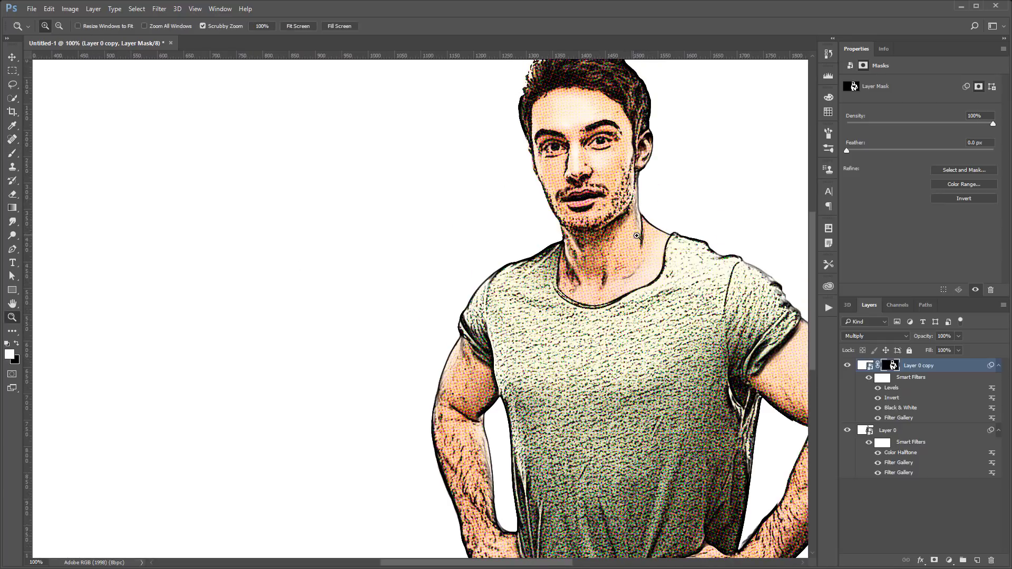
pyautogui.moveTo(662, 265)
pyautogui.mouseDown()
pyautogui.moveTo(460, 288)
pyautogui.moveTo(478, 282)
pyautogui.mouseUp()
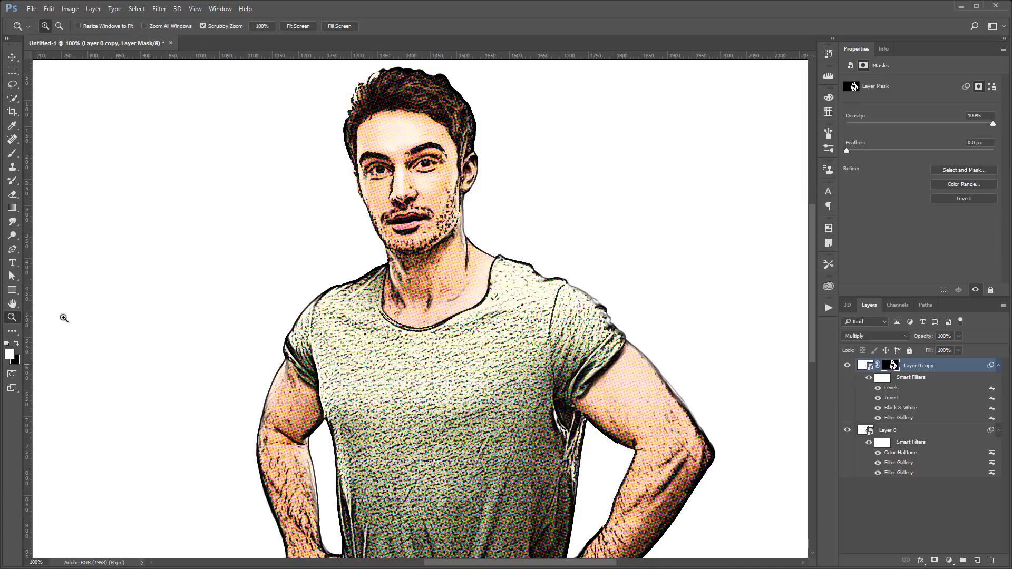
pyautogui.click(12, 303)
pyautogui.doubleClick(12, 304)
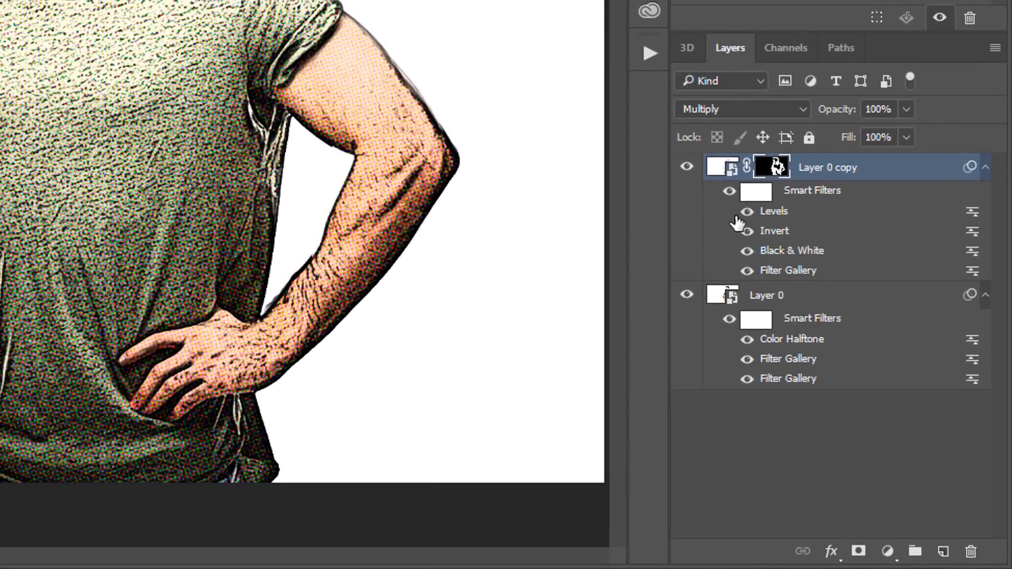
pyautogui.click(686, 168)
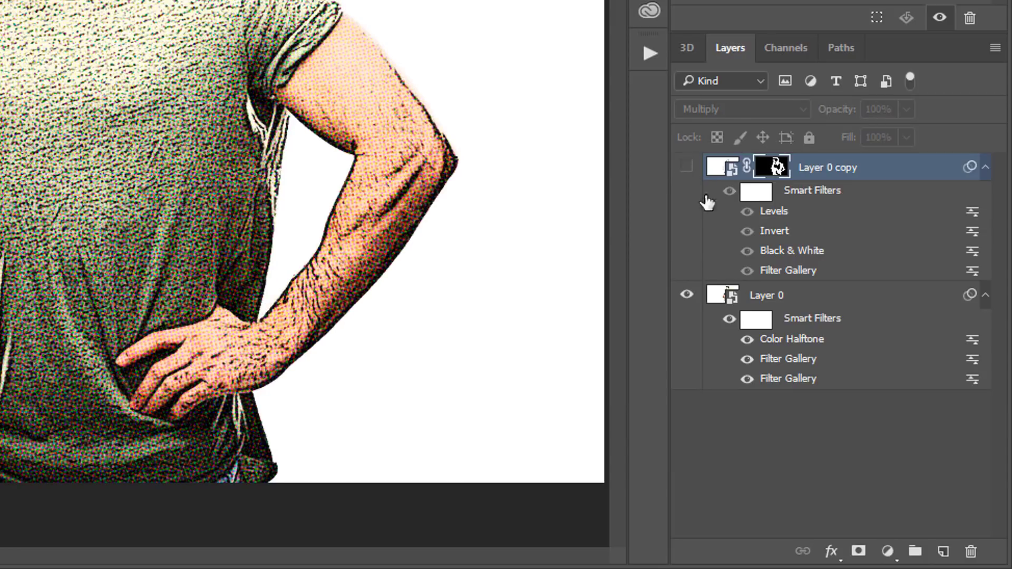
pyautogui.click(730, 319)
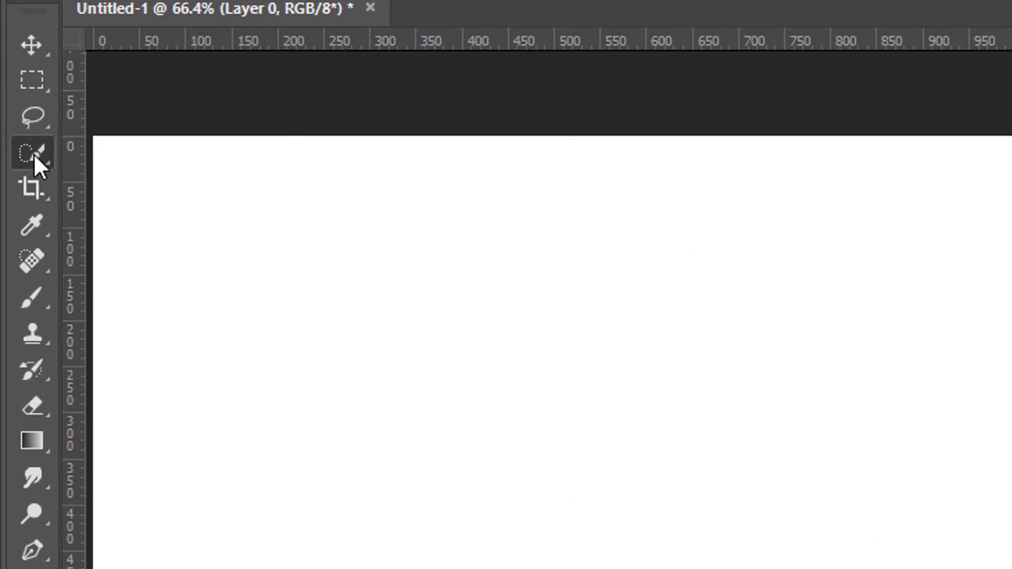
# Quick-select the man's face, neck, arm and hand, subtracting the gap beside the torso.
pyautogui.rightClick(33, 154)
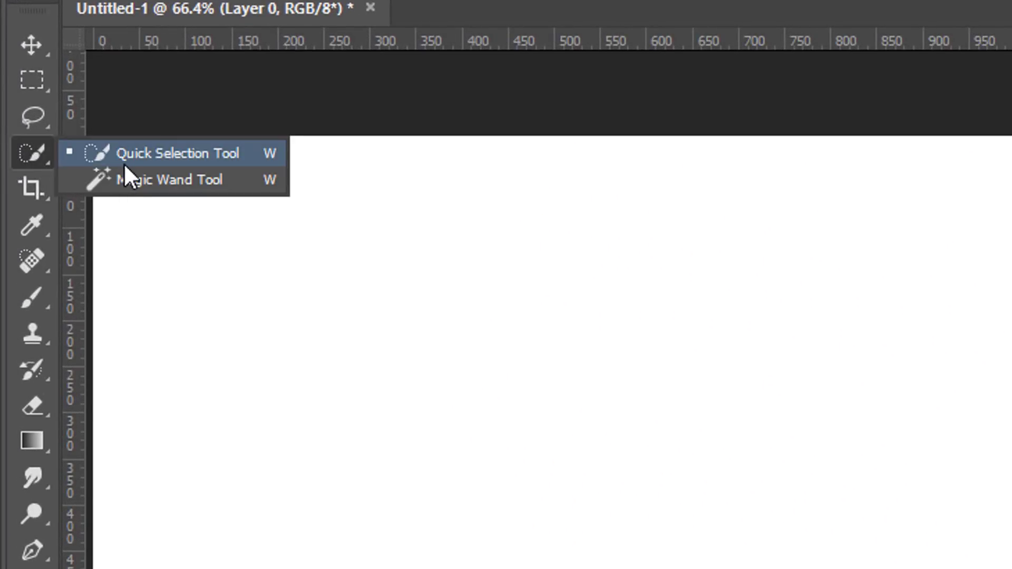
pyautogui.click(123, 163)
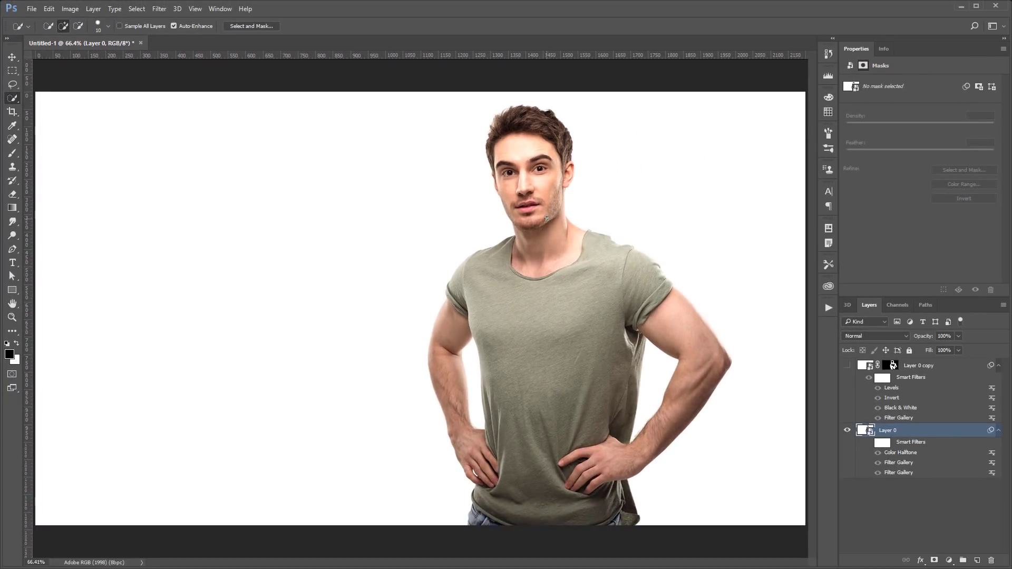
pyautogui.moveTo(547, 219)
pyautogui.mouseDown()
pyautogui.moveTo(539, 182)
pyautogui.moveTo(572, 324)
pyautogui.moveTo(566, 459)
pyautogui.moveTo(486, 455)
pyautogui.moveTo(479, 375)
pyautogui.mouseUp()
pyautogui.moveTo(621, 458); pyautogui.dragTo(636, 443)
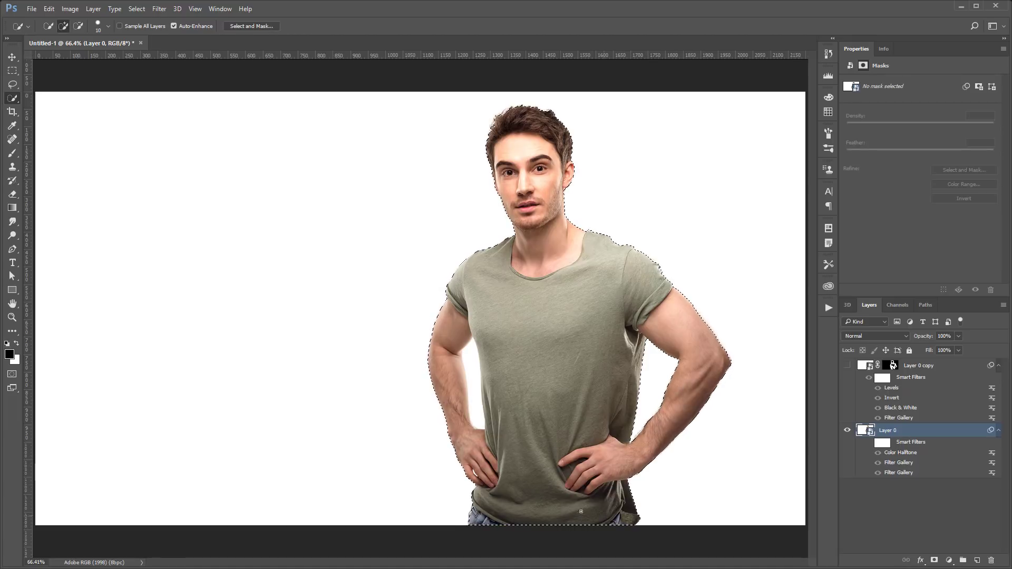
pyautogui.press('alt')
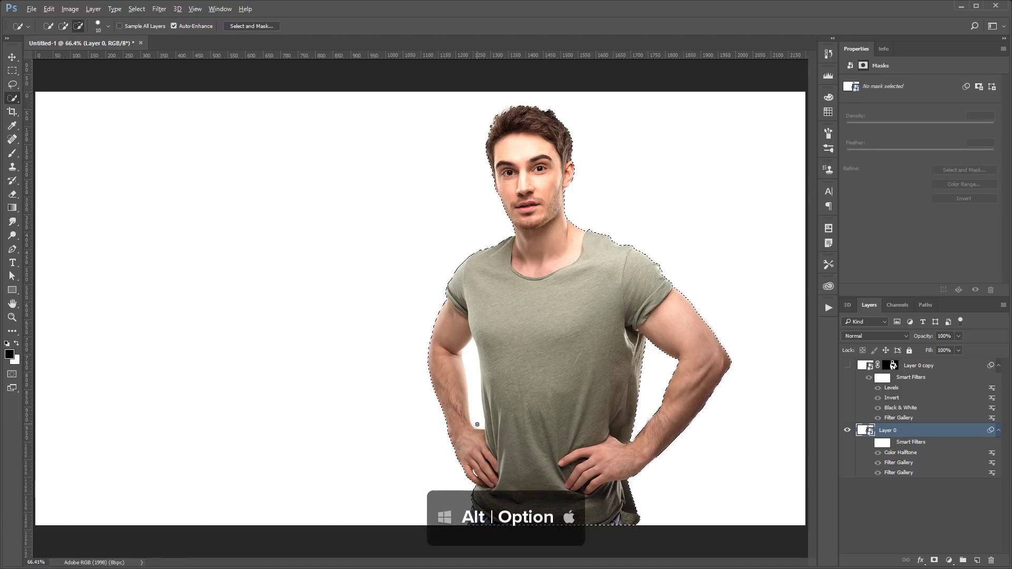
pyautogui.moveTo(477, 425); pyautogui.dragTo(469, 399)
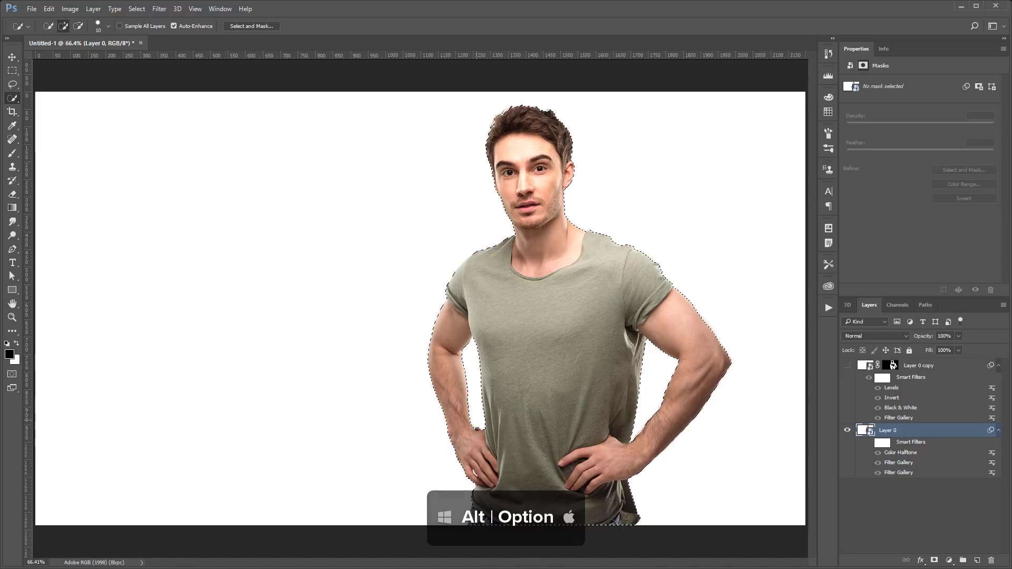
pyautogui.press('[')
pyautogui.press('[')
pyautogui.press('[')
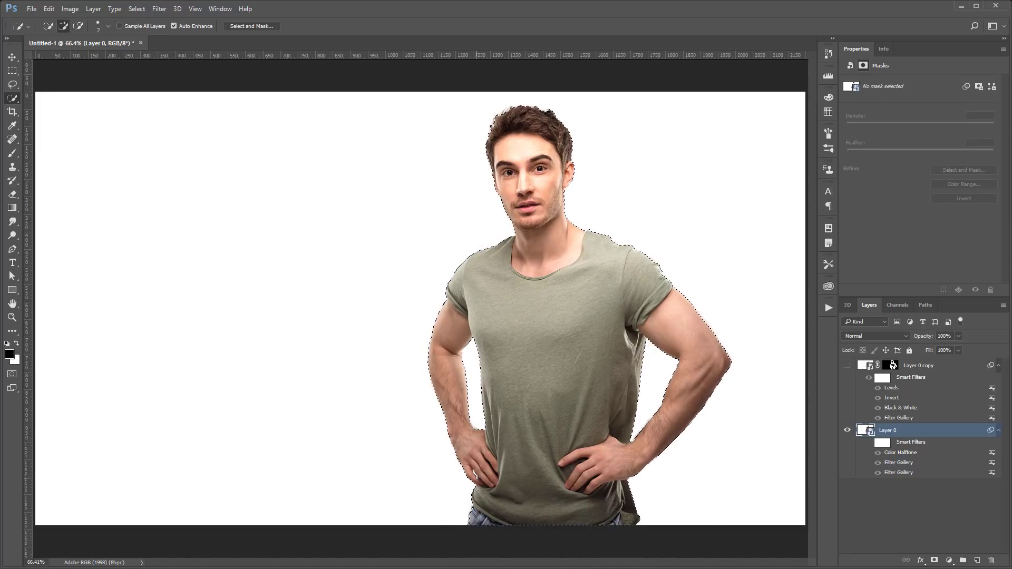
pyautogui.press('[')
pyautogui.press('[')
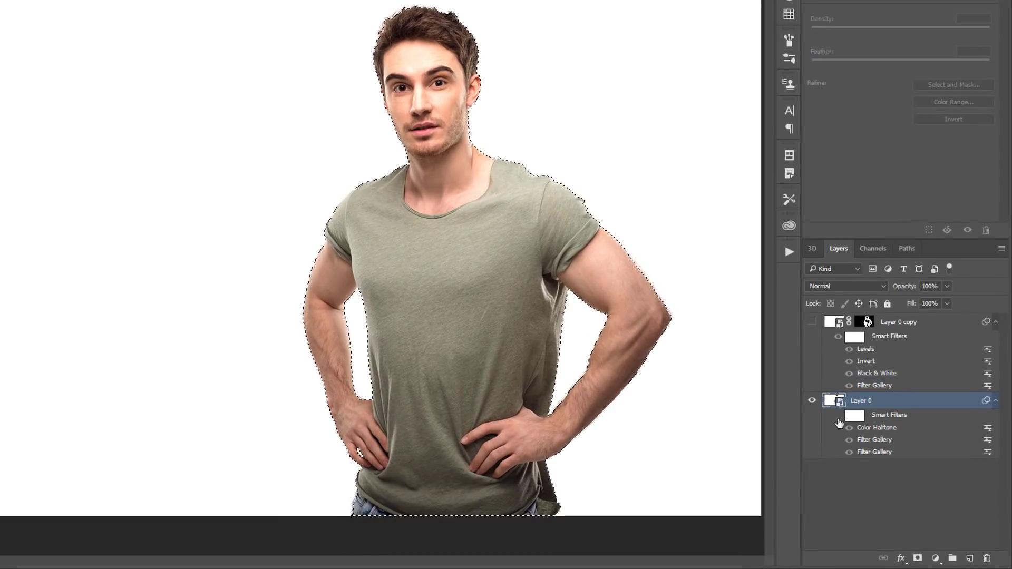
# Turn Layer 0's Smart Filters and Layer 0 copy back on, and collapse both filter lists.
pyautogui.click(838, 414)
pyautogui.click(812, 322)
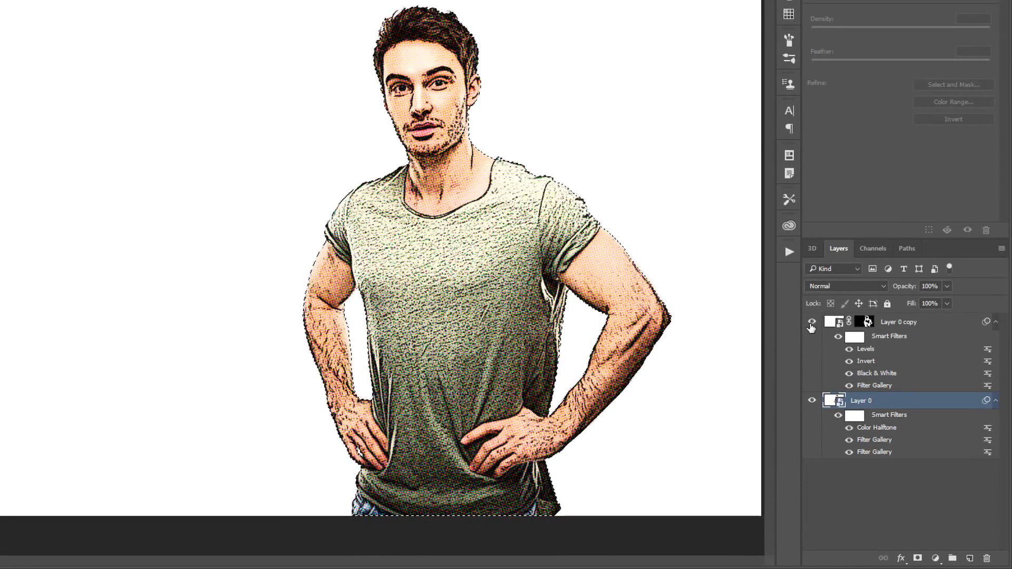
pyautogui.click(933, 324)
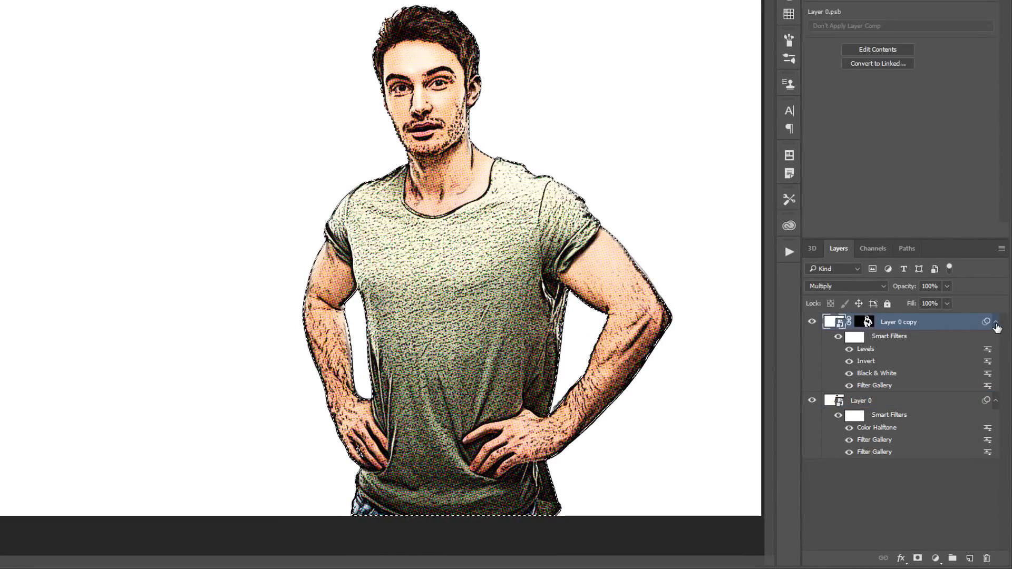
pyautogui.click(996, 323)
pyautogui.click(995, 339)
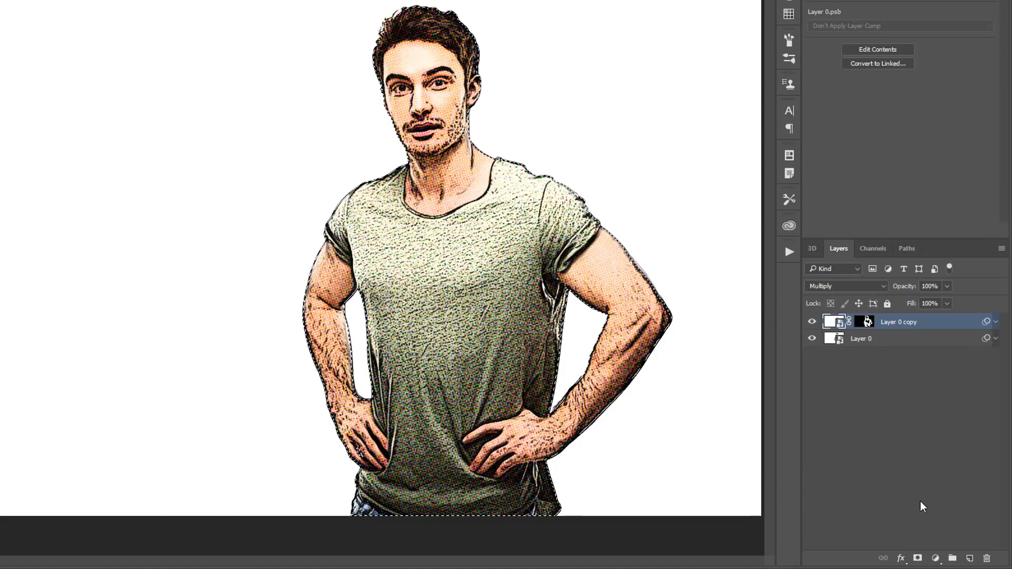
# Add a #285f97 Solid Color fill layer and invert its mask to cover the background.
pyautogui.click(935, 558)
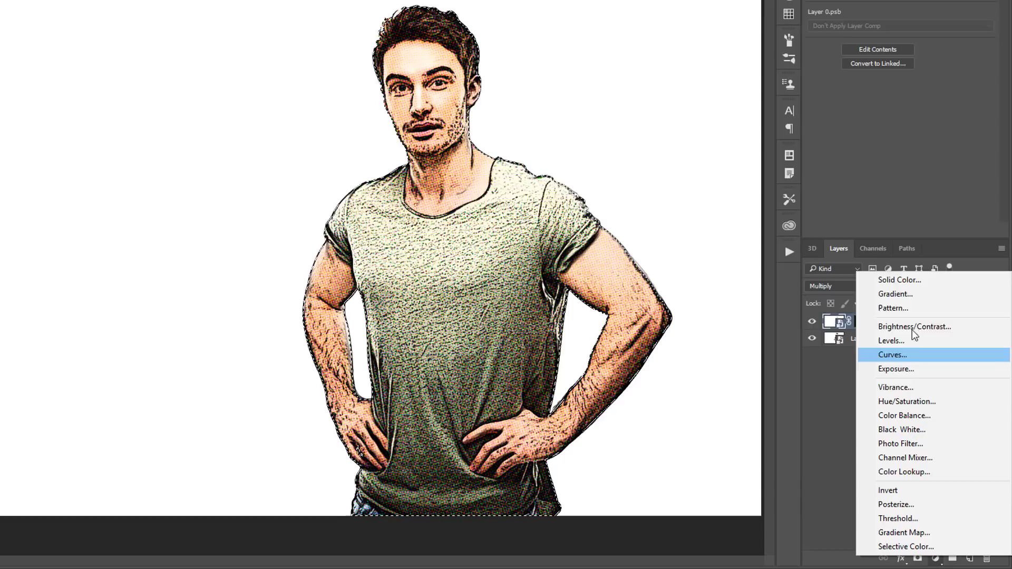
pyautogui.click(908, 281)
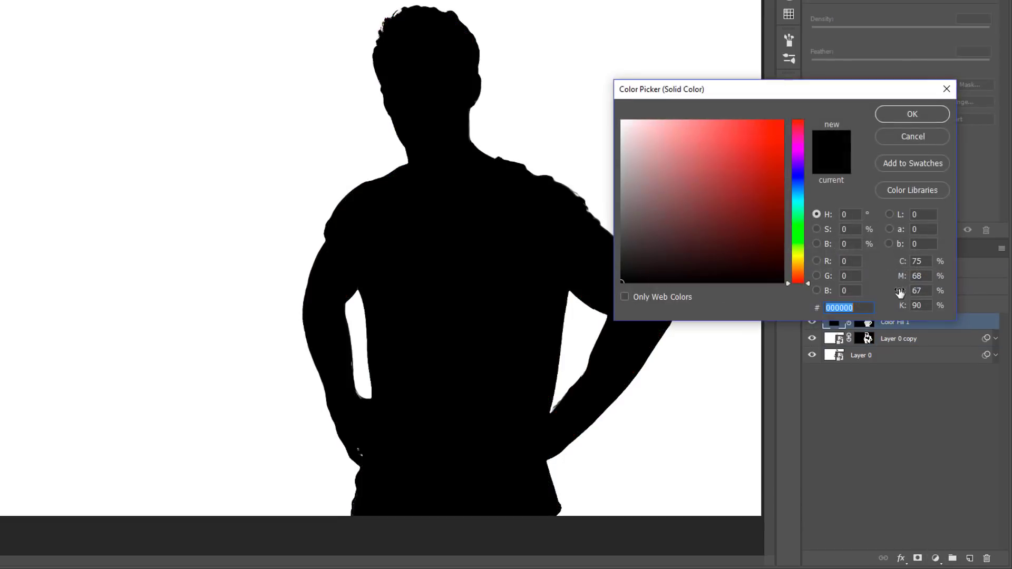
pyautogui.click(801, 181)
pyautogui.click(758, 206)
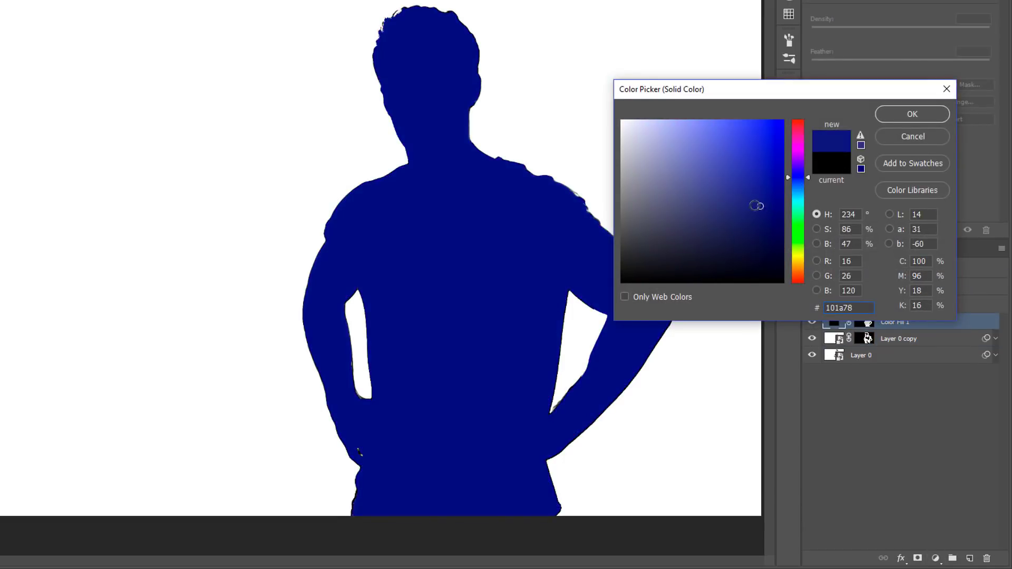
pyautogui.click(740, 186)
pyautogui.moveTo(800, 192); pyautogui.dragTo(802, 188)
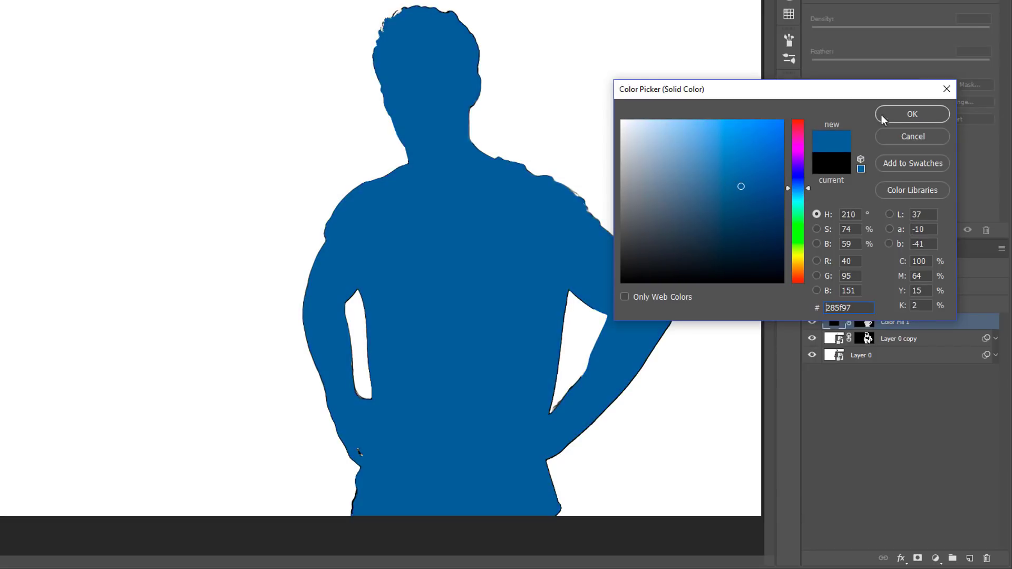
pyautogui.click(902, 115)
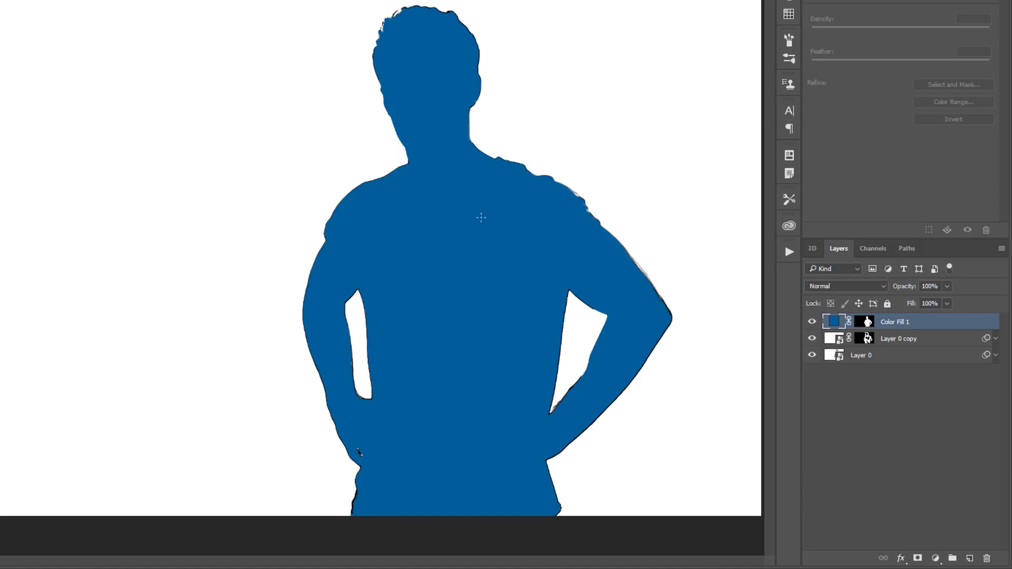
pyautogui.click(867, 323)
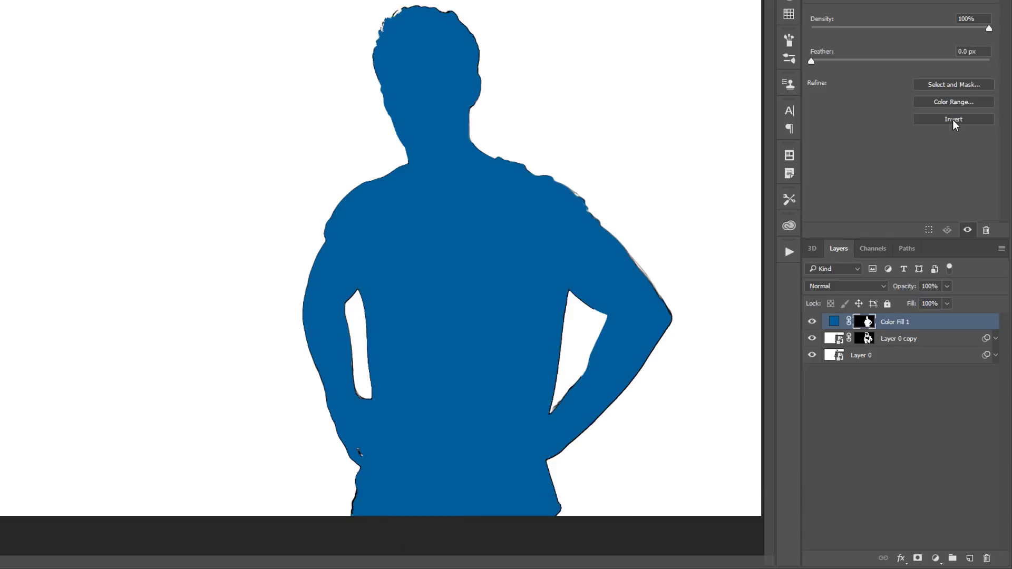
pyautogui.click(953, 121)
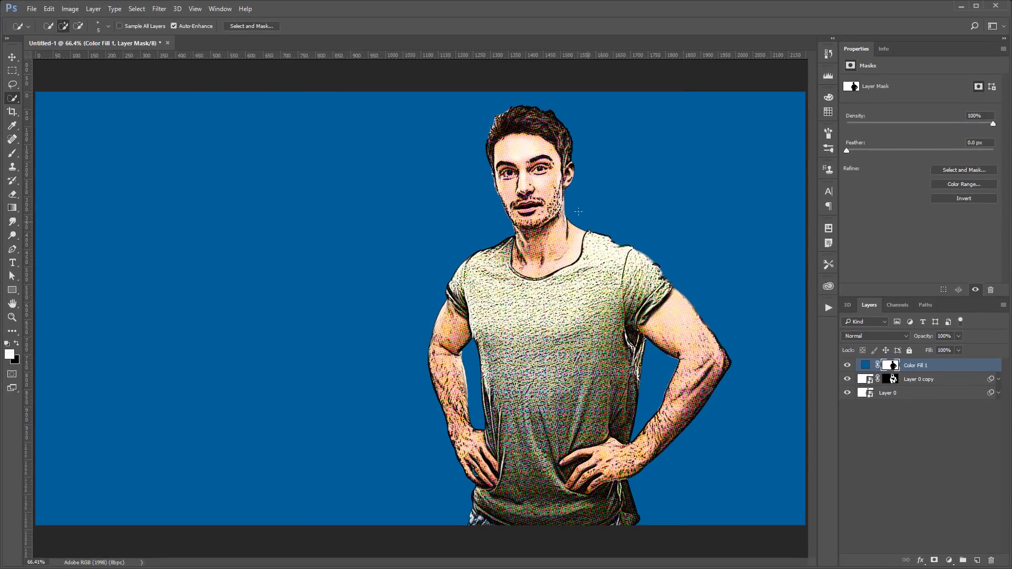
# Set Color Fill 1 to Multiply, hide Layer 0's Smart Filters, and begin selecting the shirt.
pyautogui.click(865, 336)
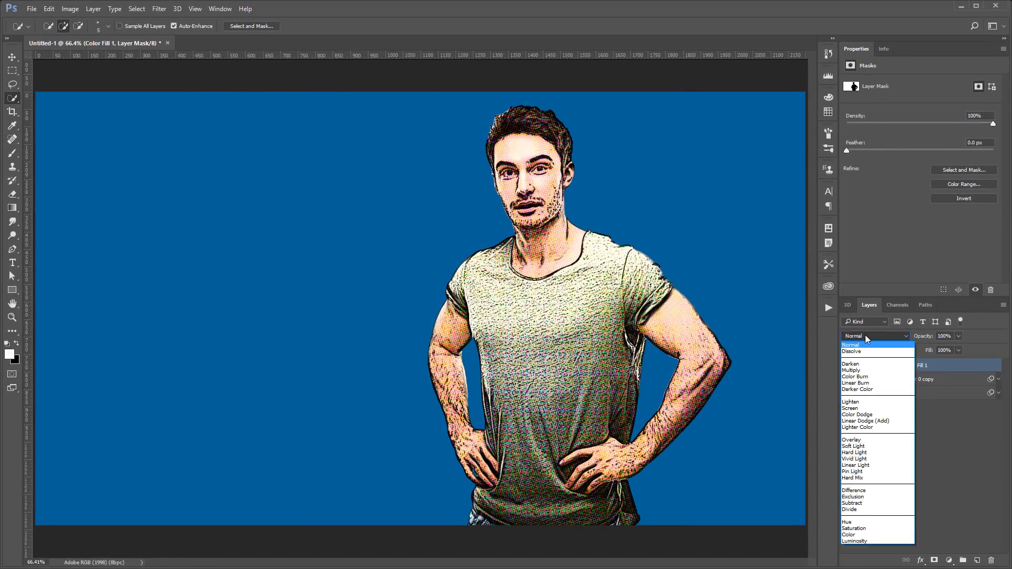
pyautogui.click(869, 371)
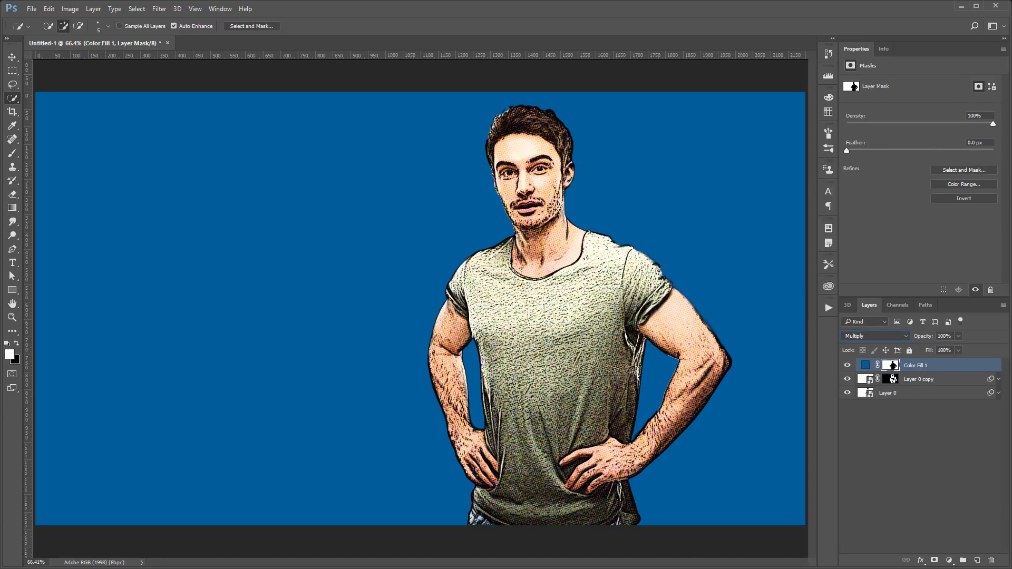
pyautogui.click(847, 365)
pyautogui.click(998, 393)
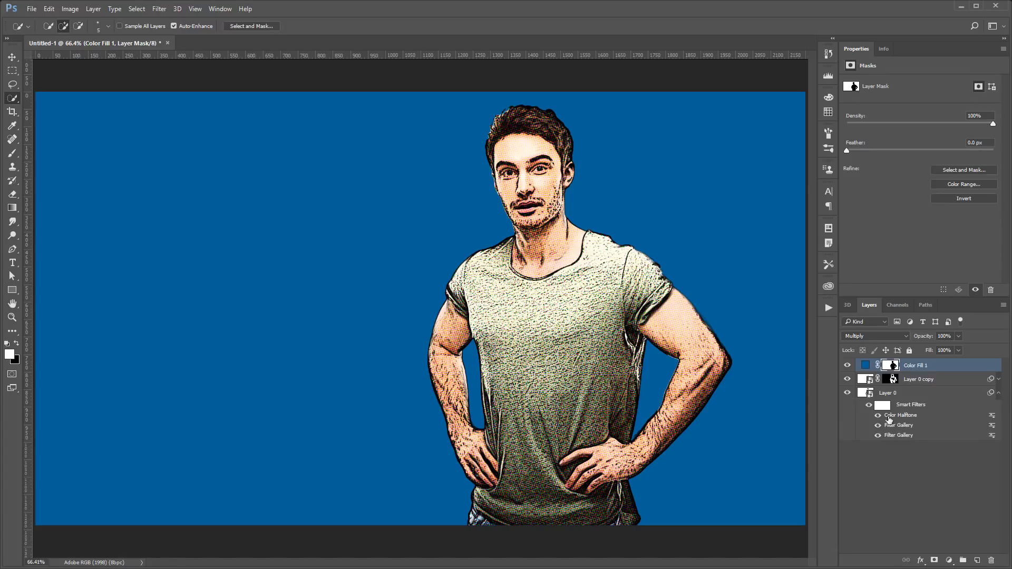
pyautogui.click(868, 406)
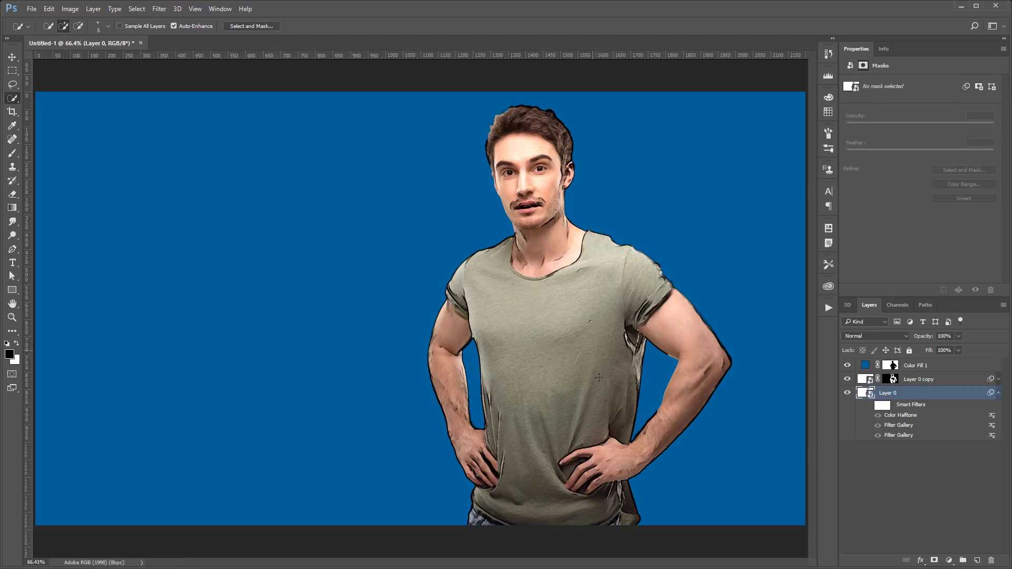
pyautogui.moveTo(599, 377); pyautogui.dragTo(582, 306)
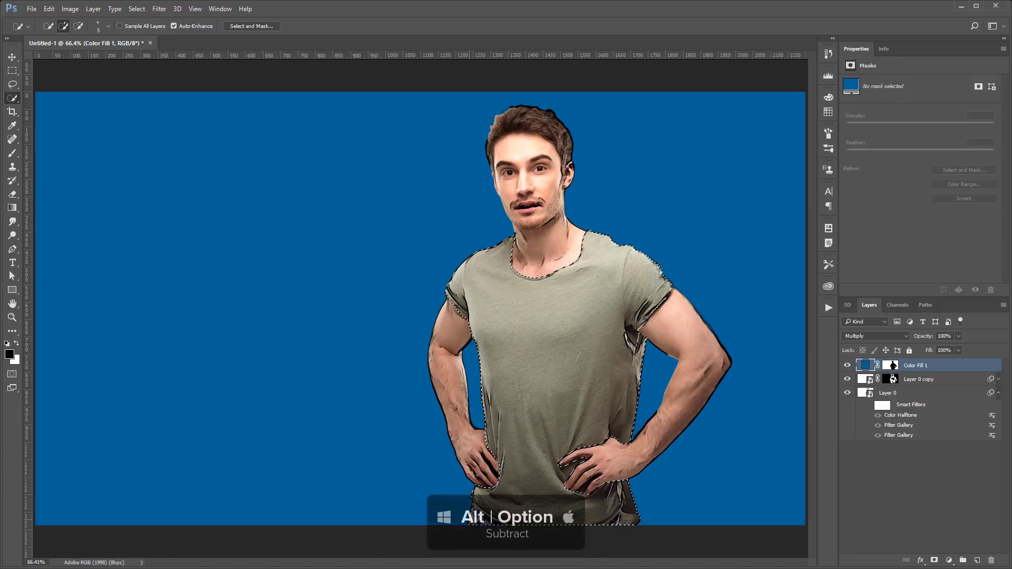
# Refine the shirt selection by Alt-subtracting the arms and background gaps.
pyautogui.press('alt')
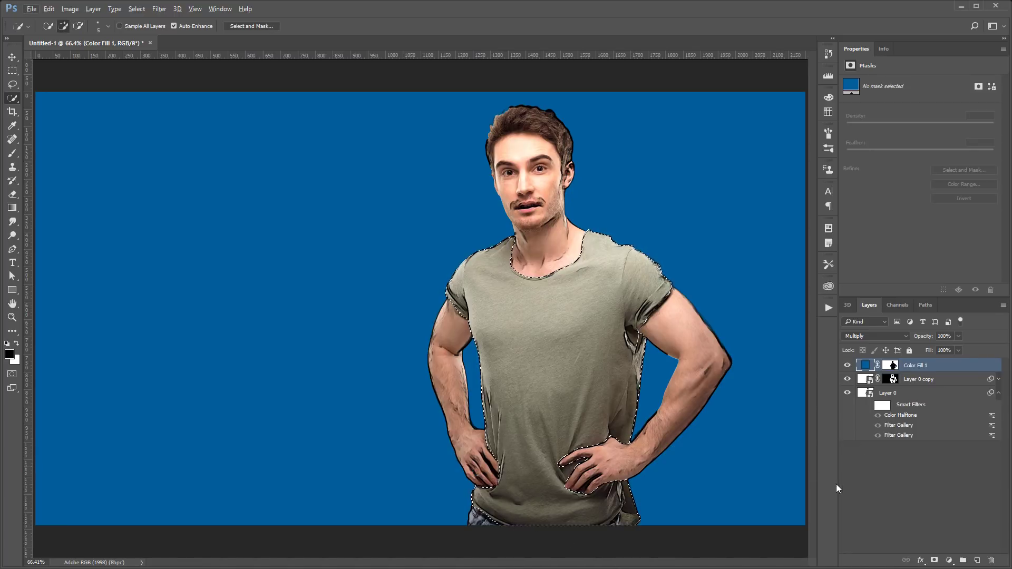
pyautogui.click(950, 560)
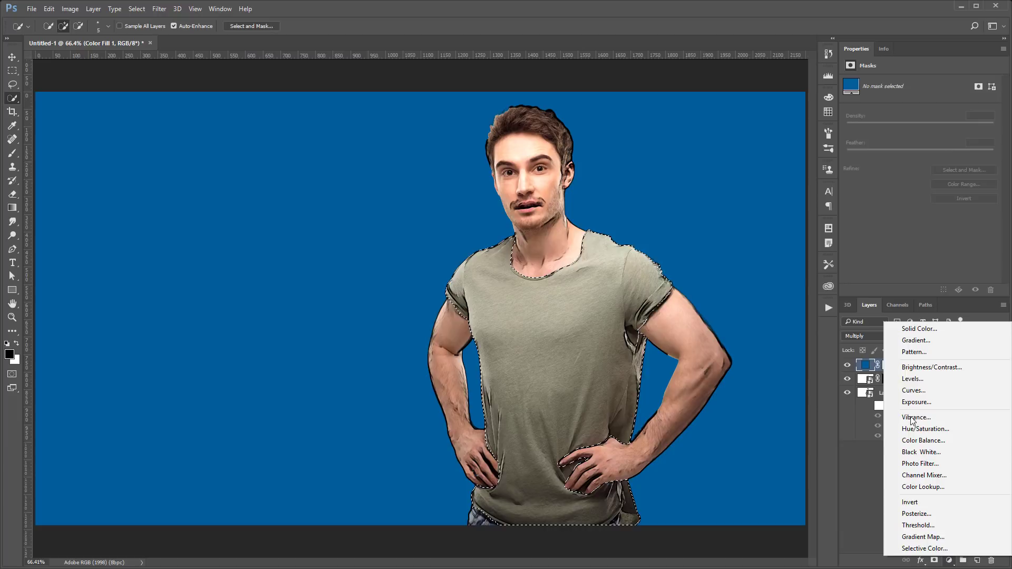
# Add an orange #e49416 Solid Color fill over the shirt, set to Multiply.
pyautogui.click(912, 327)
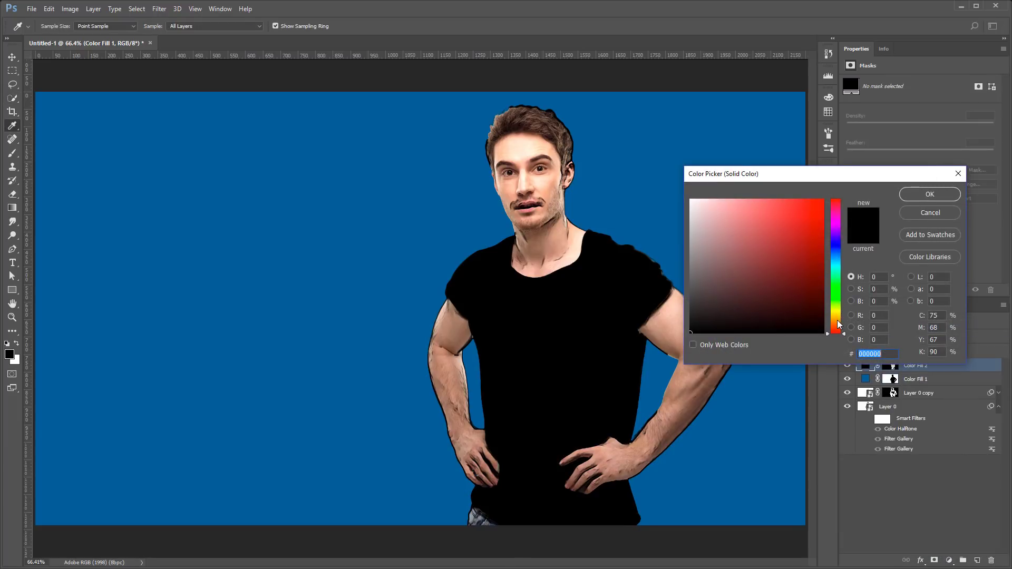
pyautogui.moveTo(840, 324); pyautogui.dragTo(840, 319)
pyautogui.moveTo(797, 228); pyautogui.dragTo(811, 213)
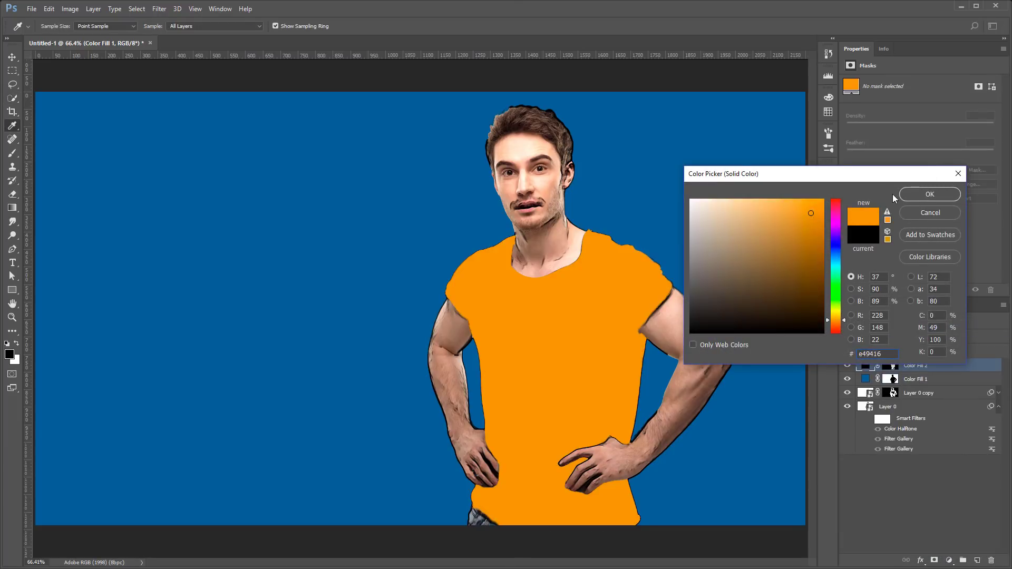
pyautogui.press('w')
pyautogui.click(911, 194)
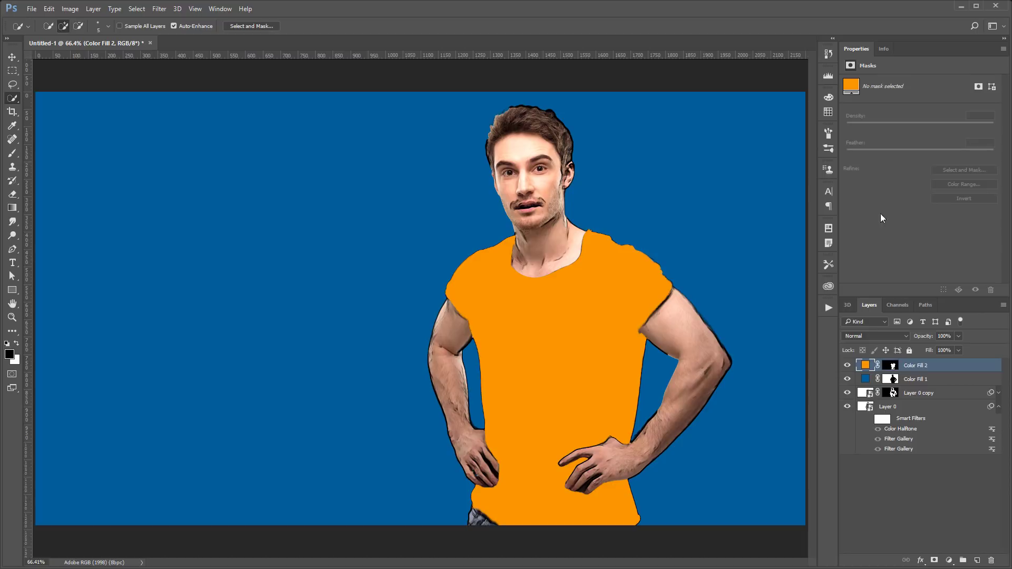
pyautogui.click(882, 338)
pyautogui.click(861, 377)
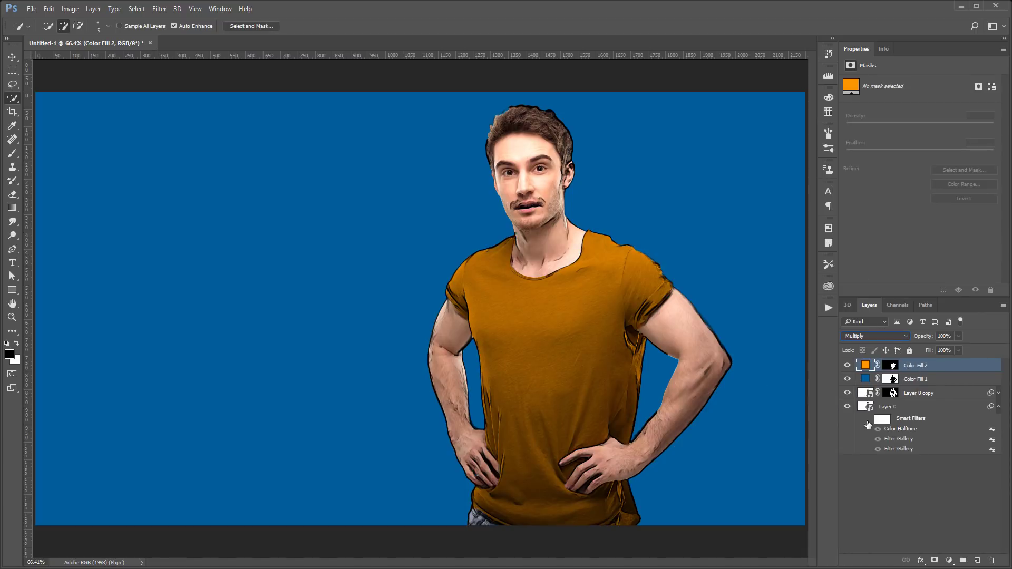
# Turn Layer 0's comic filters back on and deepen the background fill to #1b5376.
pyautogui.click(868, 420)
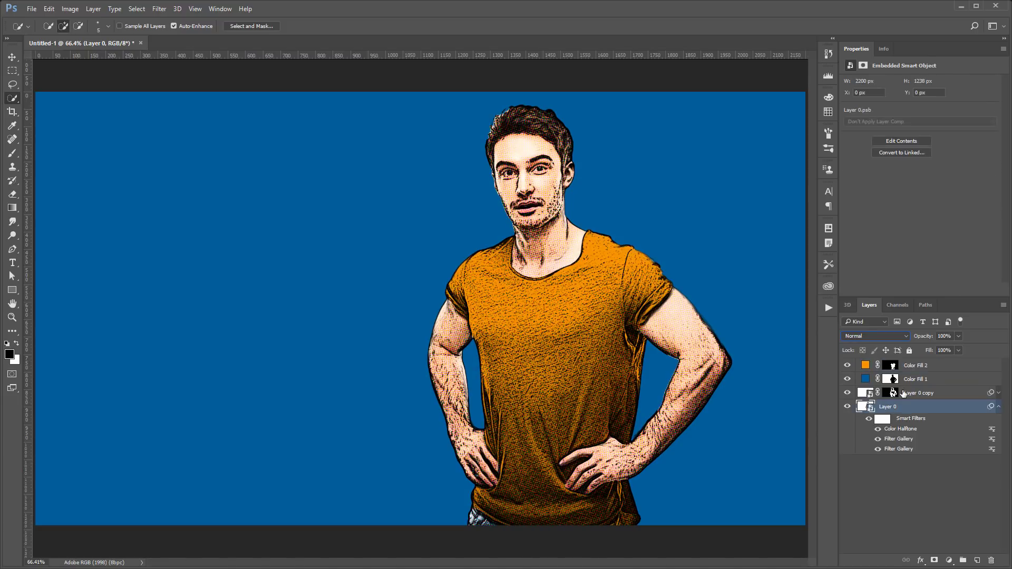
pyautogui.click(998, 409)
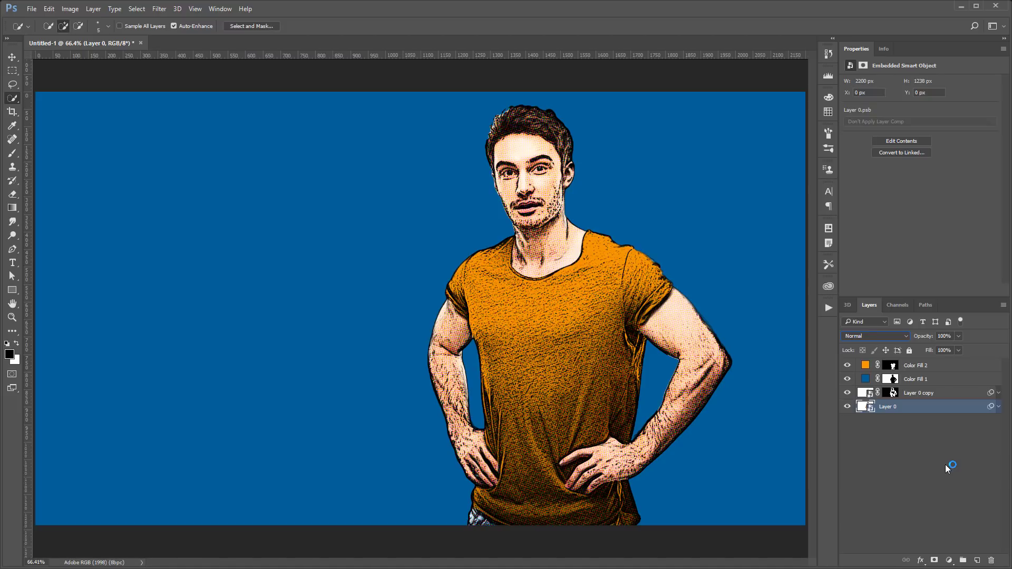
pyautogui.click(868, 379)
pyautogui.doubleClick(867, 377)
pyautogui.moveTo(789, 253)
pyautogui.mouseDown()
pyautogui.moveTo(779, 257)
pyautogui.moveTo(836, 262)
pyautogui.moveTo(788, 261)
pyautogui.moveTo(782, 278)
pyautogui.moveTo(835, 257)
pyautogui.mouseUp()
pyautogui.click(793, 271)
# Confirm the darker background blue, then recolour the shirt fill to orange #f4ad50.
pyautogui.click(929, 194)
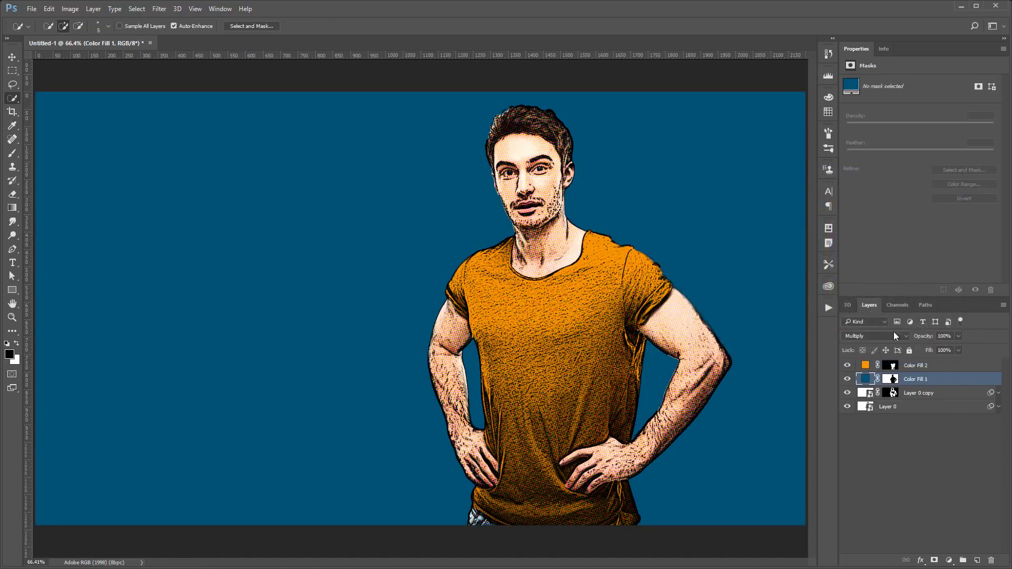
pyautogui.doubleClick(865, 366)
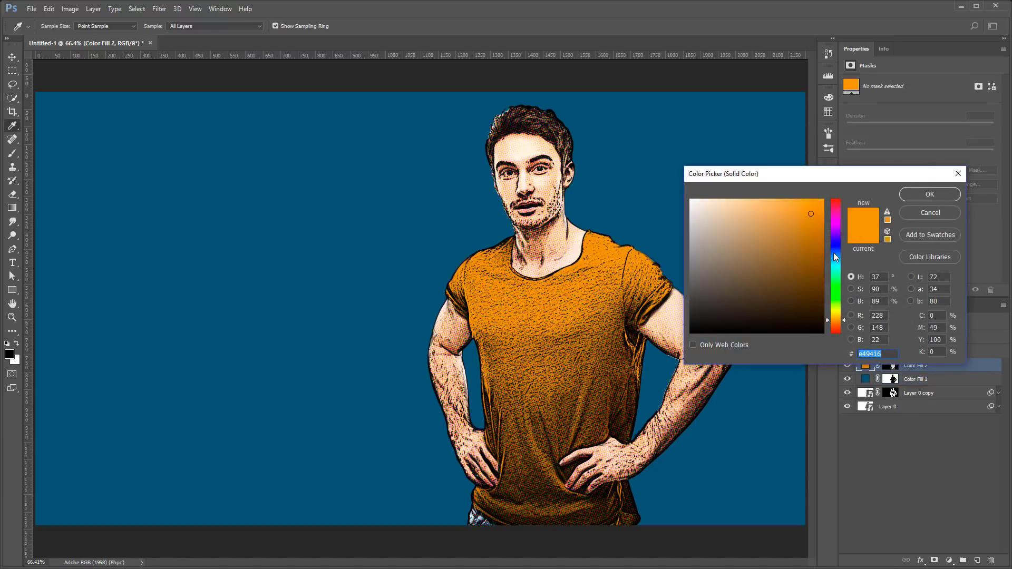
pyautogui.click(834, 249)
pyautogui.click(839, 307)
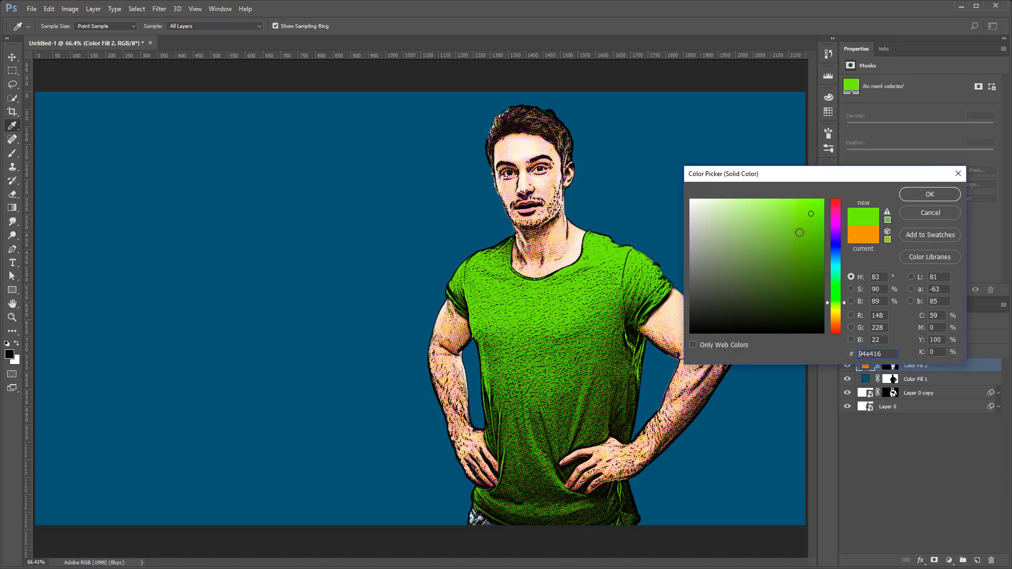
pyautogui.click(839, 317)
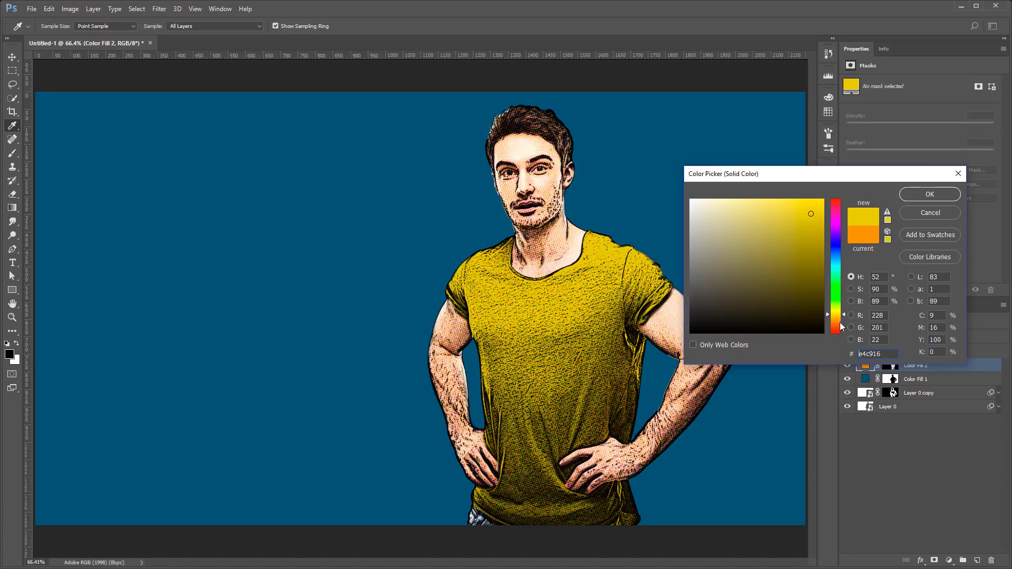
pyautogui.click(835, 315)
pyautogui.moveTo(834, 328); pyautogui.dragTo(836, 321)
pyautogui.click(779, 205)
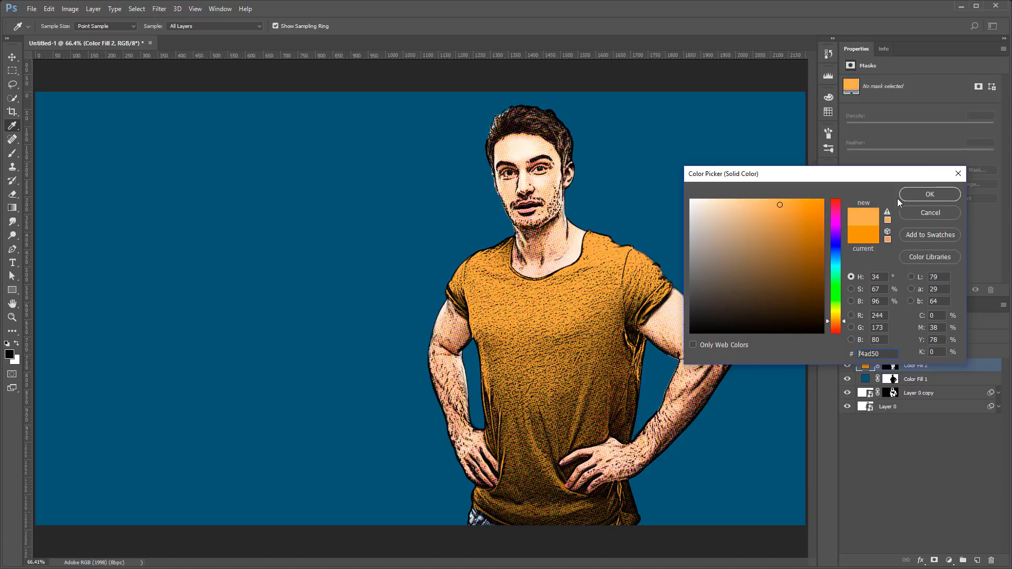
pyautogui.click(931, 194)
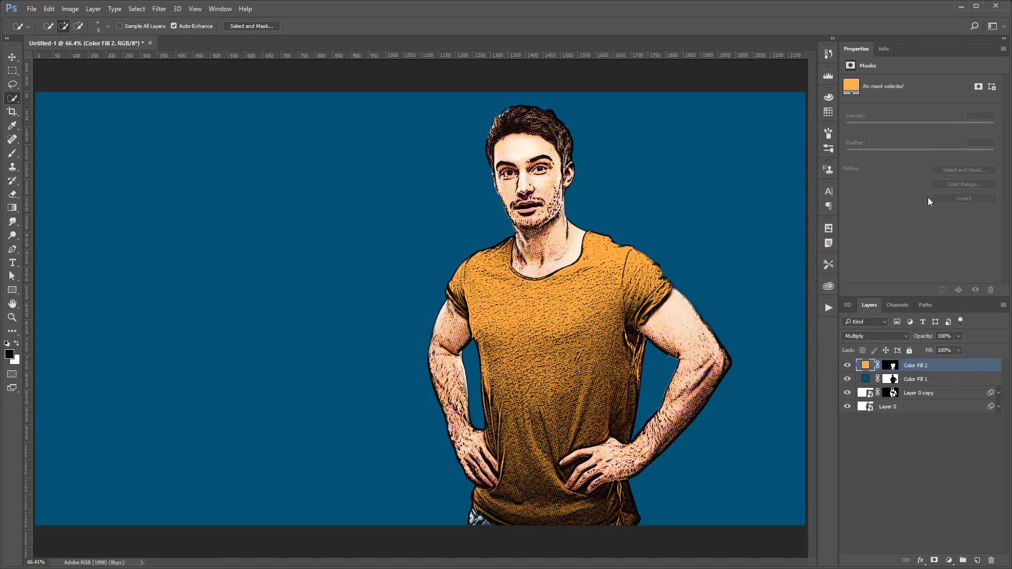
pyautogui.click(949, 563)
# Add a Vibrance layer at +67 vibrance and +13 saturation, comparing it on and off.
pyautogui.click(920, 416)
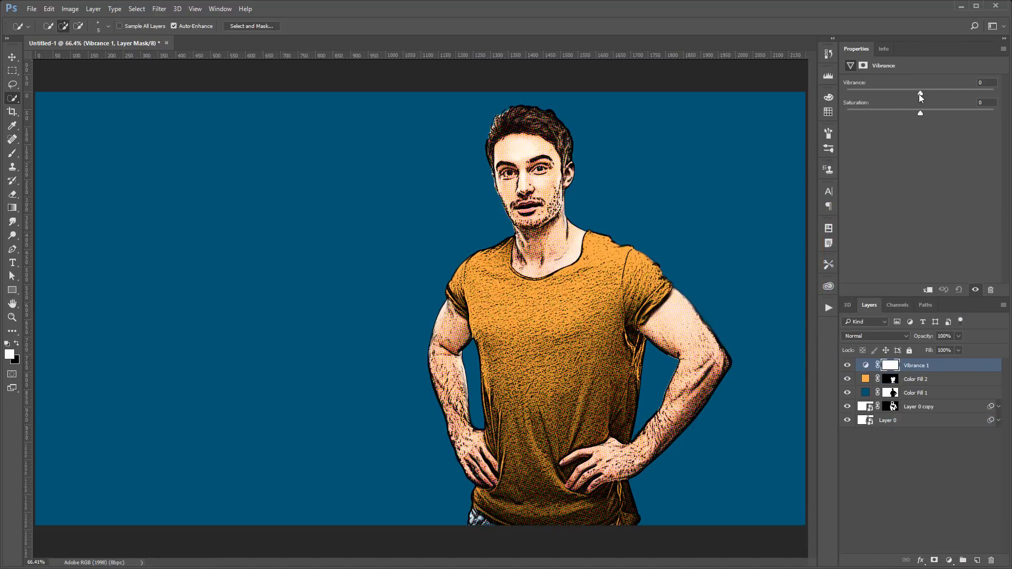
pyautogui.moveTo(920, 94); pyautogui.dragTo(971, 101)
pyautogui.press('z')
pyautogui.click(529, 198)
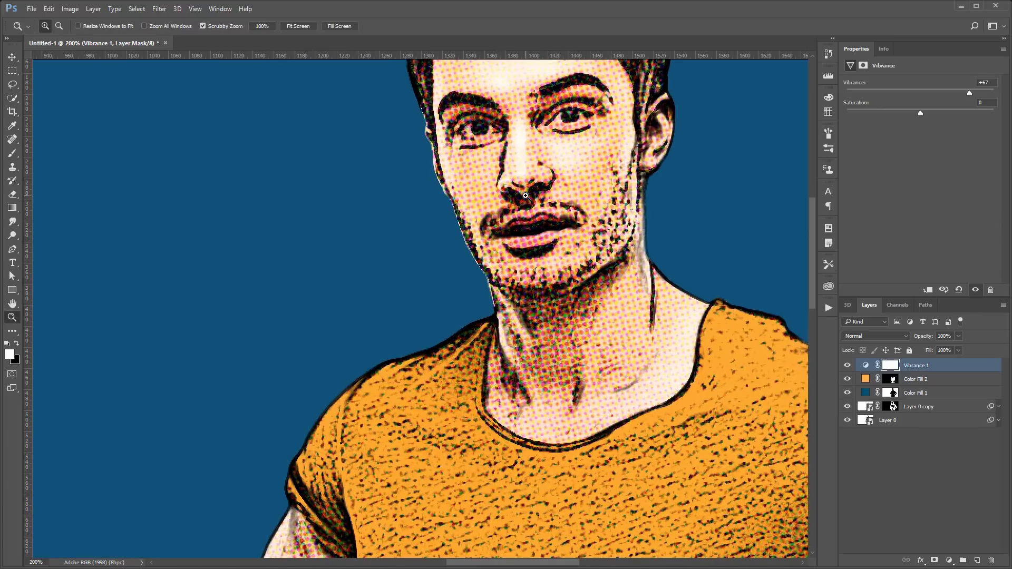
pyautogui.click(847, 367)
pyautogui.click(847, 365)
pyautogui.keyDown('alt'); pyautogui.click(631, 306); pyautogui.keyUp('alt')
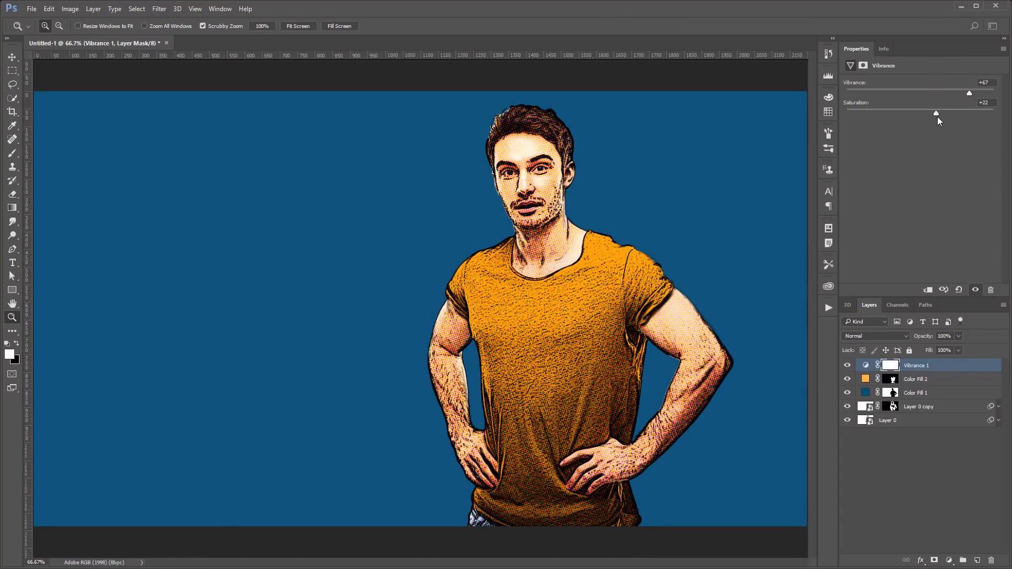
pyautogui.moveTo(937, 117); pyautogui.dragTo(929, 117)
pyautogui.click(950, 560)
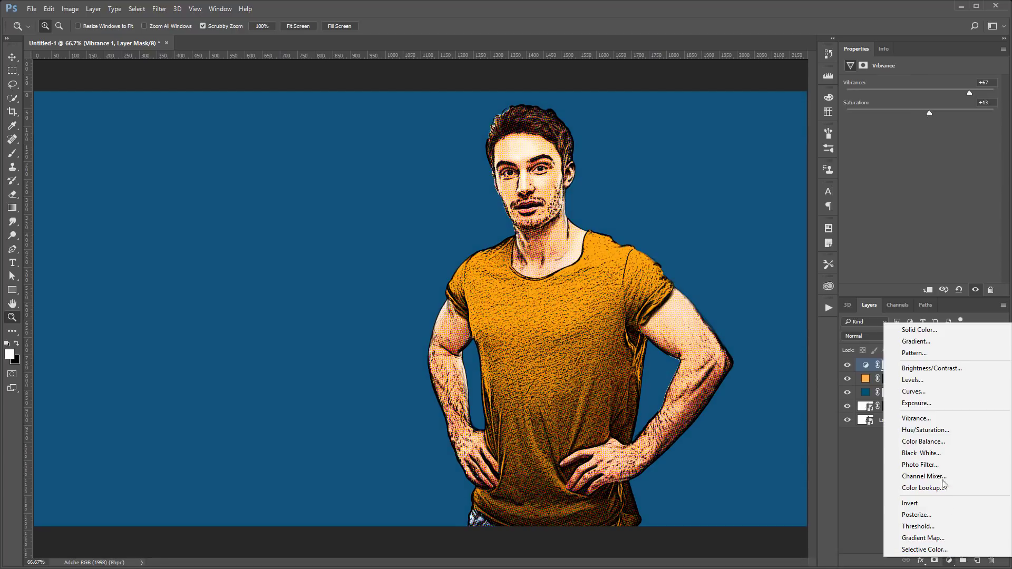
# Add an S-shaped Curves adjustment and move it below the colour fill layers.
pyautogui.click(944, 394)
pyautogui.click(903, 206)
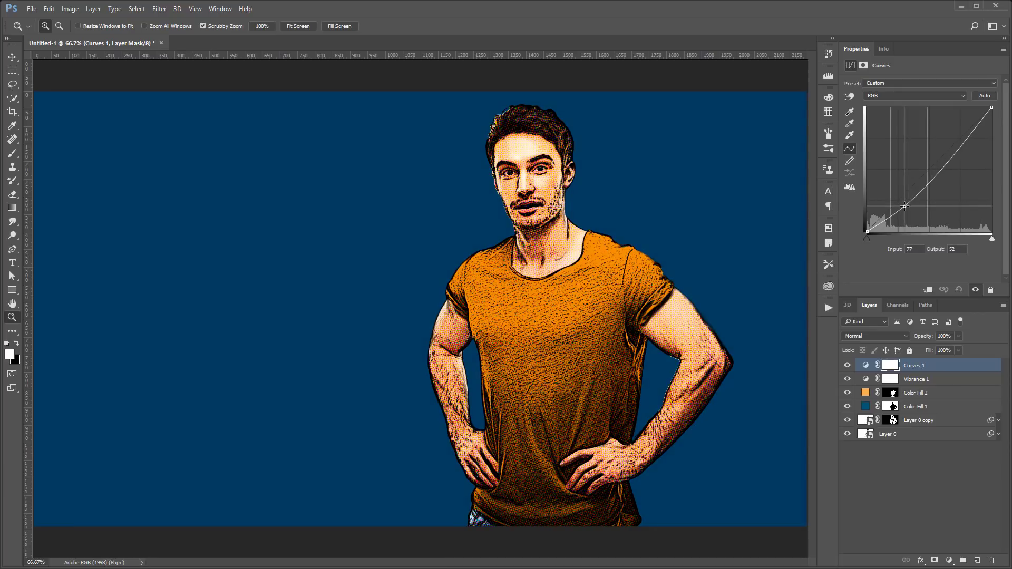
pyautogui.click(962, 144)
pyautogui.moveTo(963, 144); pyautogui.dragTo(953, 143)
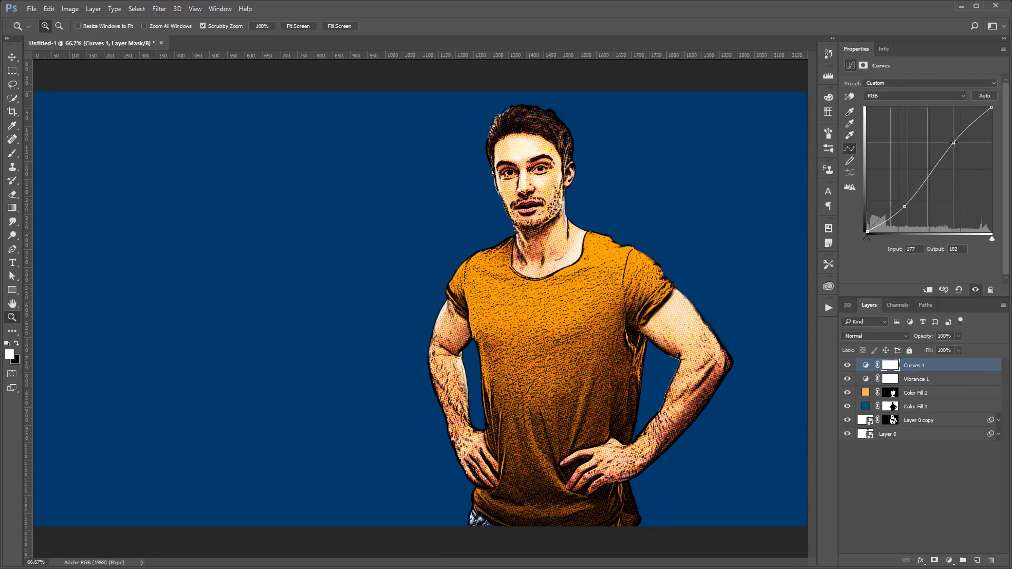
pyautogui.moveTo(867, 369); pyautogui.dragTo(870, 414)
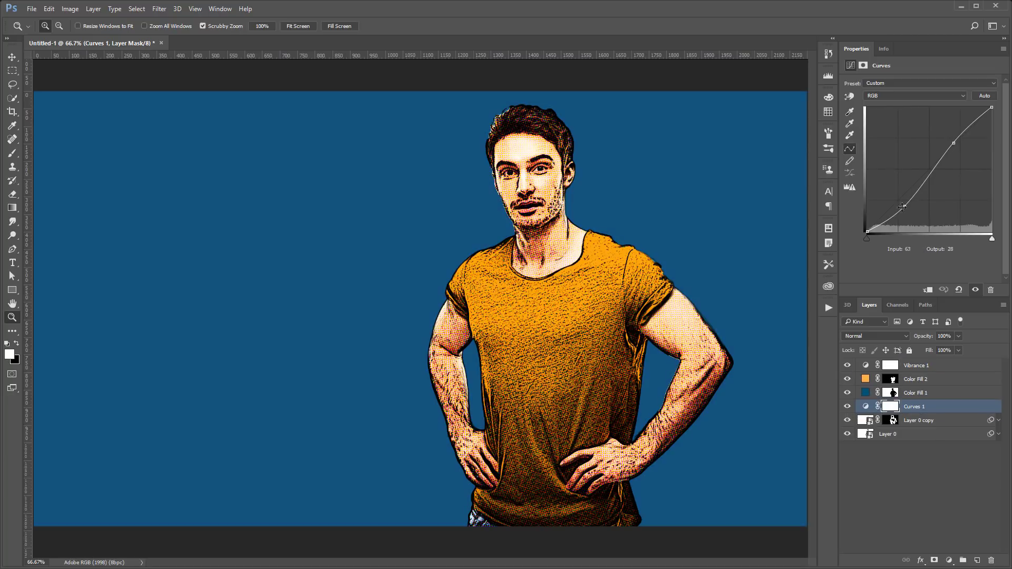
pyautogui.moveTo(902, 207); pyautogui.dragTo(903, 206)
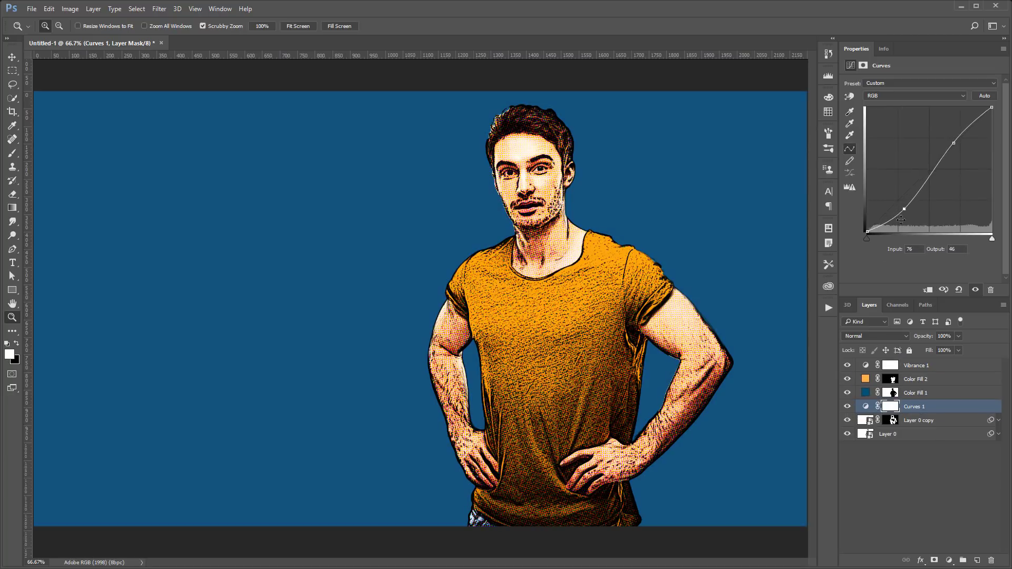
# Lower the orange shirt fill's opacity to 72% and refit the whole image.
pyautogui.click(928, 381)
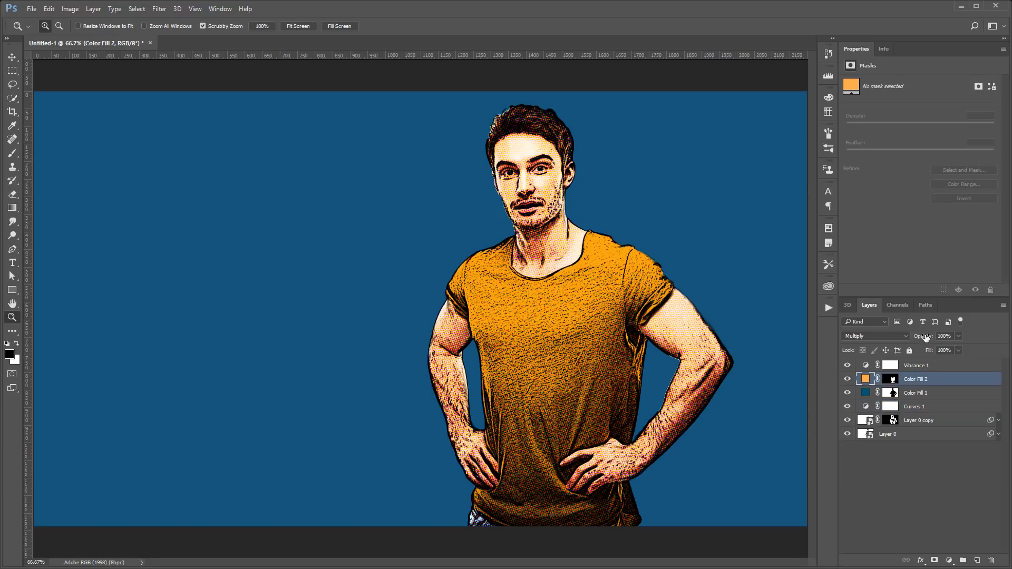
pyautogui.moveTo(925, 338); pyautogui.dragTo(915, 342)
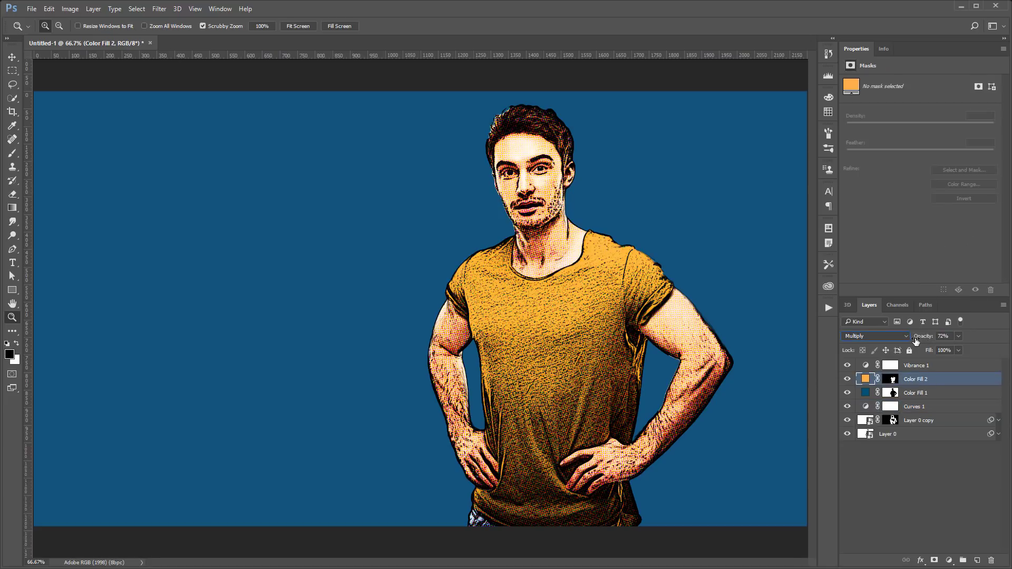
pyautogui.click(572, 310)
pyautogui.click(572, 309)
pyautogui.click(572, 310)
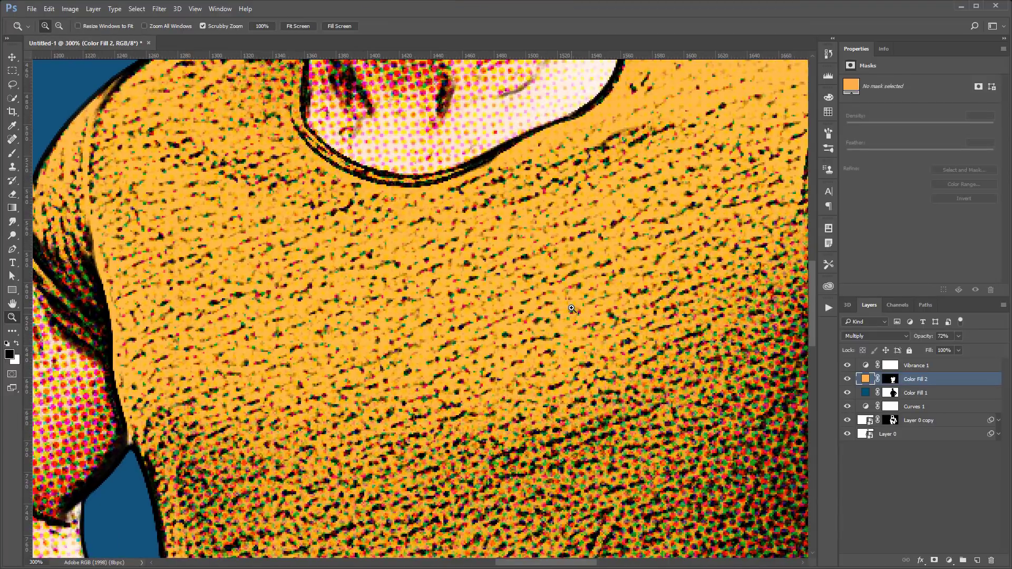
pyautogui.rightClick(572, 310)
pyautogui.click(591, 316)
pyautogui.click(917, 365)
# Add a new layer and set the brush to 7 px for ink touch-ups.
pyautogui.press('b')
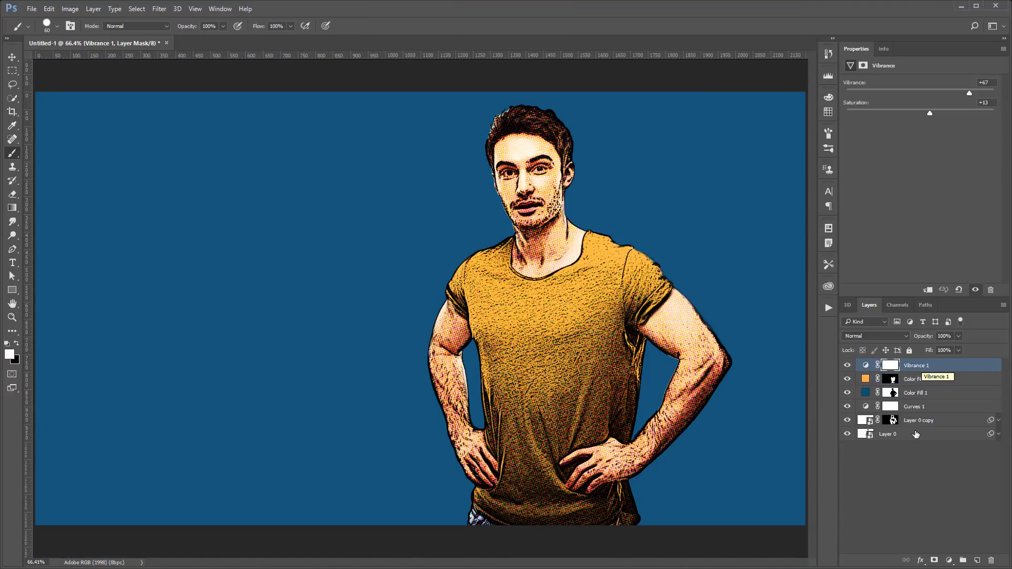
pyautogui.click(977, 560)
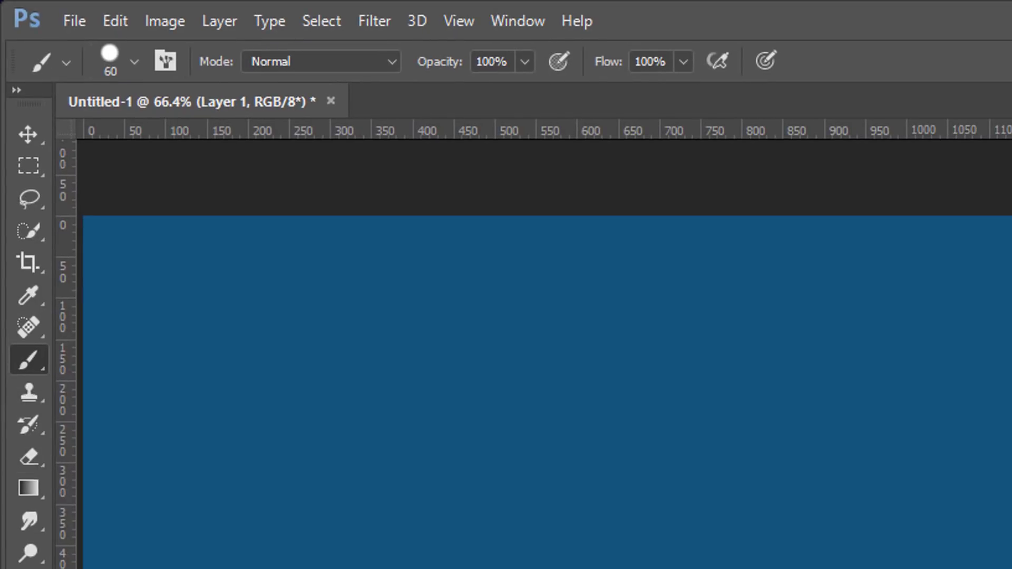
pyautogui.click(135, 63)
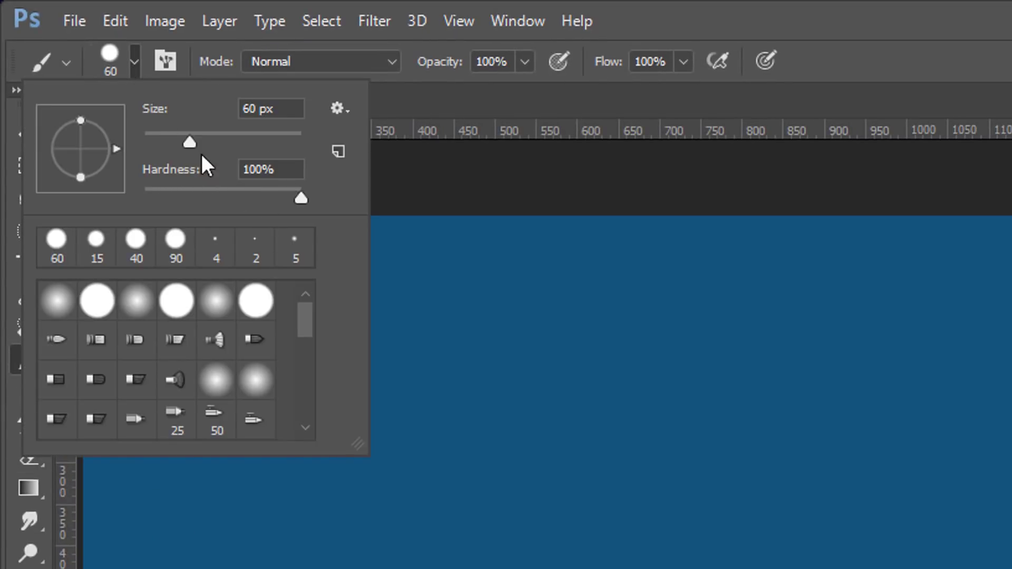
pyautogui.moveTo(190, 142); pyautogui.dragTo(151, 142)
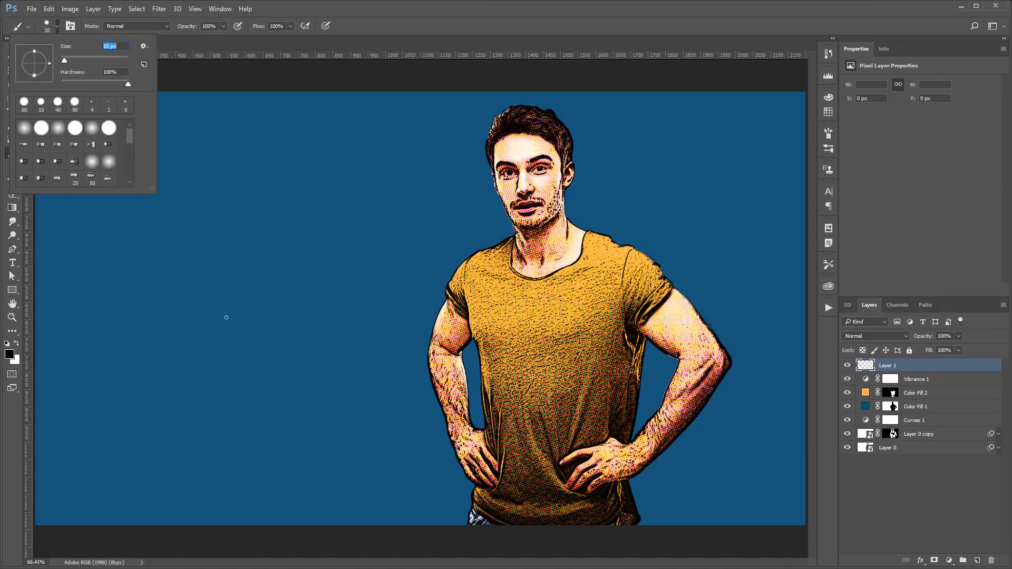
pyautogui.write('7')
pyautogui.press('Return')
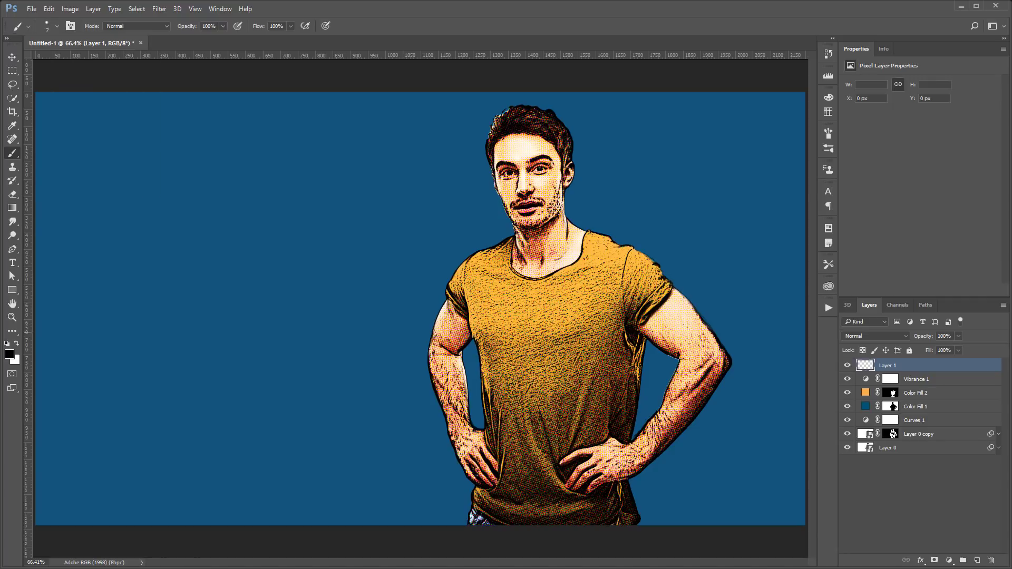
# Paint thin black ink lines along the sleeve edge and the cheek.
pyautogui.moveTo(637, 323); pyautogui.dragTo(639, 324)
pyautogui.press('z')
pyautogui.moveTo(459, 317); pyautogui.dragTo(667, 321)
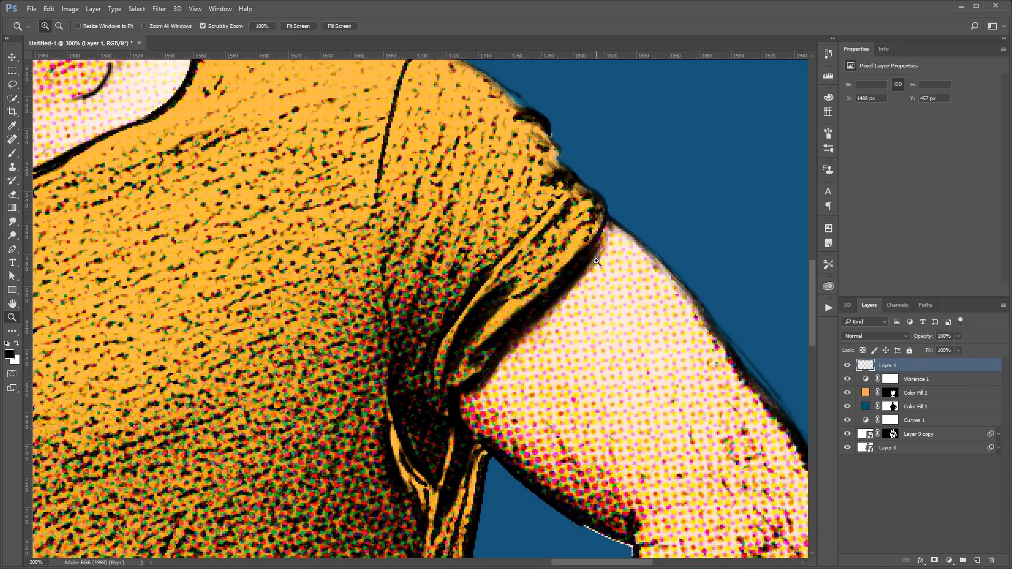
pyautogui.press('b')
pyautogui.moveTo(613, 222); pyautogui.dragTo(746, 376)
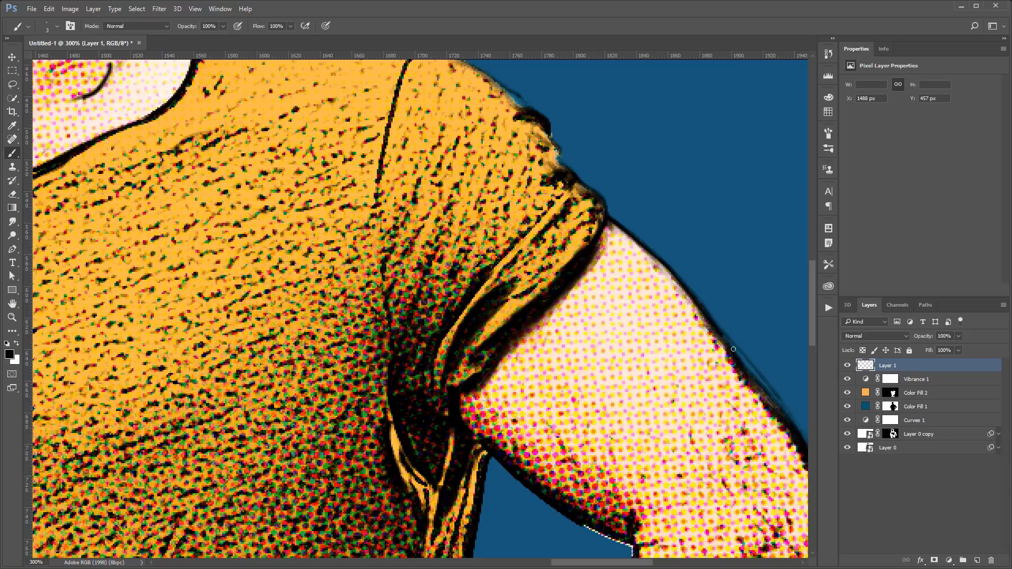
pyautogui.moveTo(380, 230)
pyautogui.mouseDown()
pyautogui.moveTo(467, 335)
pyautogui.moveTo(523, 383)
pyautogui.moveTo(394, 224)
pyautogui.mouseUp()
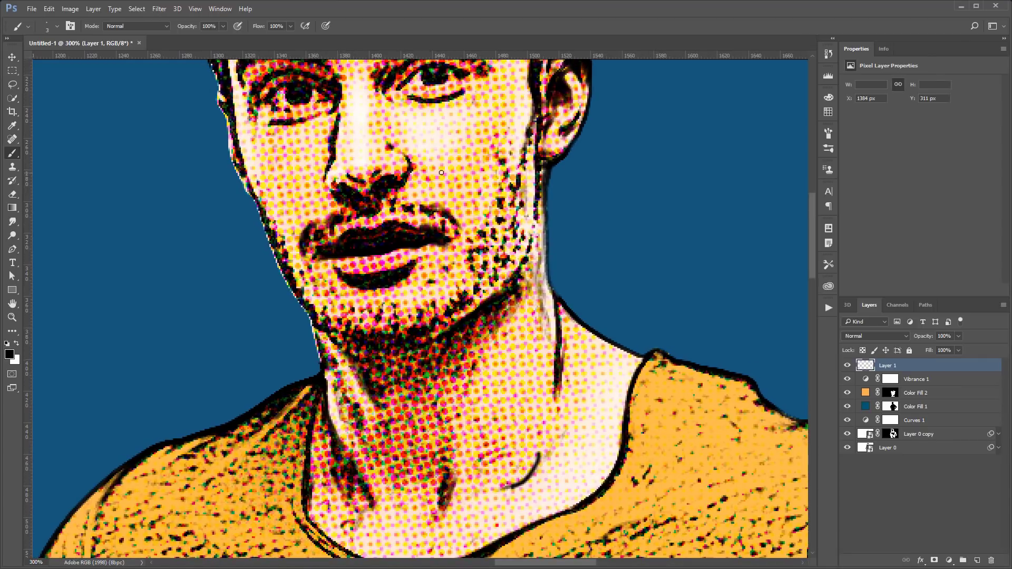
pyautogui.moveTo(406, 157); pyautogui.dragTo(442, 187)
pyautogui.moveTo(487, 235)
pyautogui.mouseDown()
pyautogui.moveTo(446, 235)
pyautogui.moveTo(471, 253)
pyautogui.mouseUp()
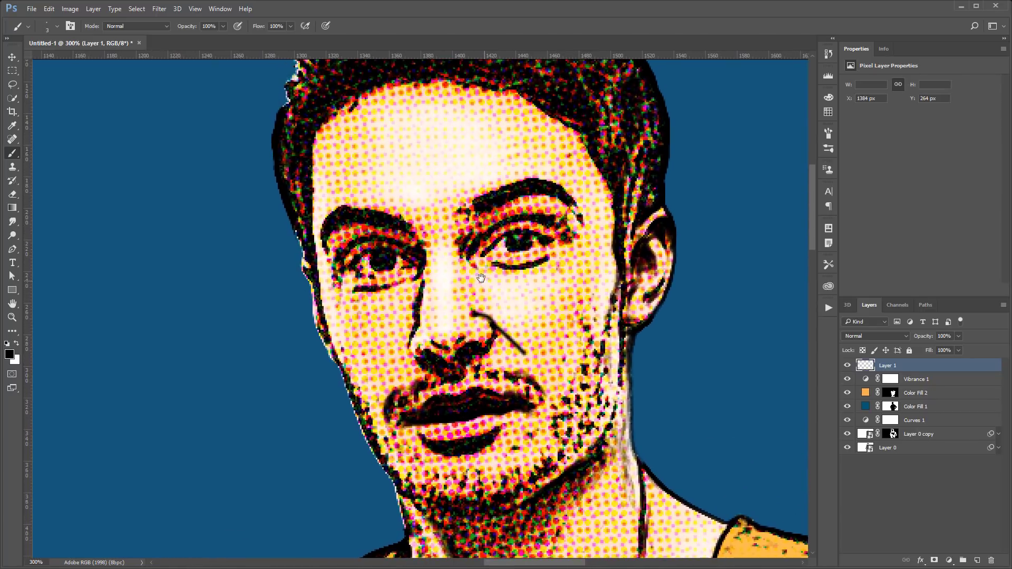
pyautogui.moveTo(592, 388); pyautogui.dragTo(611, 328)
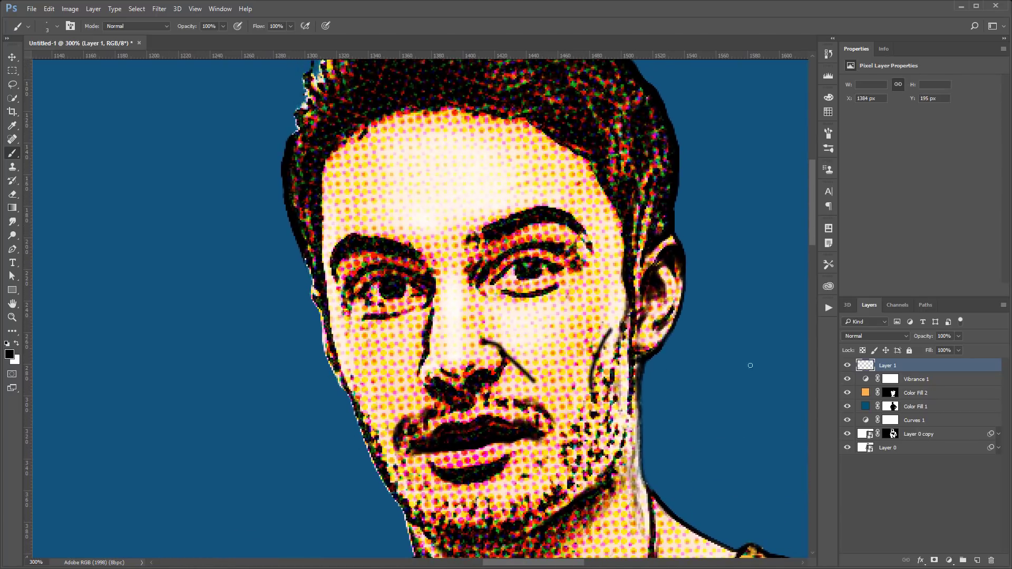
# On another new layer, paint white catchlight dots in both eyes.
pyautogui.click(981, 559)
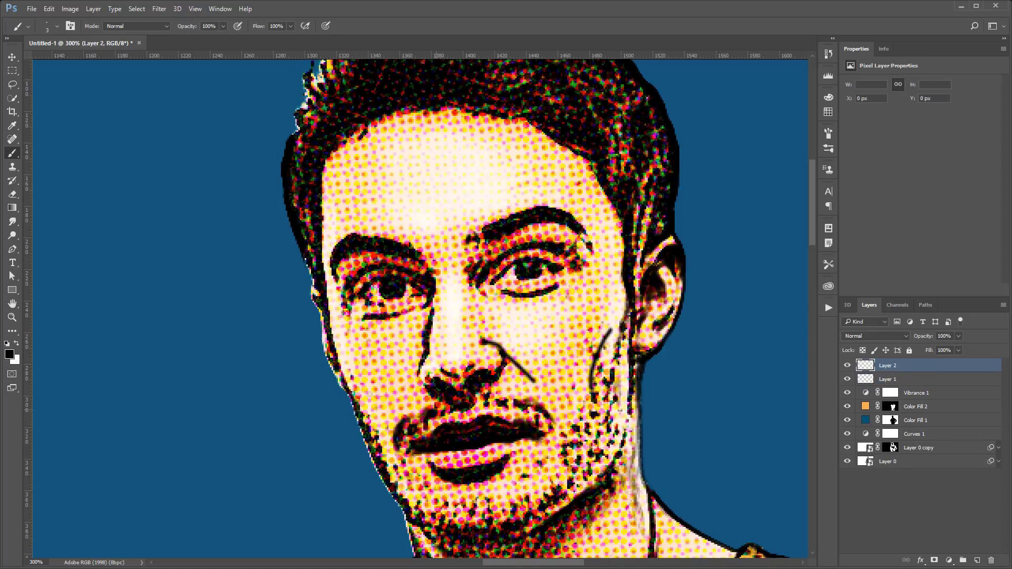
pyautogui.click(17, 343)
pyautogui.click(376, 291)
pyautogui.click(544, 269)
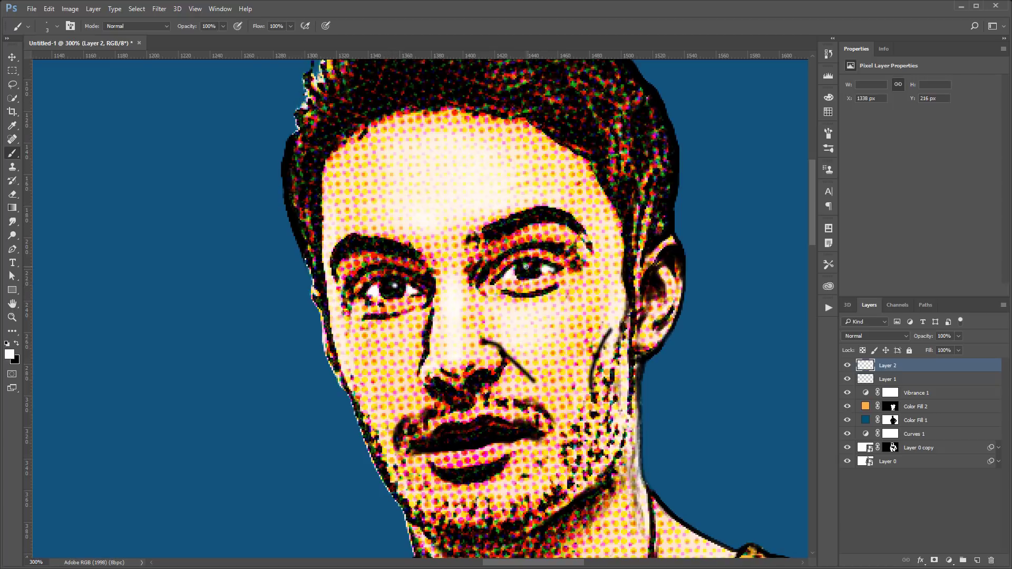
# Lower Layer 2's opacity to 69% and delete the pixels inside a lasso selection.
pyautogui.doubleClick(13, 304)
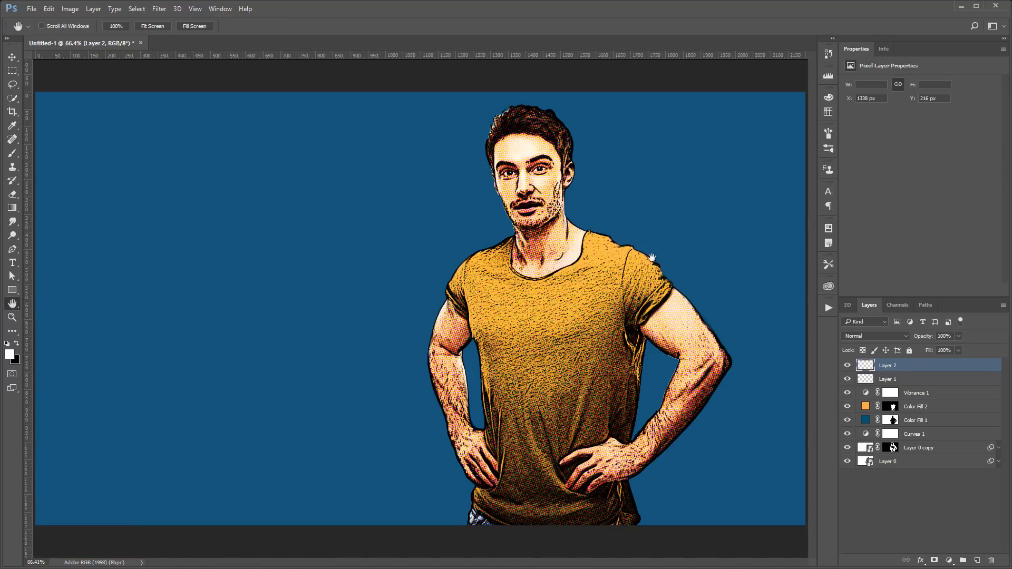
pyautogui.moveTo(921, 342); pyautogui.dragTo(908, 337)
pyautogui.click(13, 84)
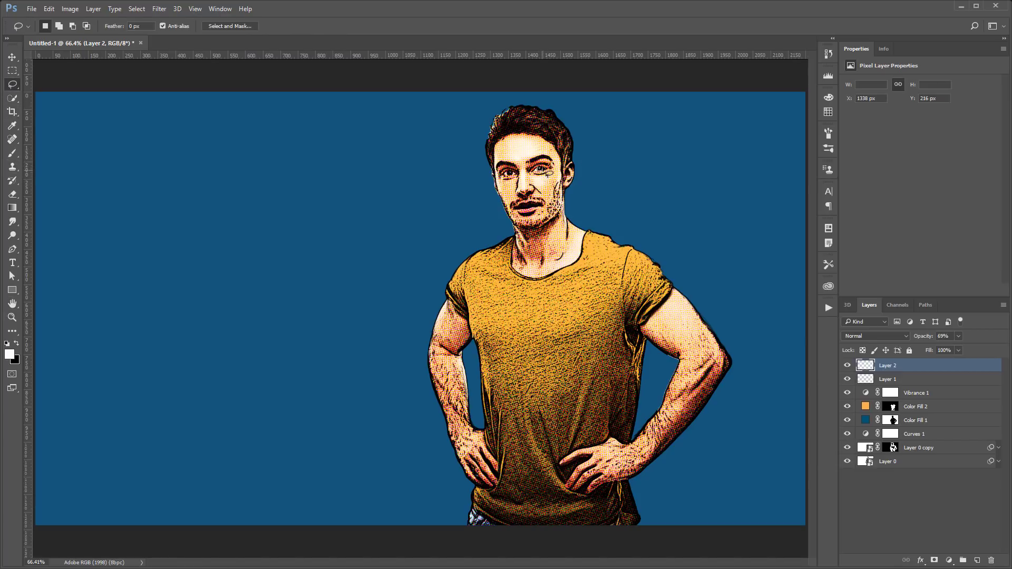
pyautogui.press('Delete')
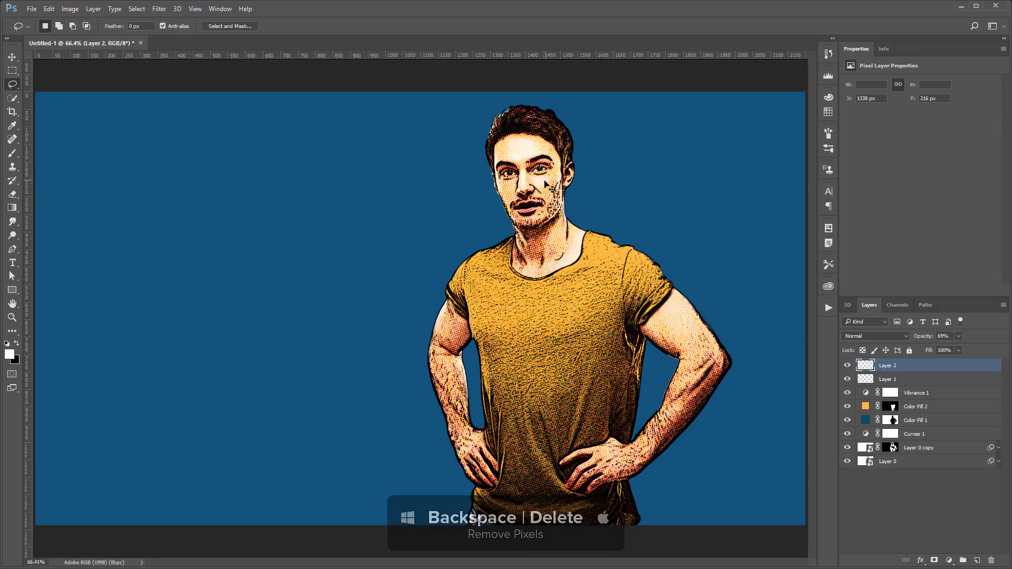
# Zoom in on the face, return to the brush, then fit the image on screen.
pyautogui.press('z')
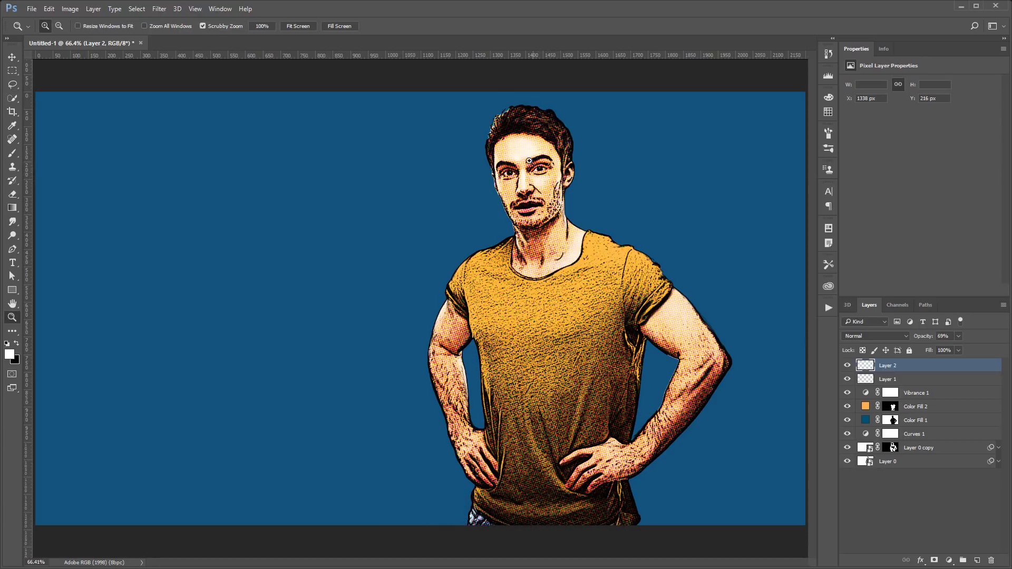
pyautogui.moveTo(531, 162); pyautogui.dragTo(533, 178)
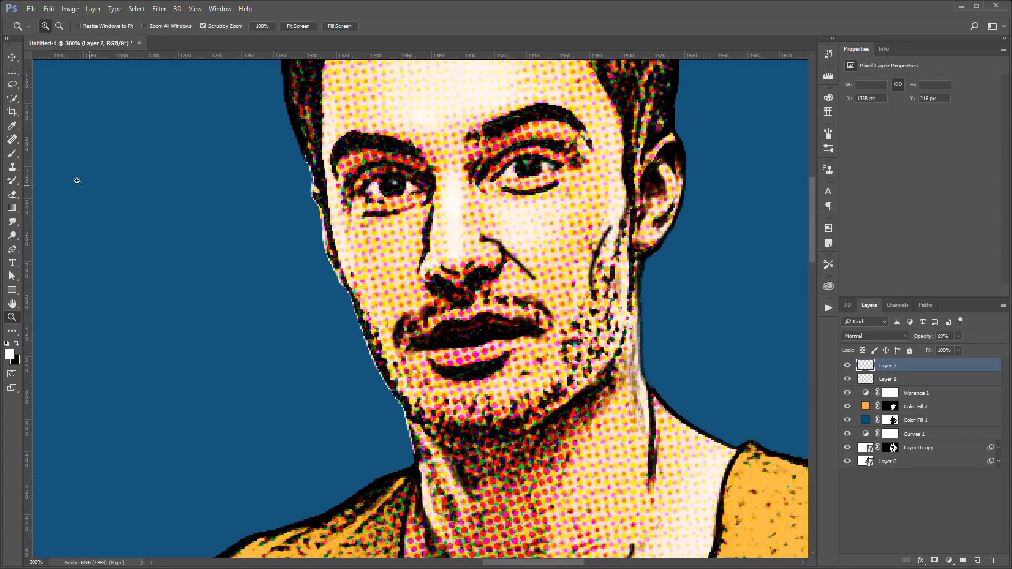
pyautogui.press('b')
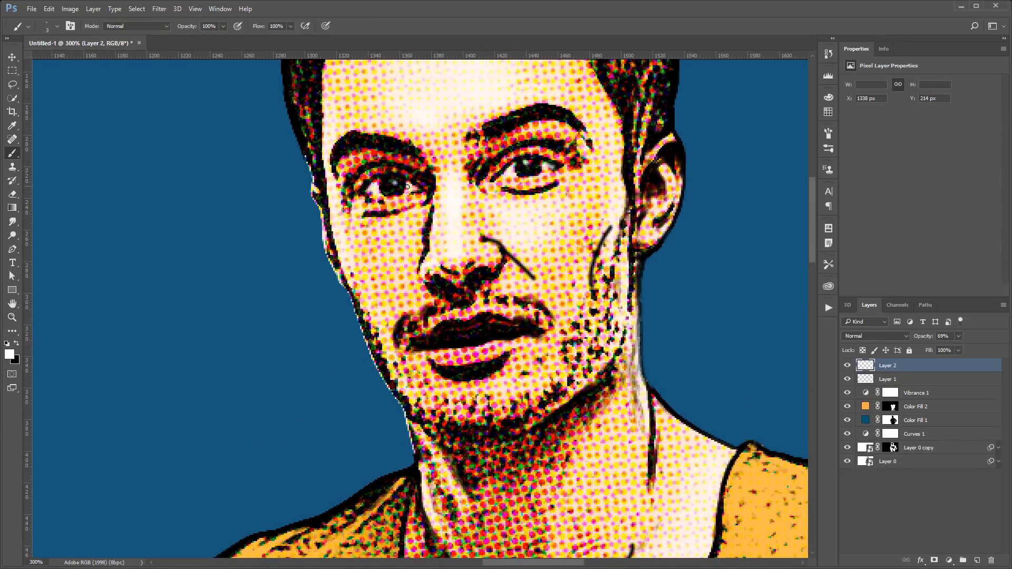
pyautogui.doubleClick(12, 304)
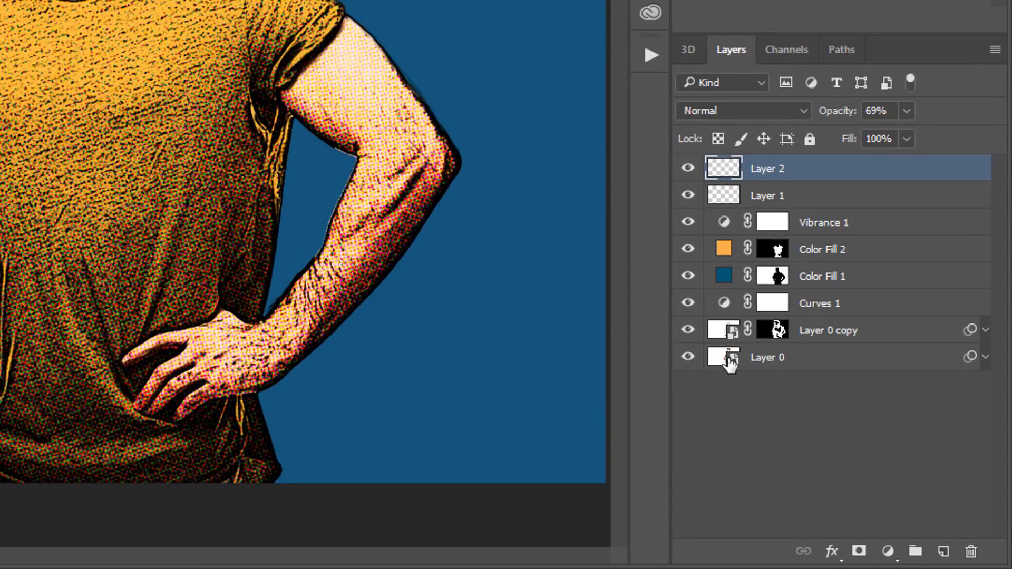
# Open the Layer 0 smart object's photo and delete the orange Color Fill 2 layer from Untitled-1.
pyautogui.doubleClick(726, 360)
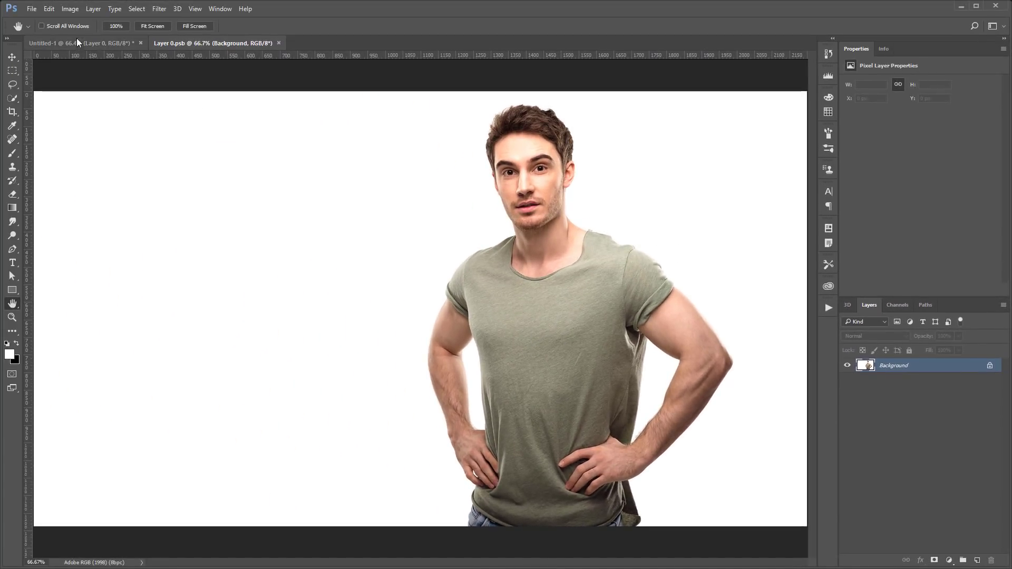
pyautogui.click(98, 42)
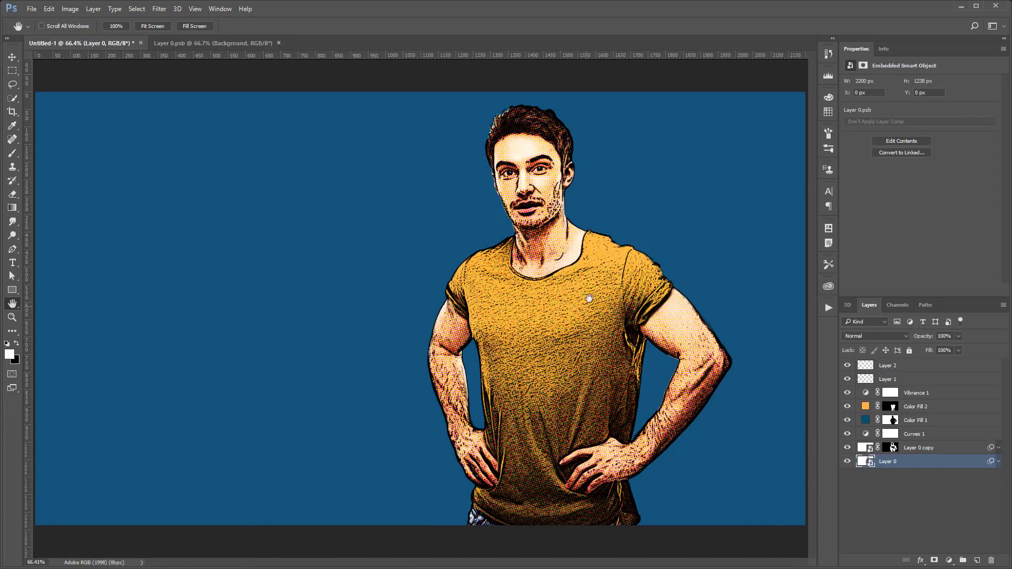
pyautogui.click(935, 411)
pyautogui.press('Delete')
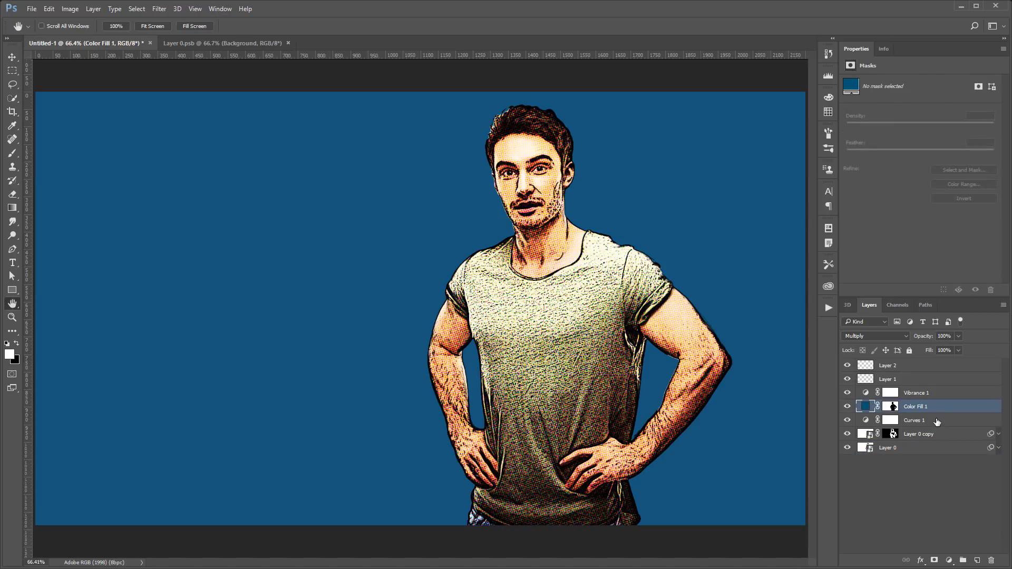
pyautogui.click(217, 42)
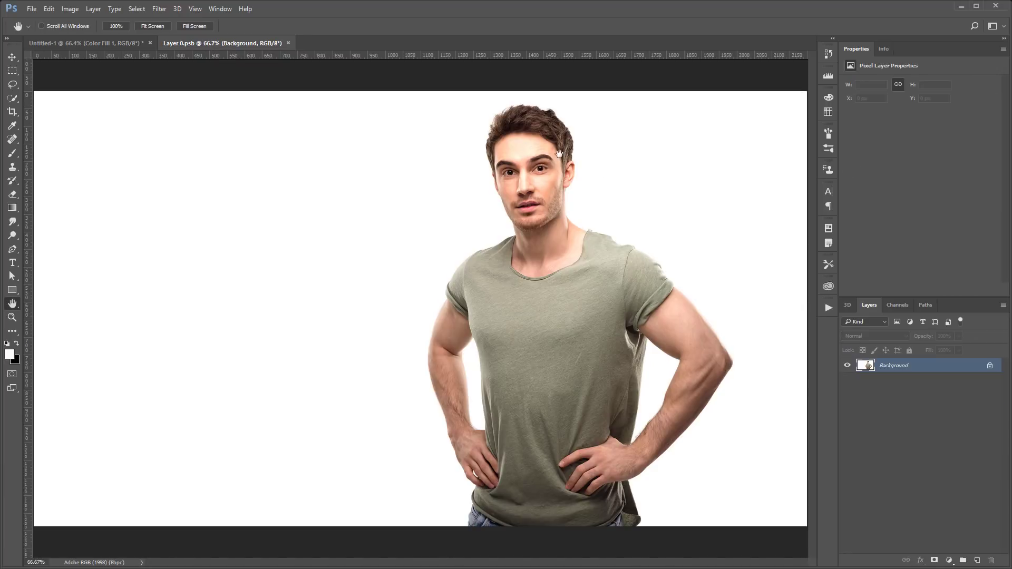
# Select the shirt in the smart object photo with Quick Selection.
pyautogui.click(12, 98)
pyautogui.moveTo(569, 319); pyautogui.dragTo(583, 440)
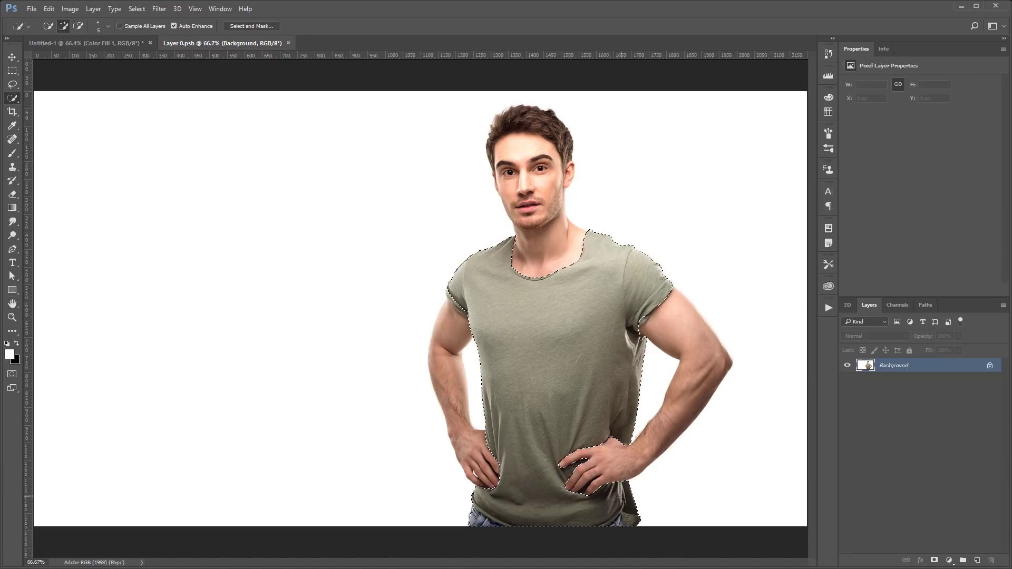
pyautogui.press('alt')
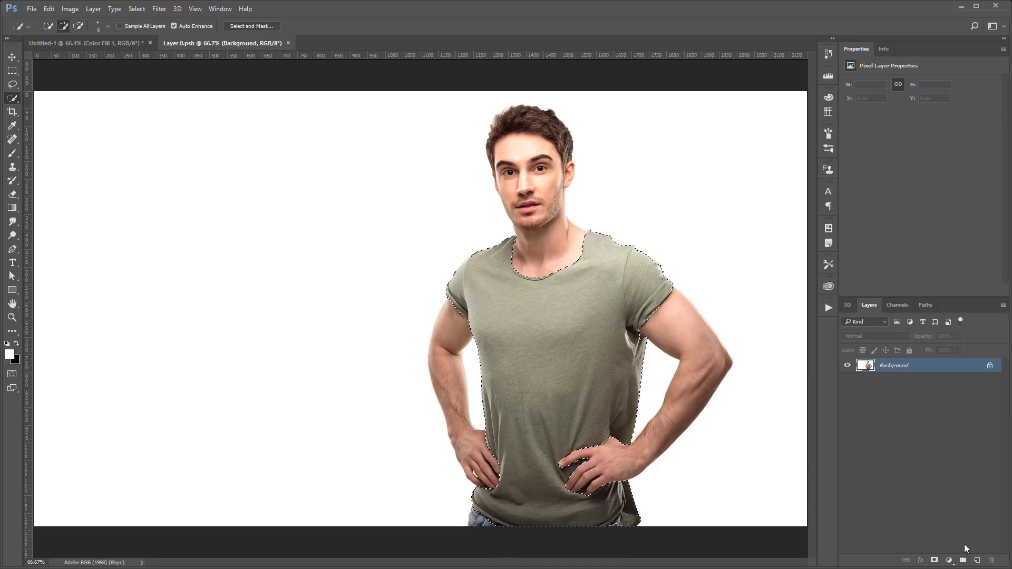
# Add an orange Solid Color fill layer over the shirt in Multiply blend mode.
pyautogui.click(949, 560)
pyautogui.click(906, 329)
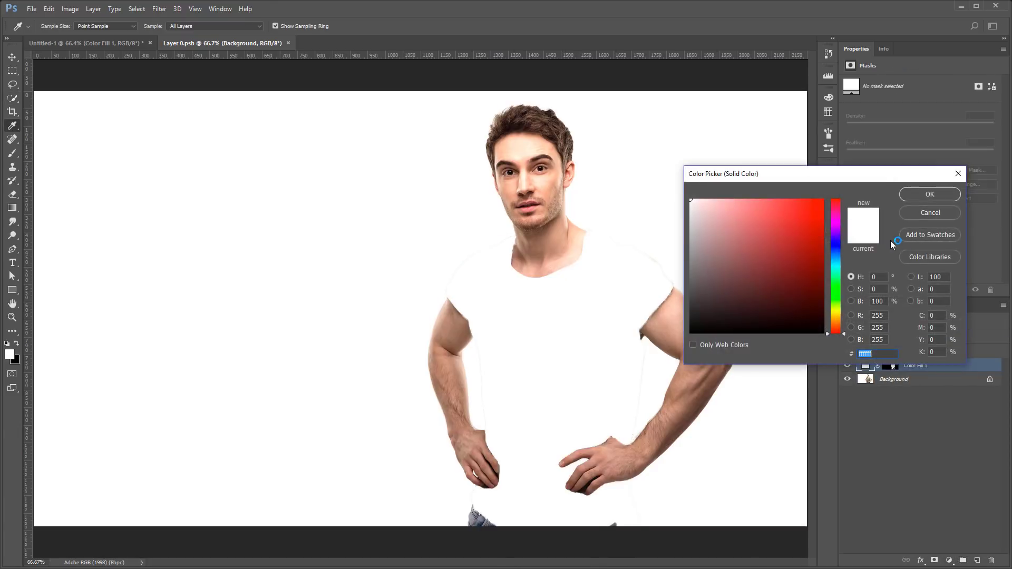
pyautogui.click(835, 314)
pyautogui.click(796, 296)
pyautogui.moveTo(836, 314); pyautogui.dragTo(836, 323)
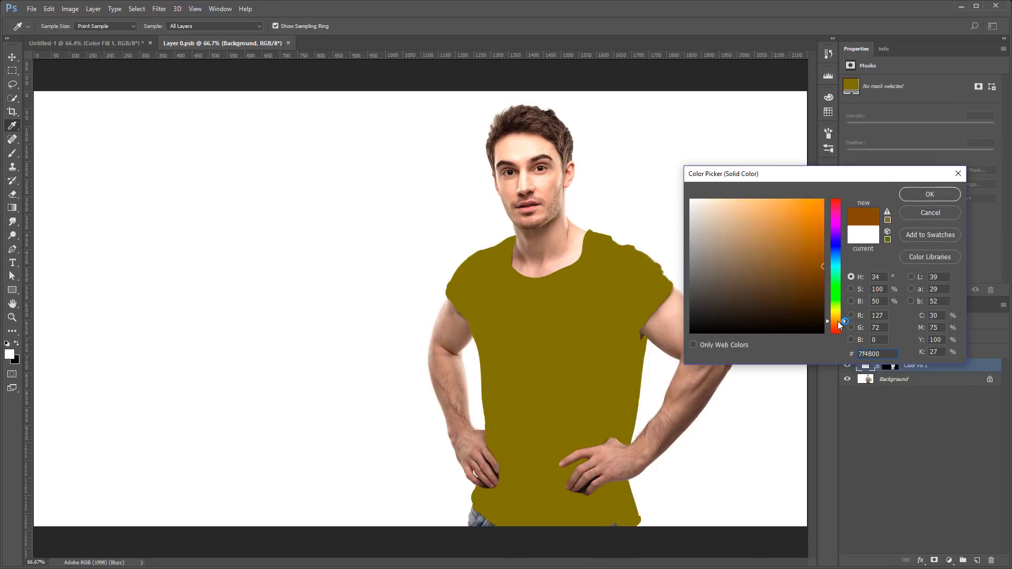
pyautogui.click(822, 225)
pyautogui.moveTo(823, 225); pyautogui.dragTo(823, 200)
pyautogui.click(930, 194)
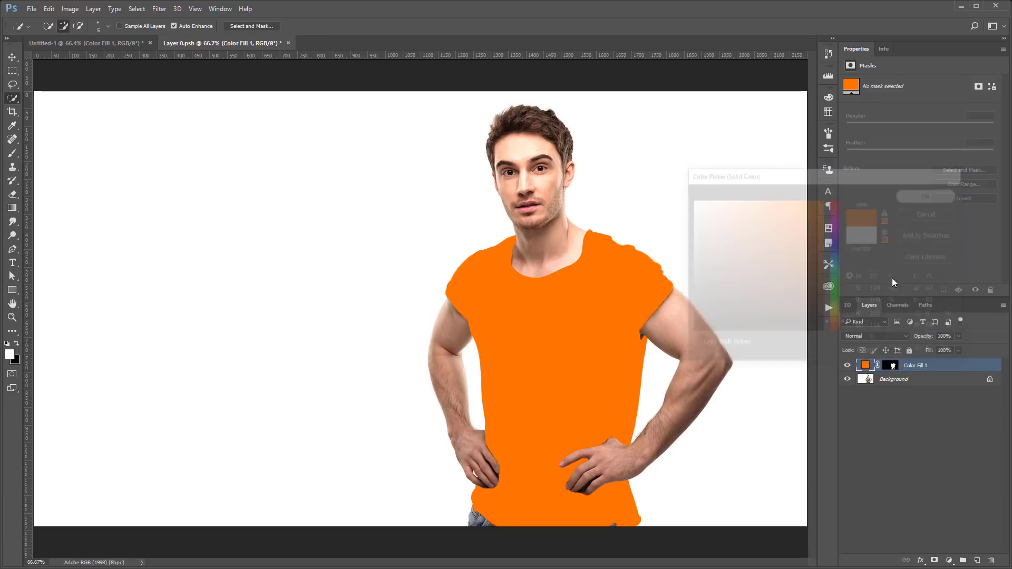
pyautogui.click(875, 336)
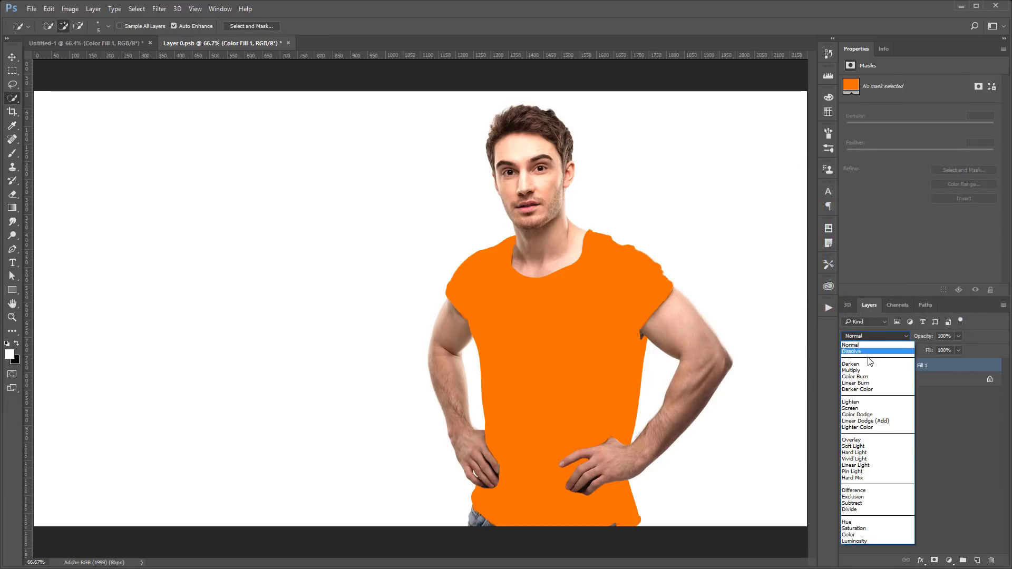
pyautogui.click(851, 370)
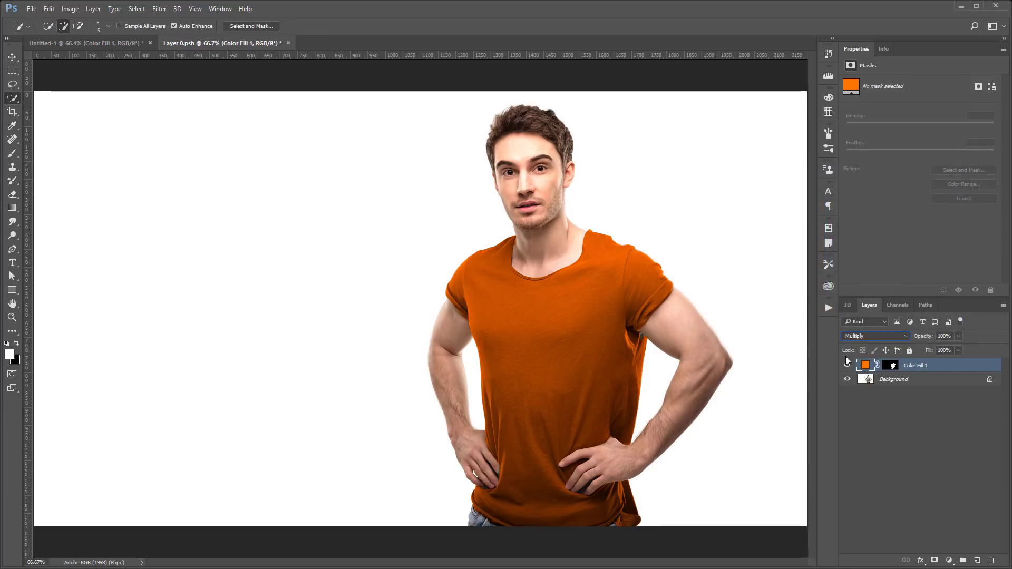
# Close Layer 0.psb saving changes, then zoom in to check the shirt's halftone dots.
pyautogui.click(288, 43)
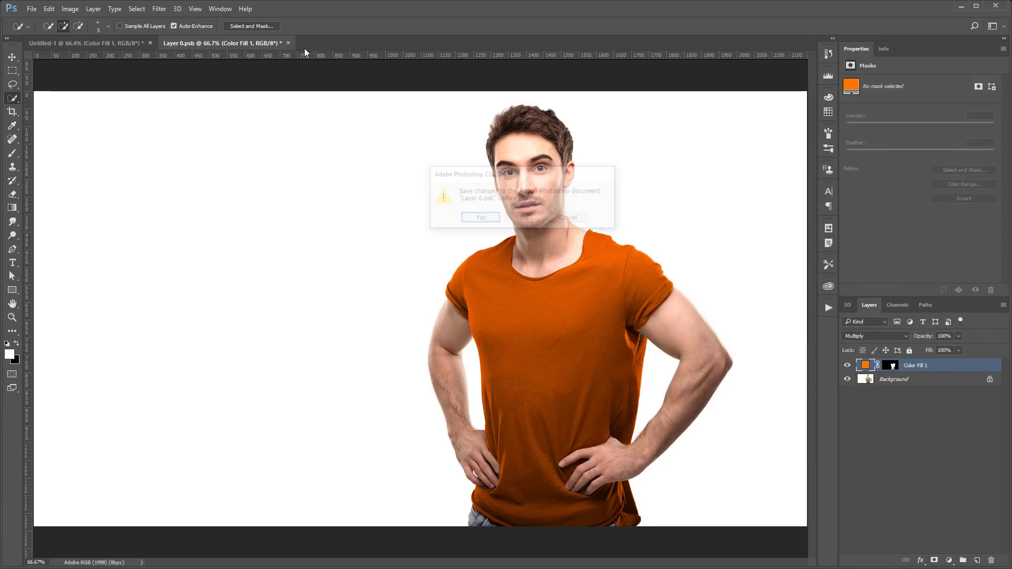
pyautogui.click(473, 218)
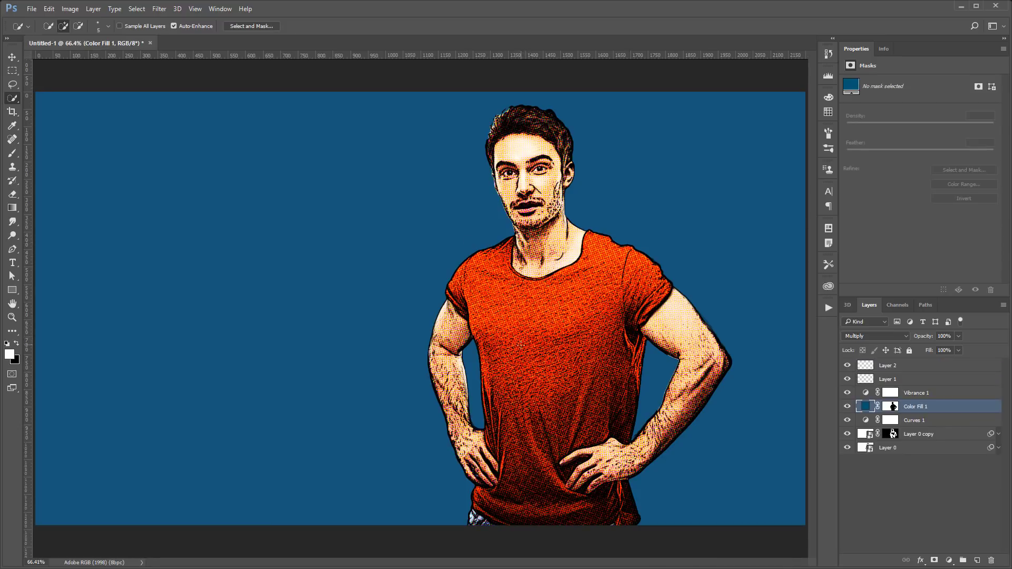
pyautogui.press('z')
pyautogui.click(494, 296)
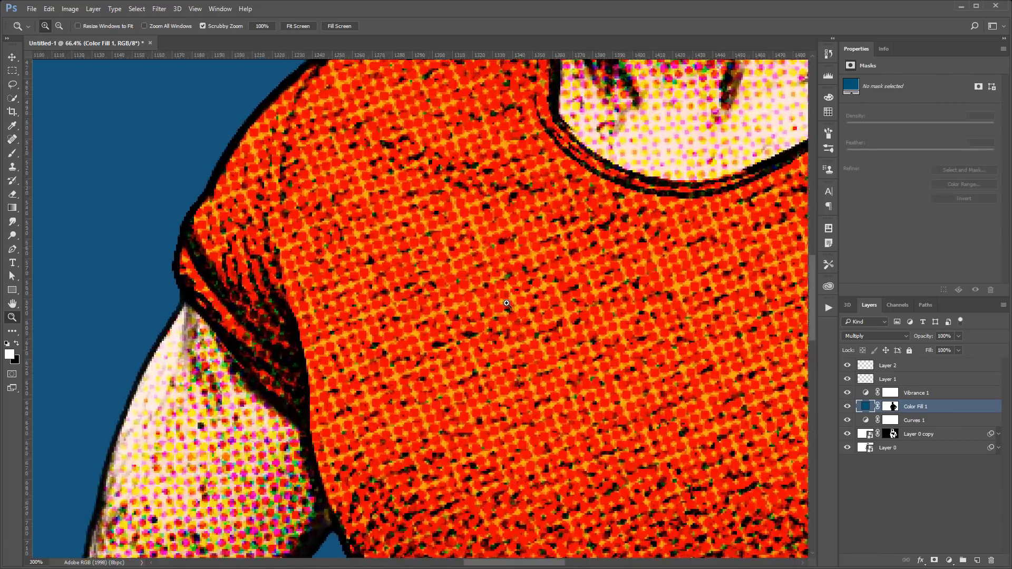
pyautogui.hotkey('ctrl', '0')
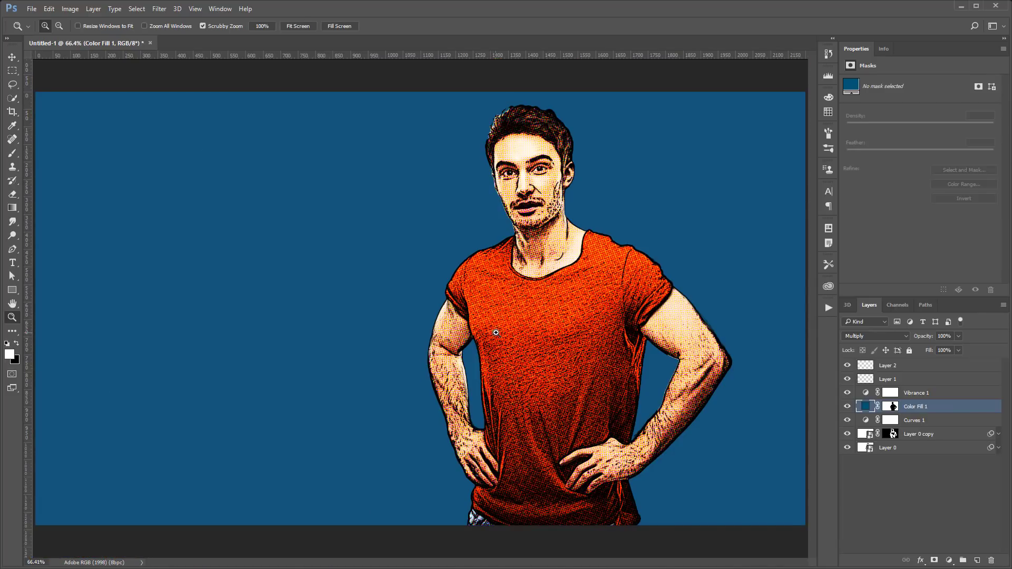
pyautogui.click(866, 449)
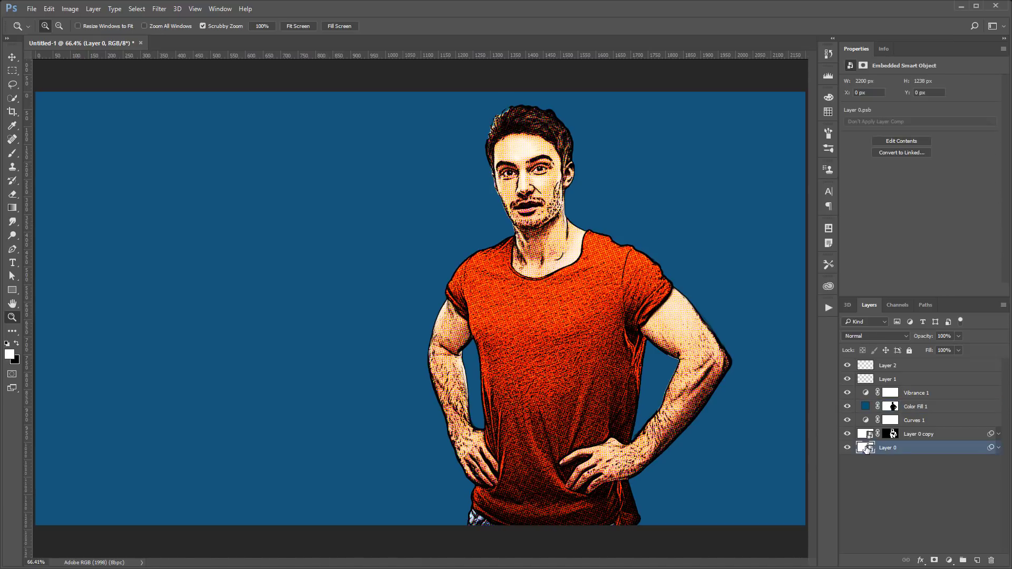
# Place the woman's portrait from Libraries into the smart object and save it.
pyautogui.doubleClick(866, 448)
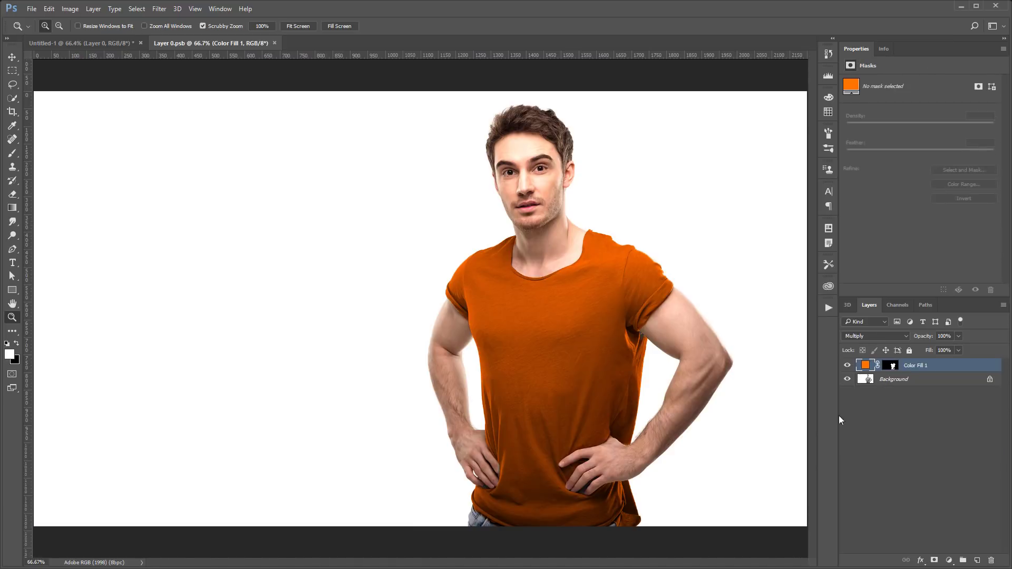
pyautogui.click(827, 289)
pyautogui.moveTo(812, 278); pyautogui.dragTo(830, 431)
pyautogui.moveTo(778, 363)
pyautogui.mouseDown()
pyautogui.moveTo(532, 315)
pyautogui.moveTo(531, 241)
pyautogui.mouseUp()
pyautogui.press('z')
pyautogui.press('Return')
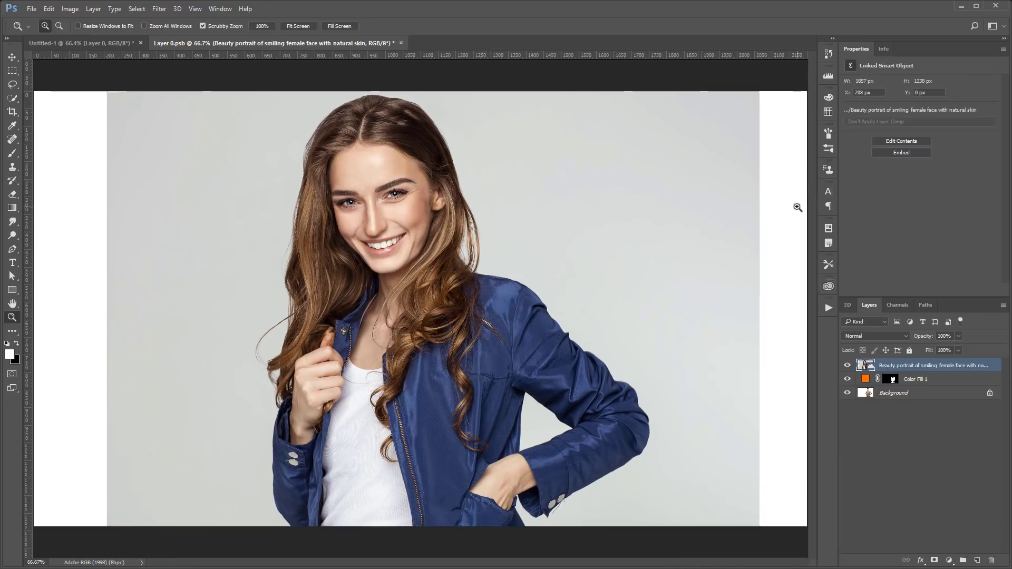
pyautogui.hotkey('ctrl', 's')
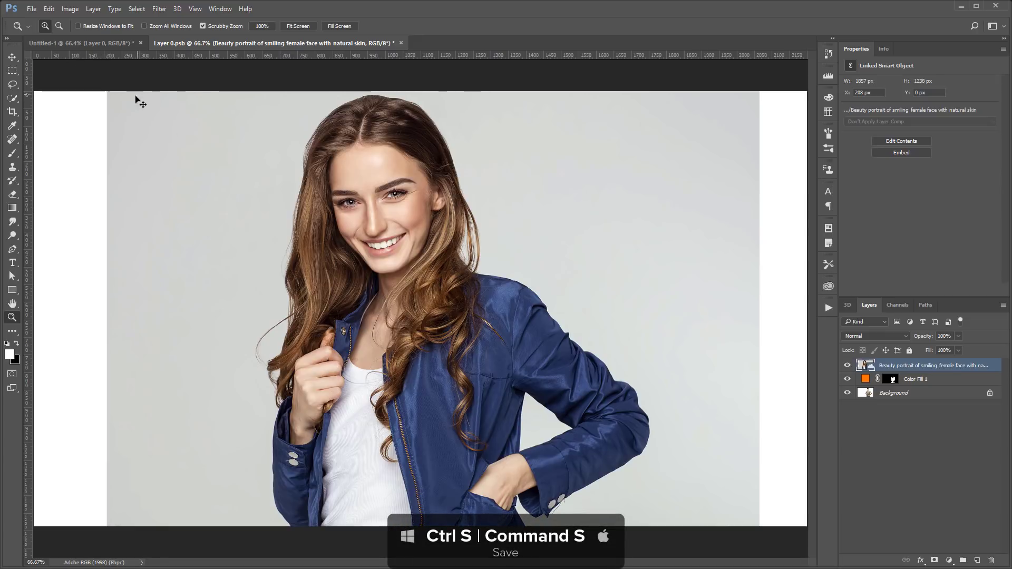
# Check the composite by hiding and restoring the Curves 1 and Color Fill 1 layers.
pyautogui.click(93, 44)
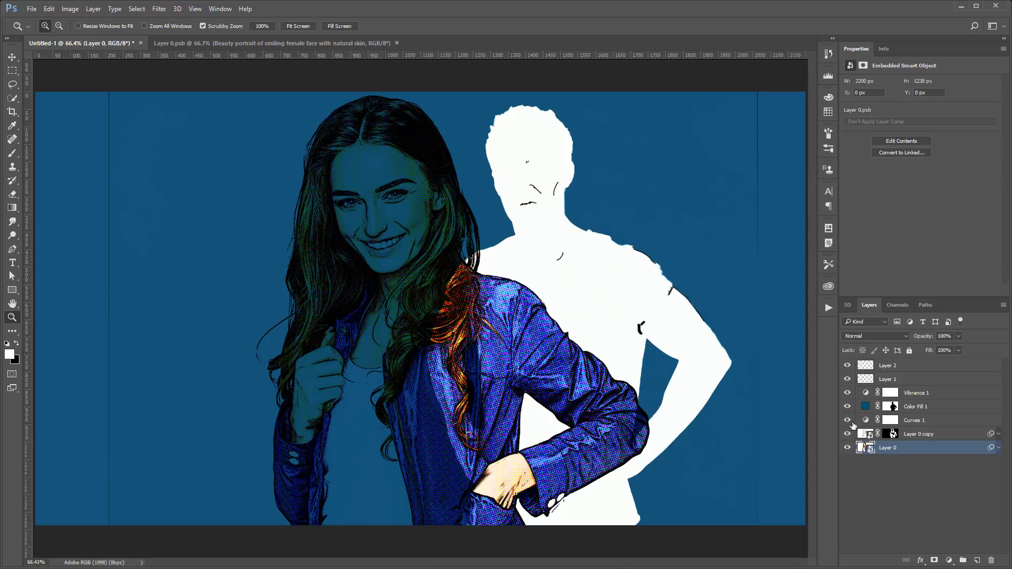
pyautogui.moveTo(848, 422); pyautogui.dragTo(840, 395)
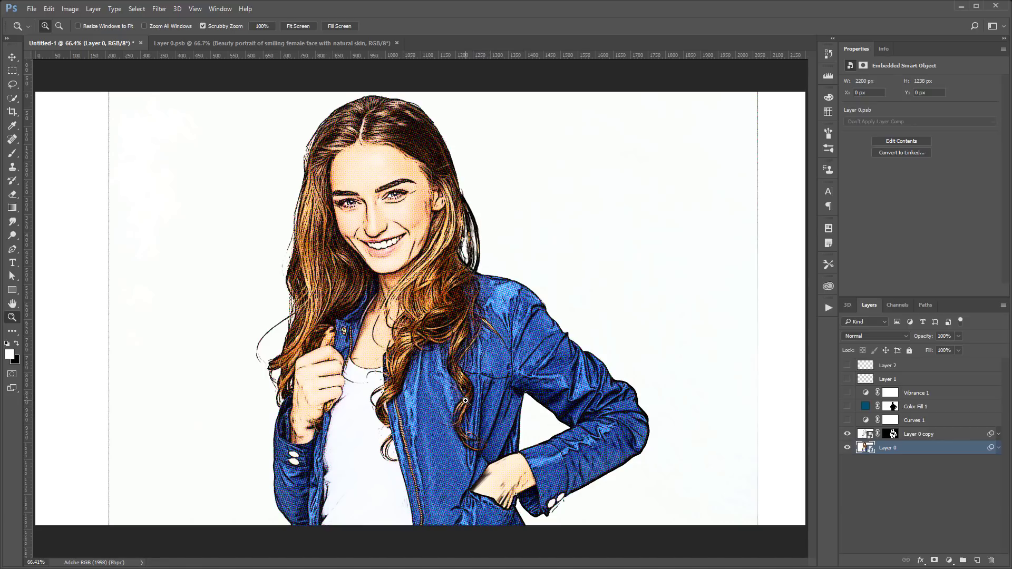
pyautogui.click(848, 420)
pyautogui.click(848, 407)
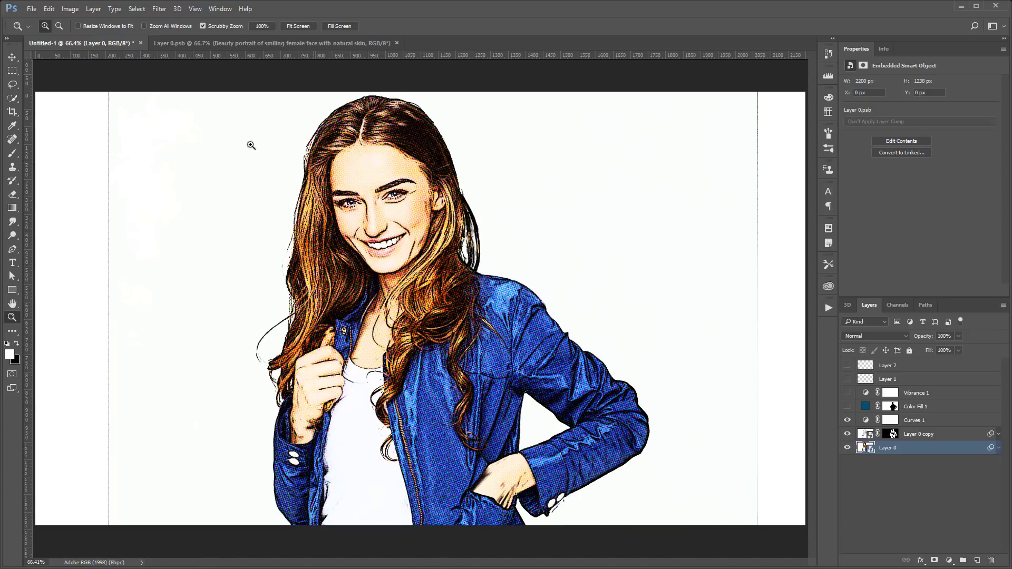
# Delete the portrait layer from the smart object, then close it saving changes.
pyautogui.click(287, 43)
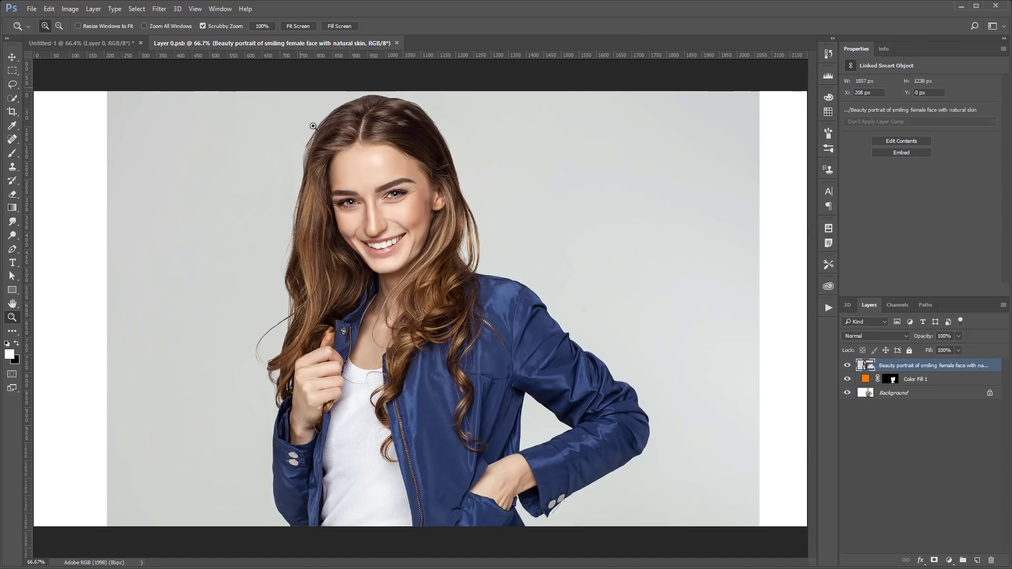
pyautogui.moveTo(870, 366)
pyautogui.mouseDown()
pyautogui.moveTo(994, 511)
pyautogui.moveTo(990, 560)
pyautogui.mouseUp()
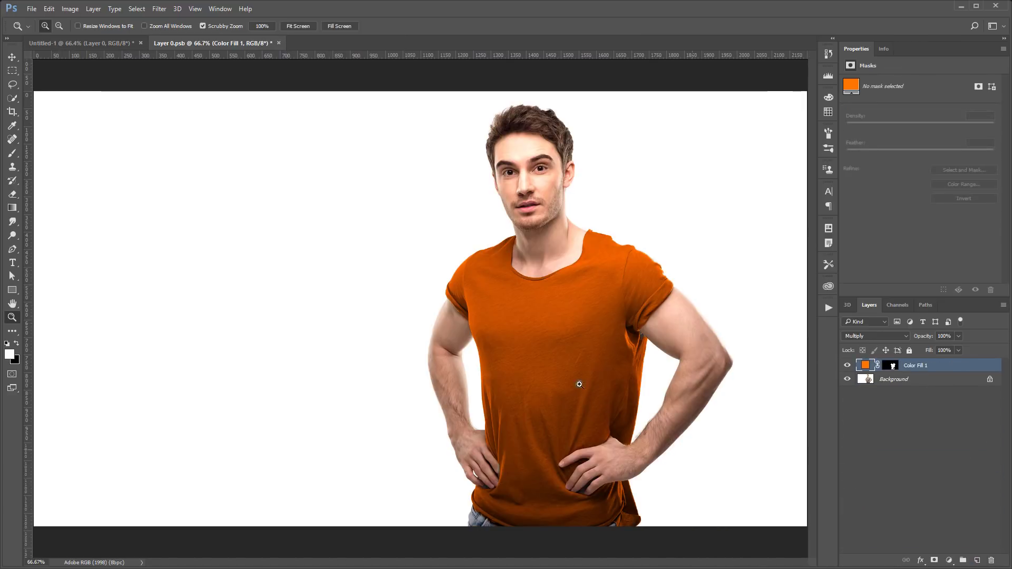
pyautogui.click(279, 44)
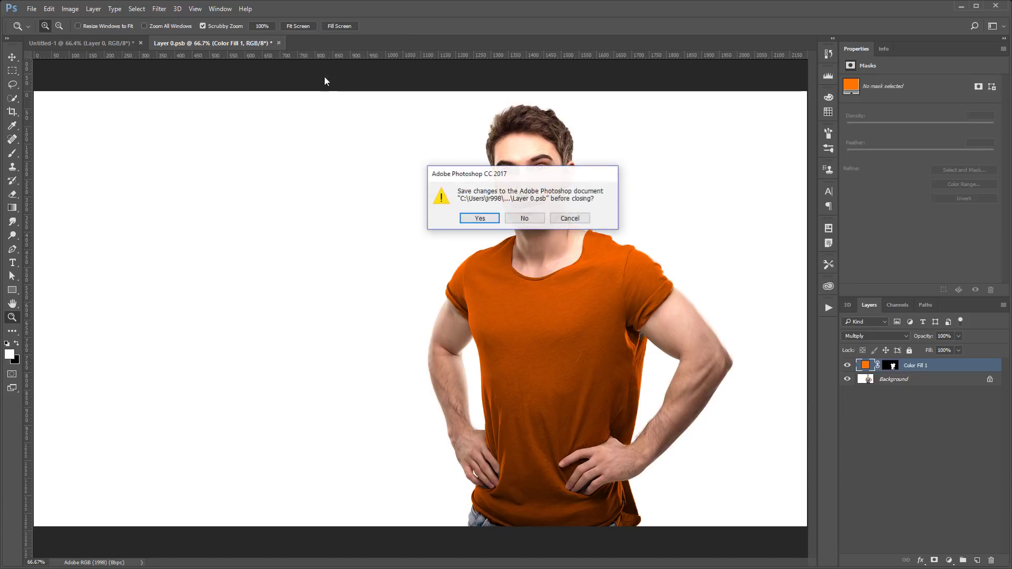
pyautogui.click(480, 217)
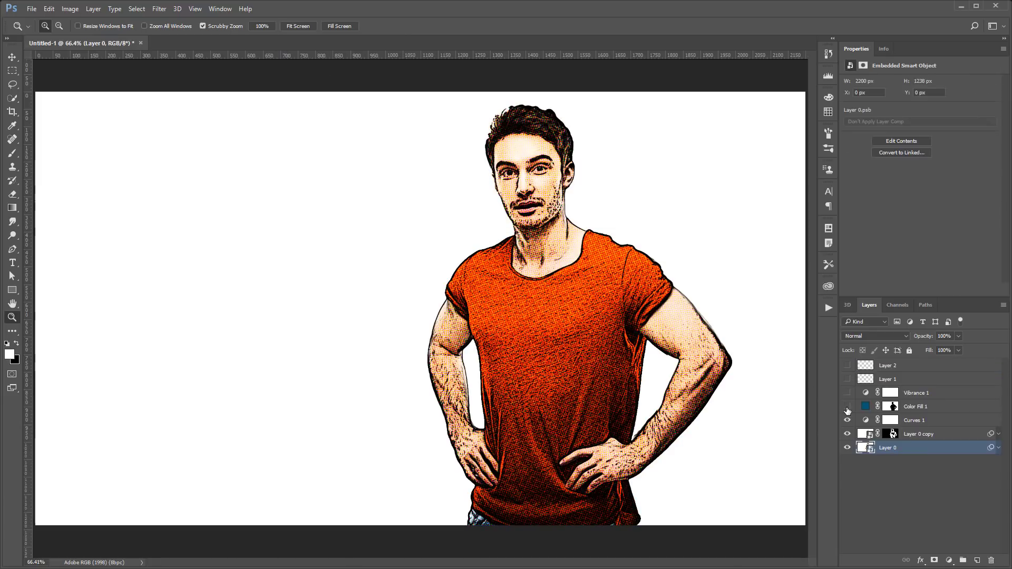
# Show the Color Fill 1, Layer 1 and Layer 2 layers and select Layer 1.
pyautogui.click(846, 407)
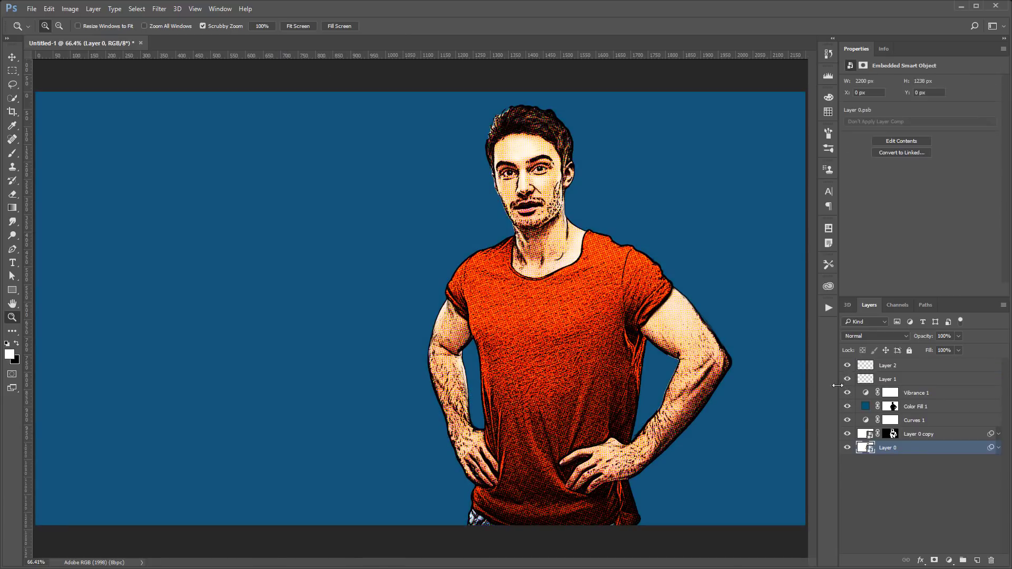
pyautogui.click(847, 379)
pyautogui.click(847, 365)
pyautogui.click(866, 379)
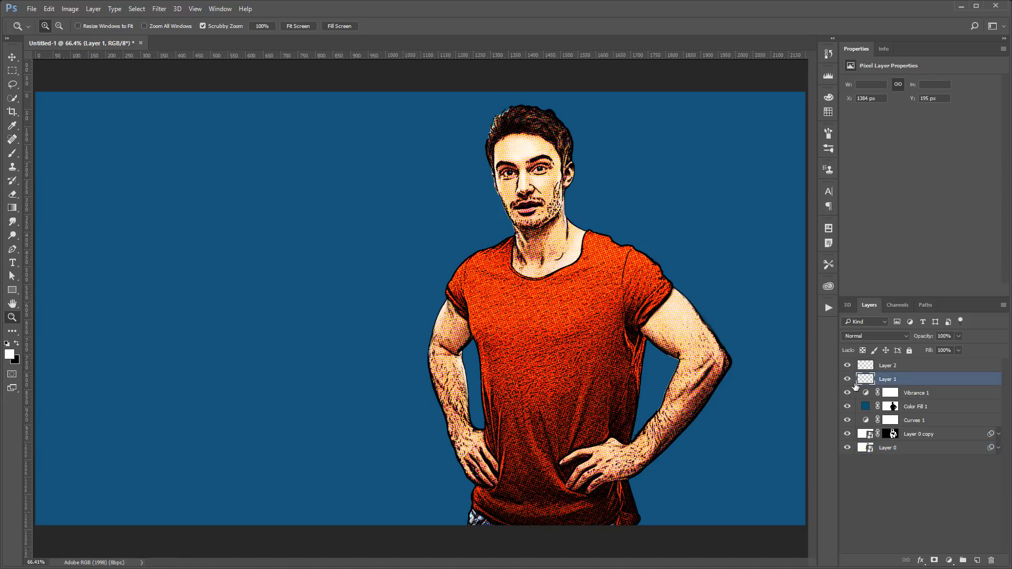
# Brush two black ink strokes across the shirt.
pyautogui.click(12, 153)
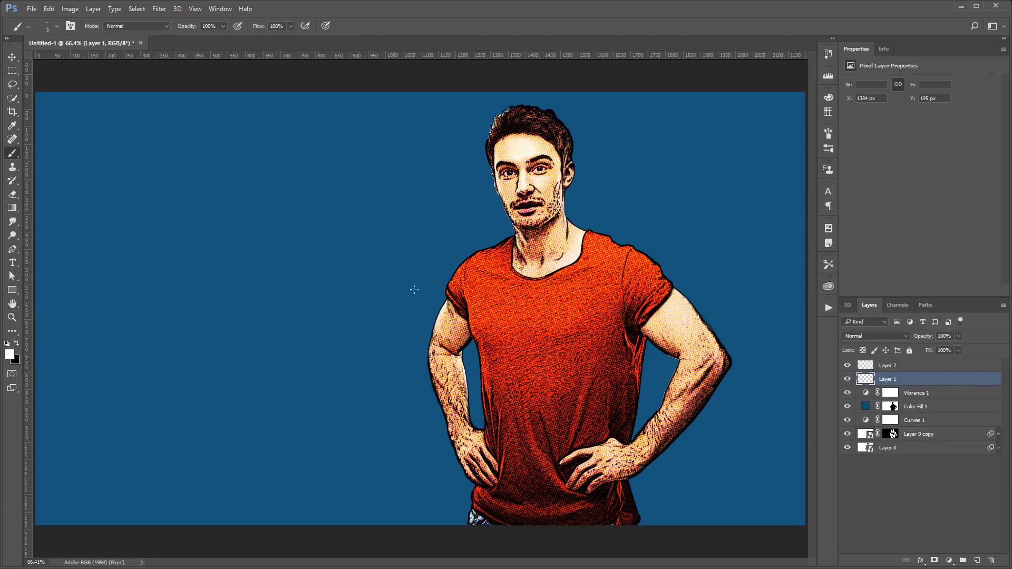
pyautogui.press('d')
pyautogui.moveTo(513, 360); pyautogui.dragTo(606, 331)
pyautogui.moveTo(532, 350); pyautogui.dragTo(599, 345)
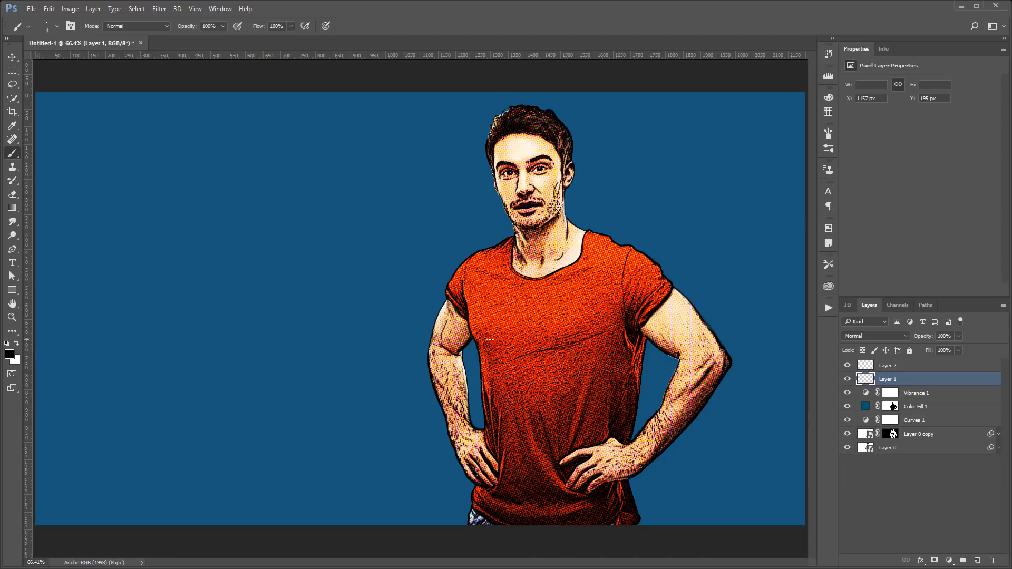